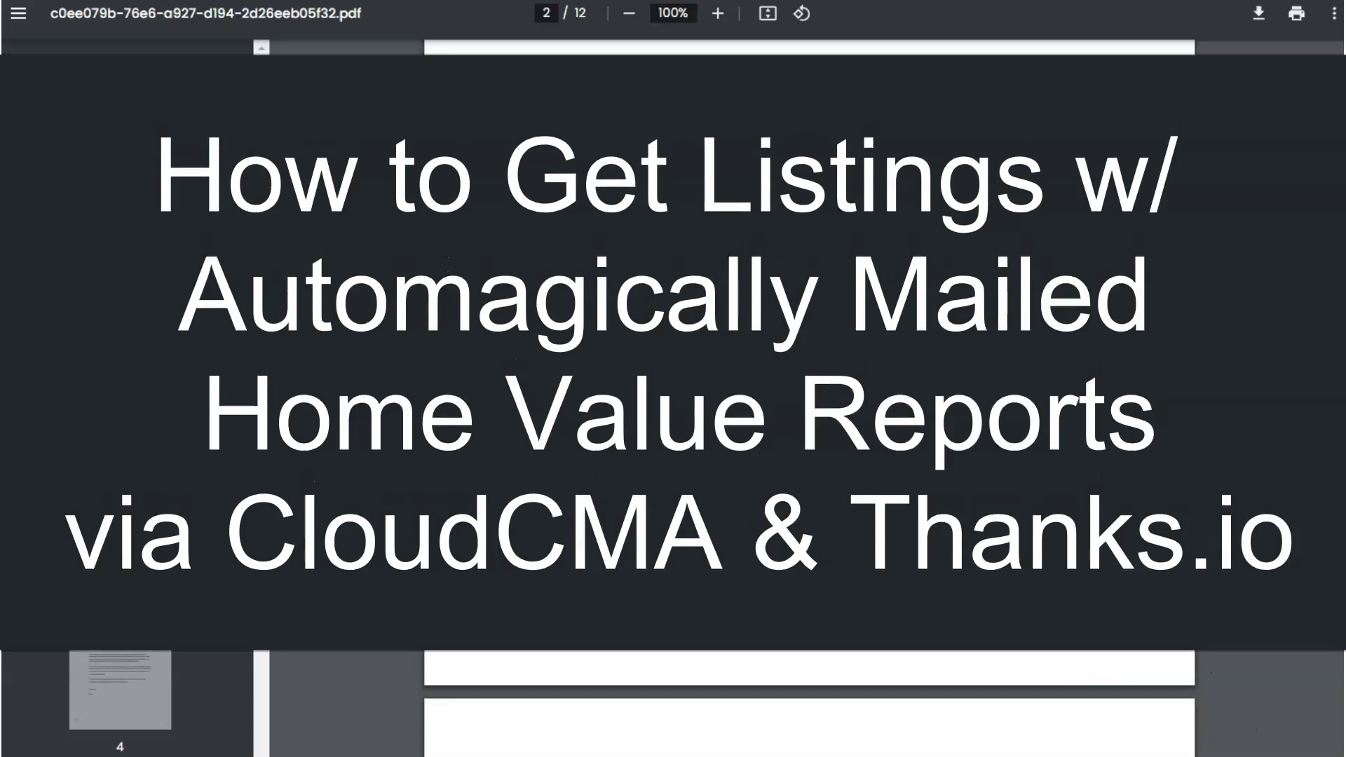
Page through the 12-page mailer's letter, QR code and comparables, then return to the Thanks.io editor
{"action": "scroll", "coordinate": [809, 393], "scroll_direction": "down", "scroll_amount": 10}
{"action": "scroll", "coordinate": [809, 392], "scroll_direction": "up", "scroll_amount": 15}
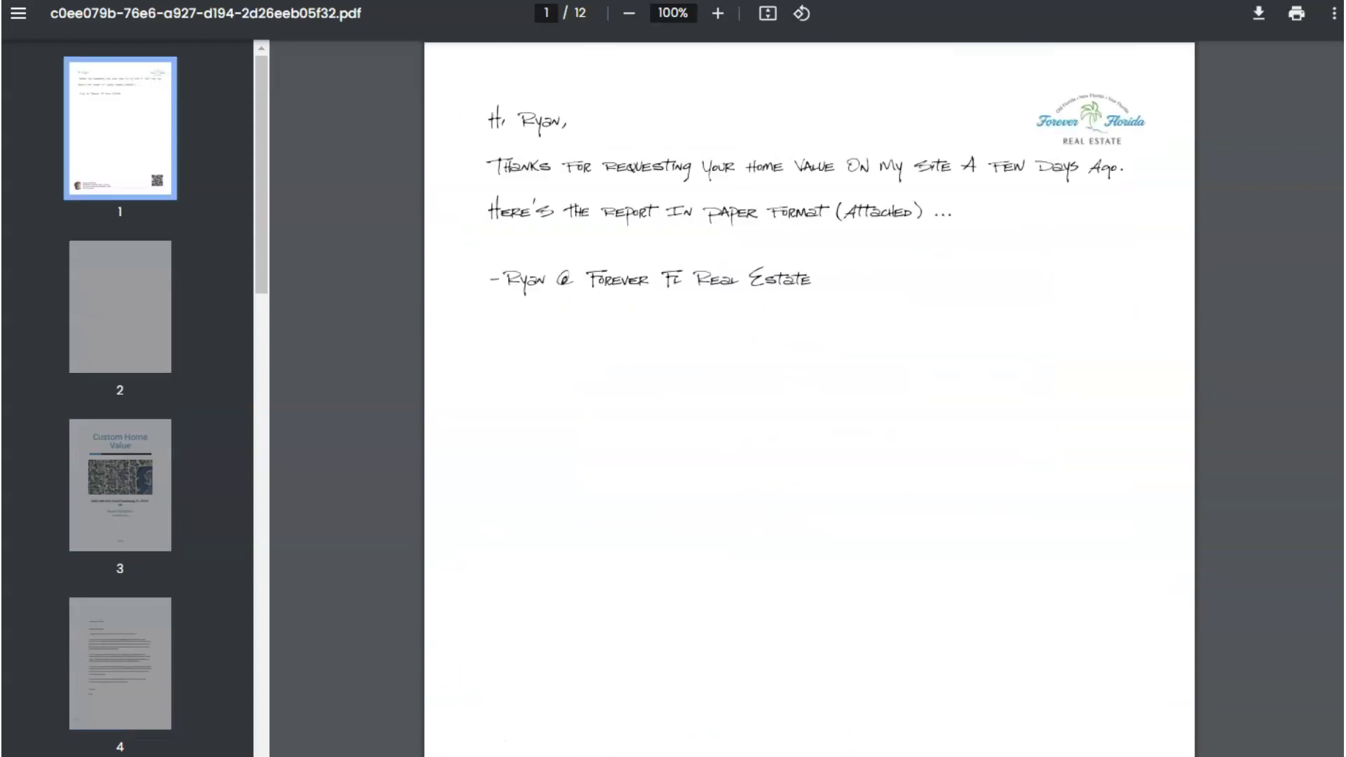
{"action": "scroll", "coordinate": [809, 392], "scroll_direction": "down", "scroll_amount": 5}
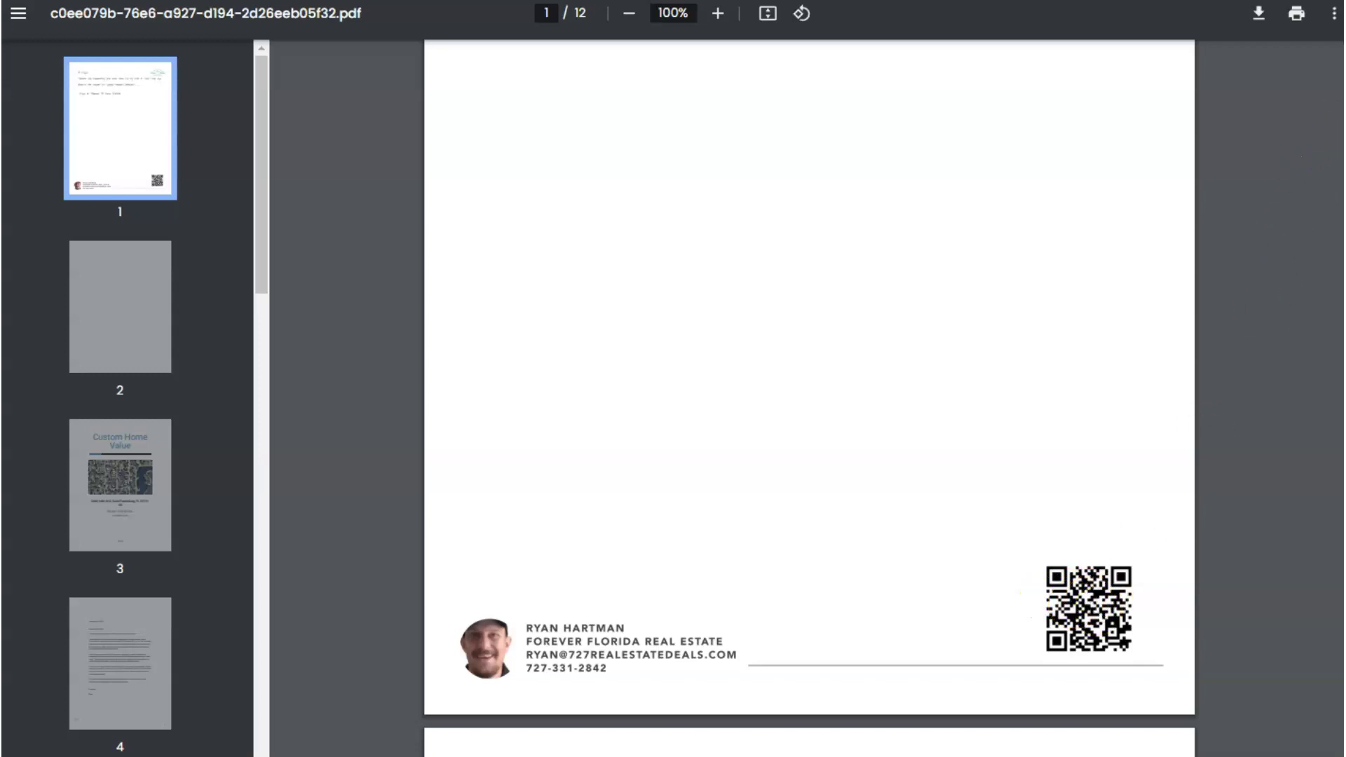
{"action": "scroll", "coordinate": [809, 393], "scroll_direction": "down", "scroll_amount": 20}
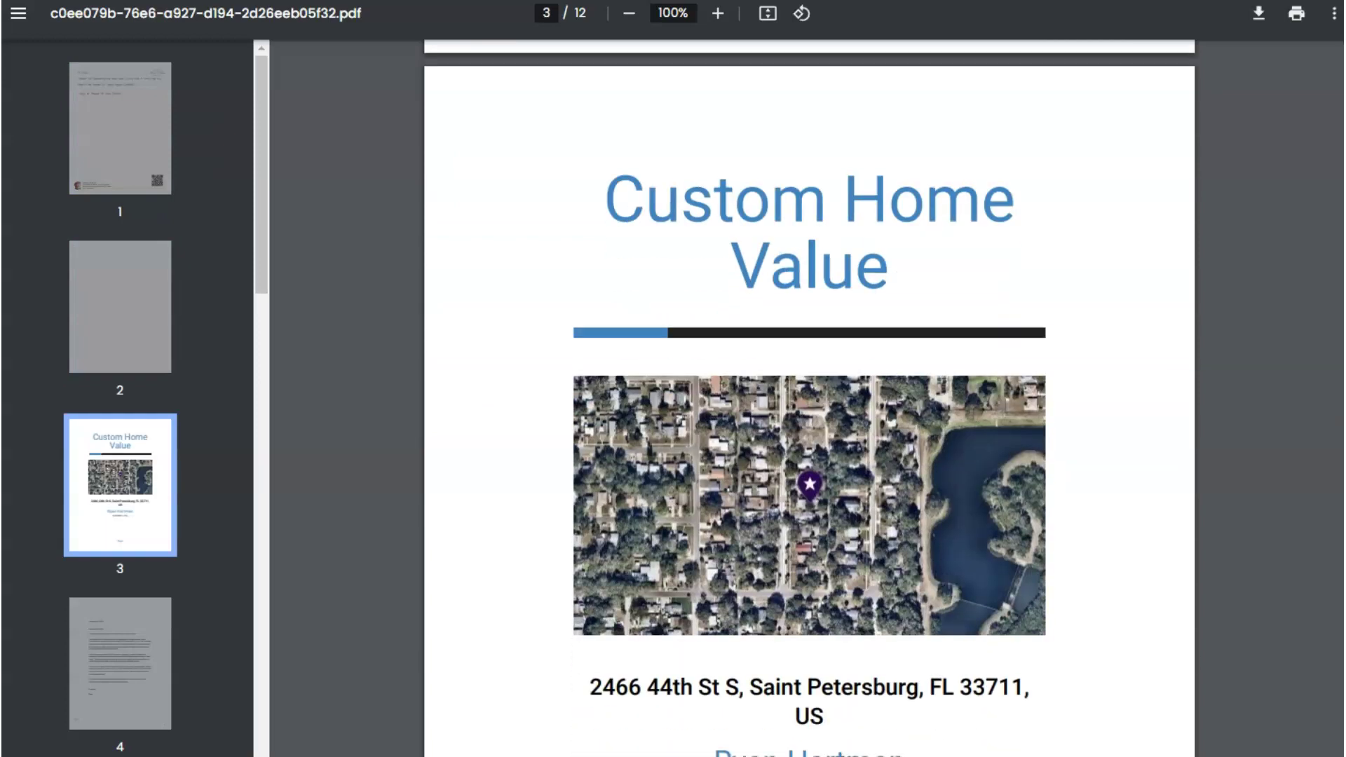
{"action": "scroll", "coordinate": [1323, 513], "scroll_direction": "down", "scroll_amount": 20}
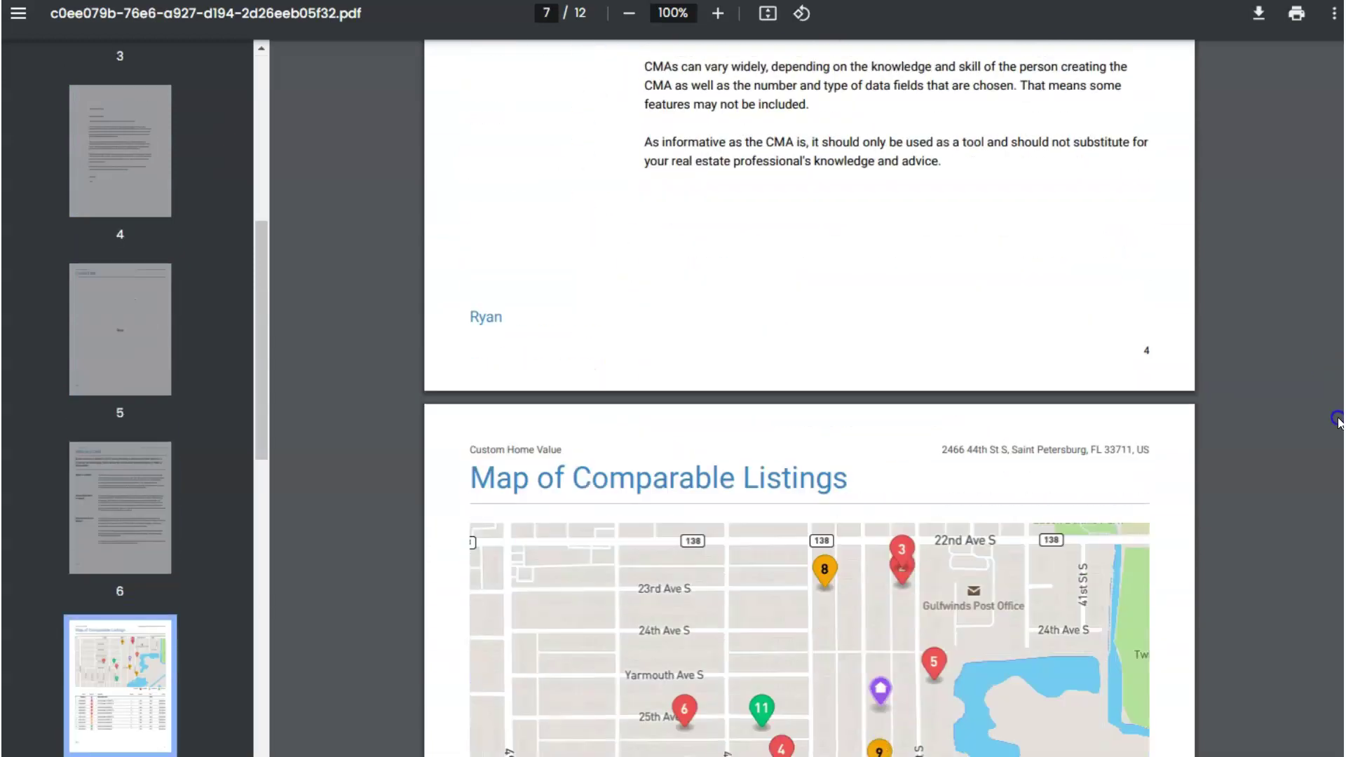
{"action": "scroll", "coordinate": [1324, 513], "scroll_direction": "up", "scroll_amount": 20}
{"action": "scroll", "coordinate": [1338, 392], "scroll_direction": "down", "scroll_amount": 12}
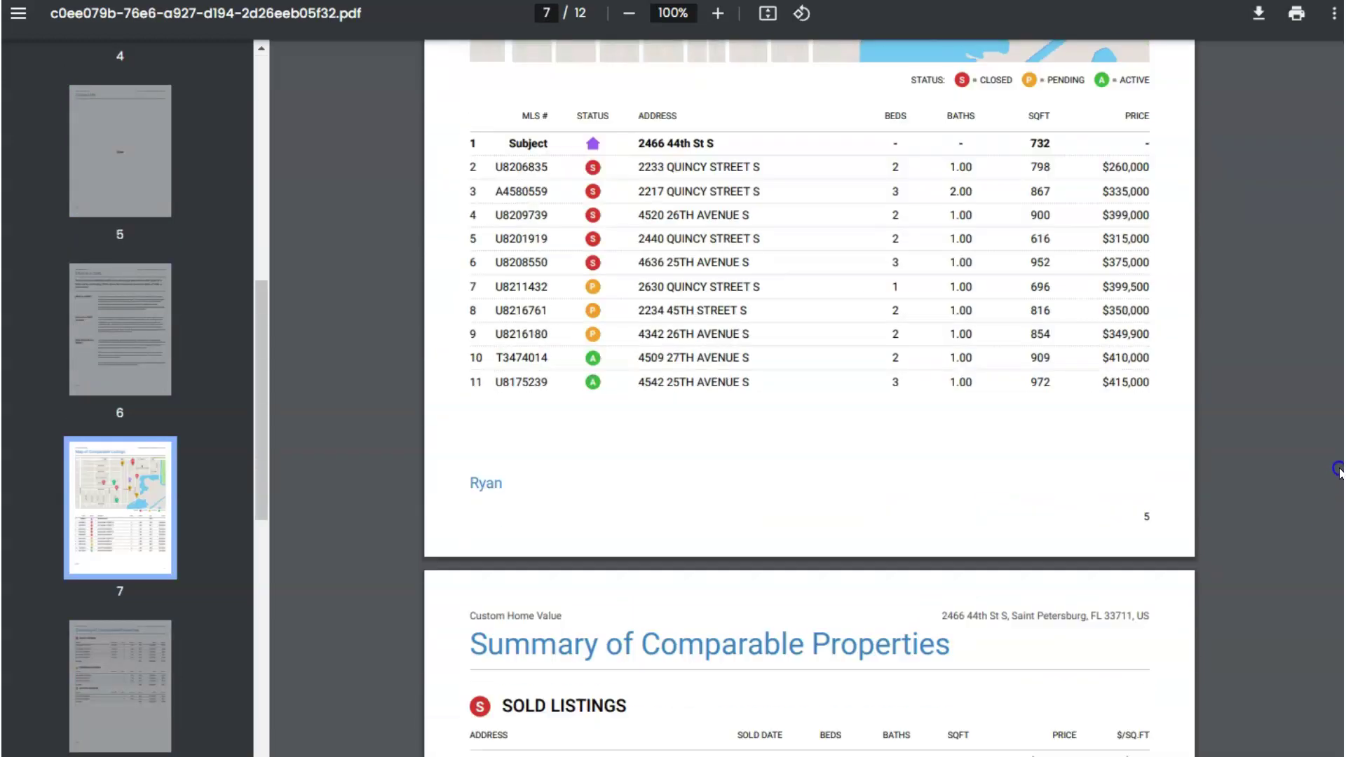
{"action": "scroll", "coordinate": [1337, 477], "scroll_direction": "up", "scroll_amount": 5}
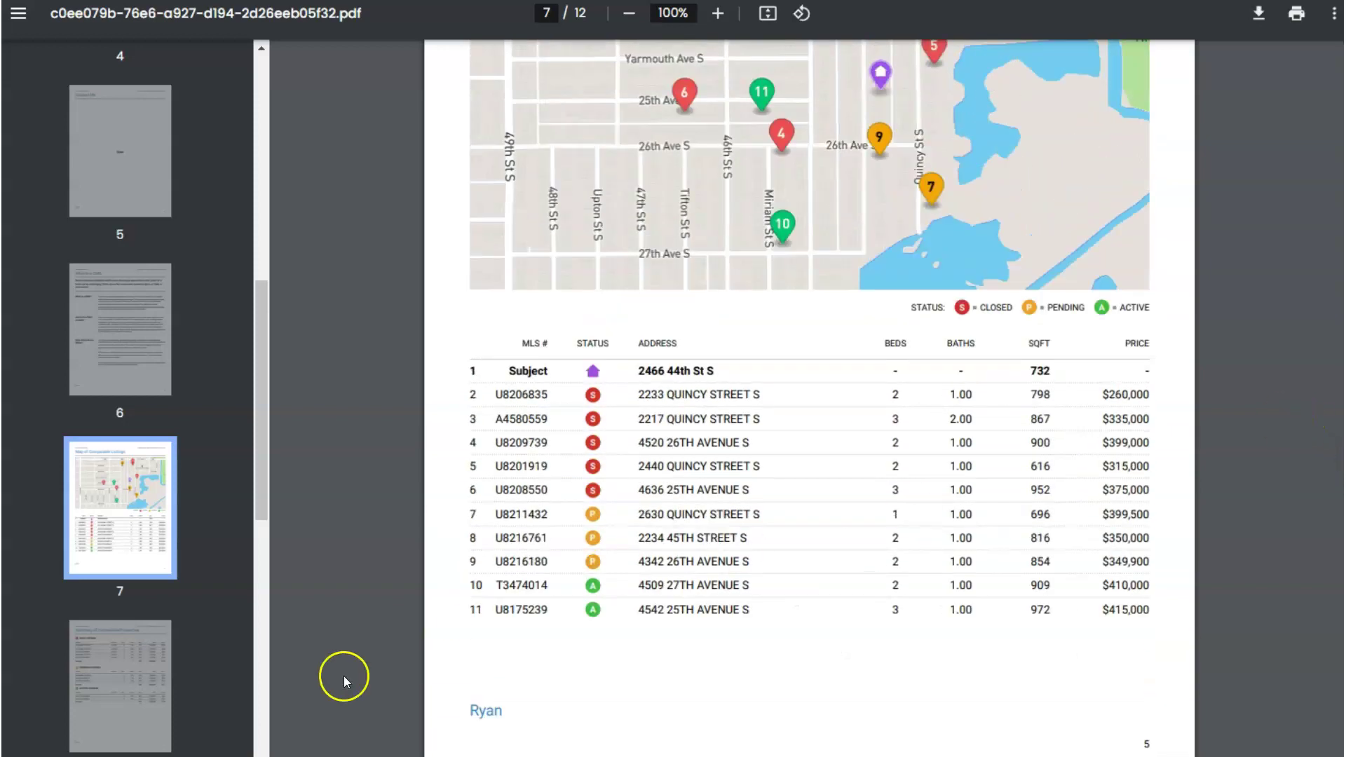
{"action": "left_click", "coordinate": [200, 742]}
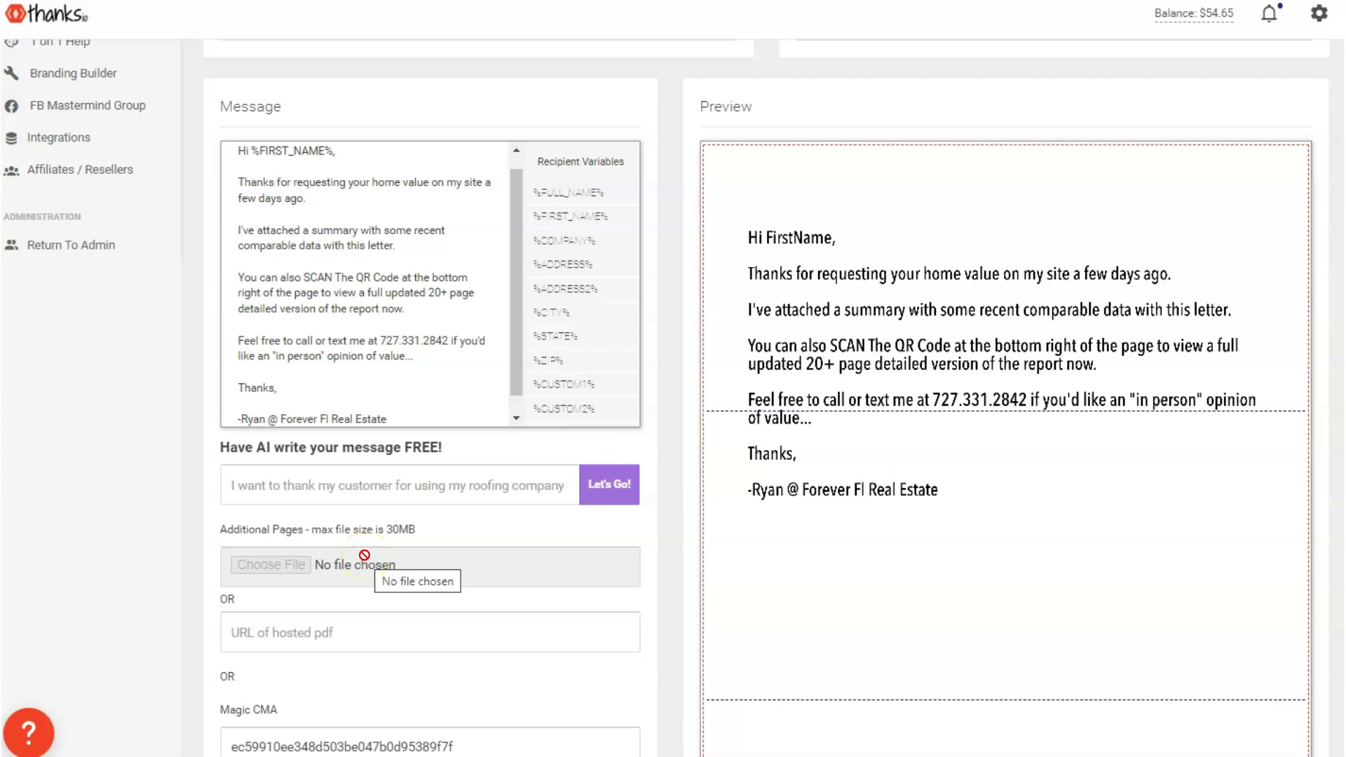
Scroll the Magic CMA template fields until the Buyer's Market prospecting letter and its preview show
{"action": "scroll", "coordinate": [1053, 379], "scroll_direction": "down", "scroll_amount": 1}
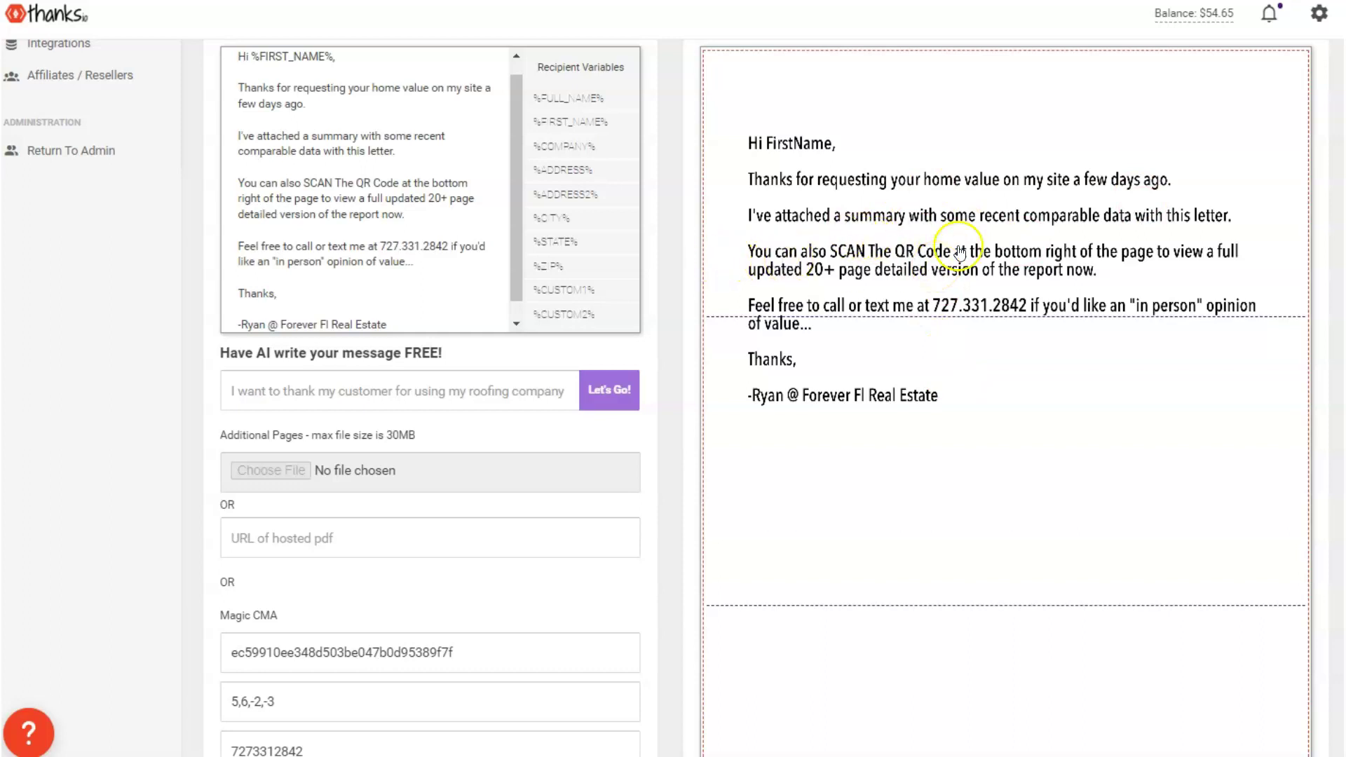
{"action": "scroll", "coordinate": [1036, 287], "scroll_direction": "down", "scroll_amount": 2}
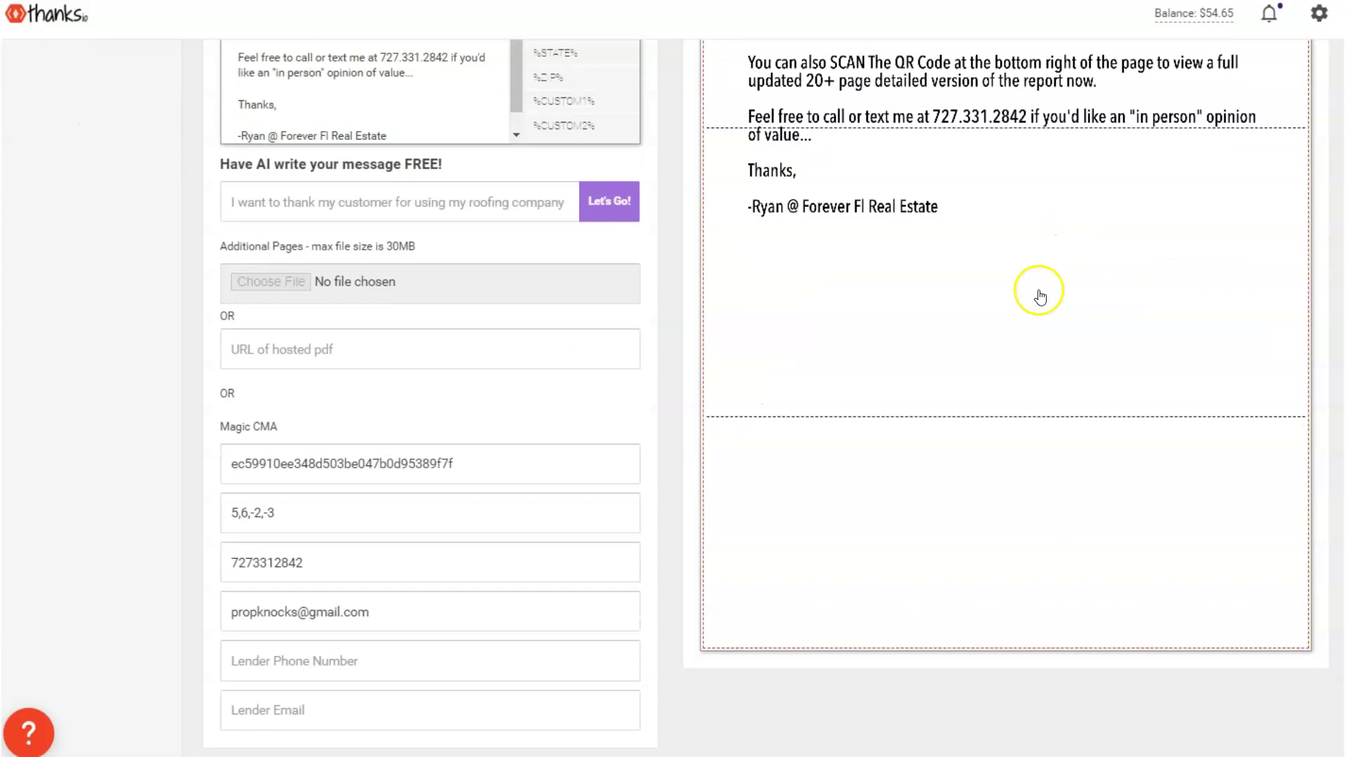
{"action": "scroll", "coordinate": [1009, 266], "scroll_direction": "up", "scroll_amount": 1}
{"action": "scroll", "coordinate": [1003, 281], "scroll_direction": "down", "scroll_amount": 2}
{"action": "scroll", "coordinate": [1007, 298], "scroll_direction": "up", "scroll_amount": 7}
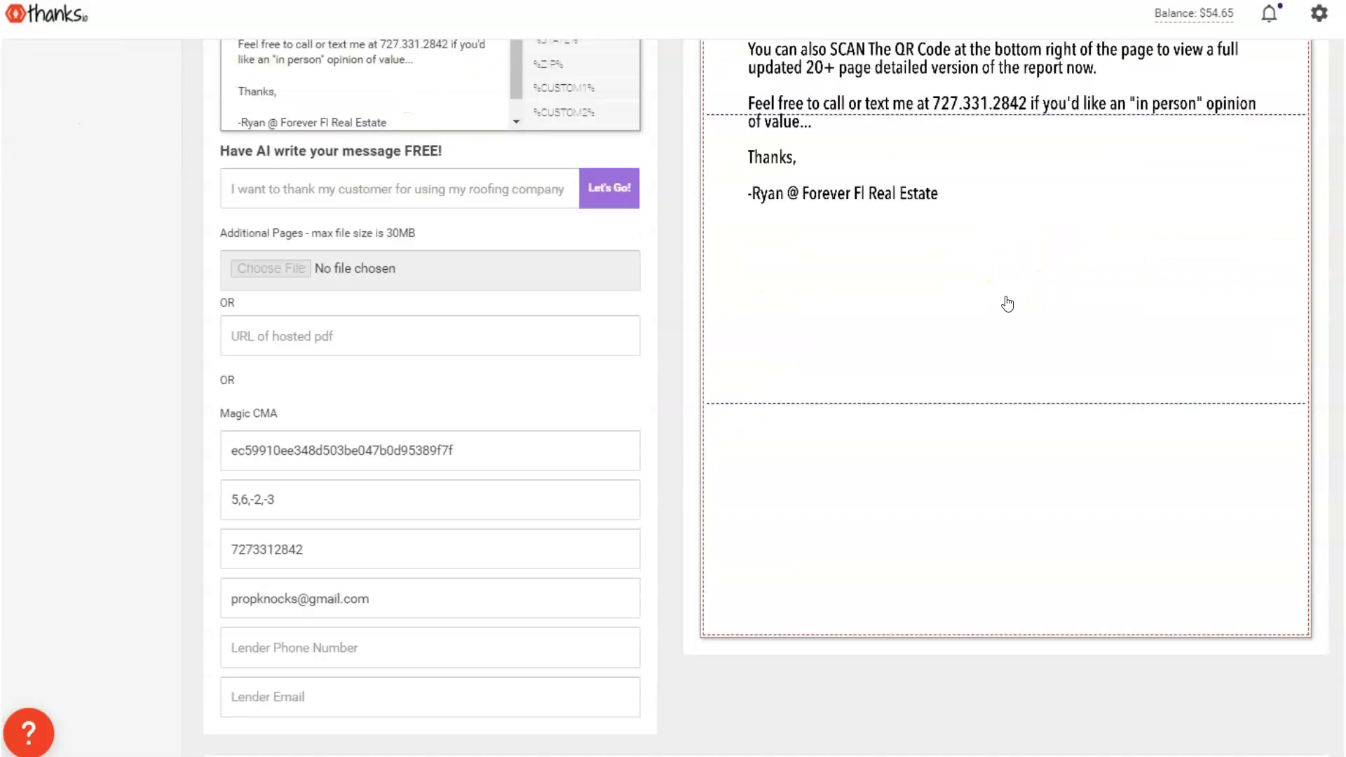
{"action": "scroll", "coordinate": [1007, 303], "scroll_direction": "up", "scroll_amount": 5}
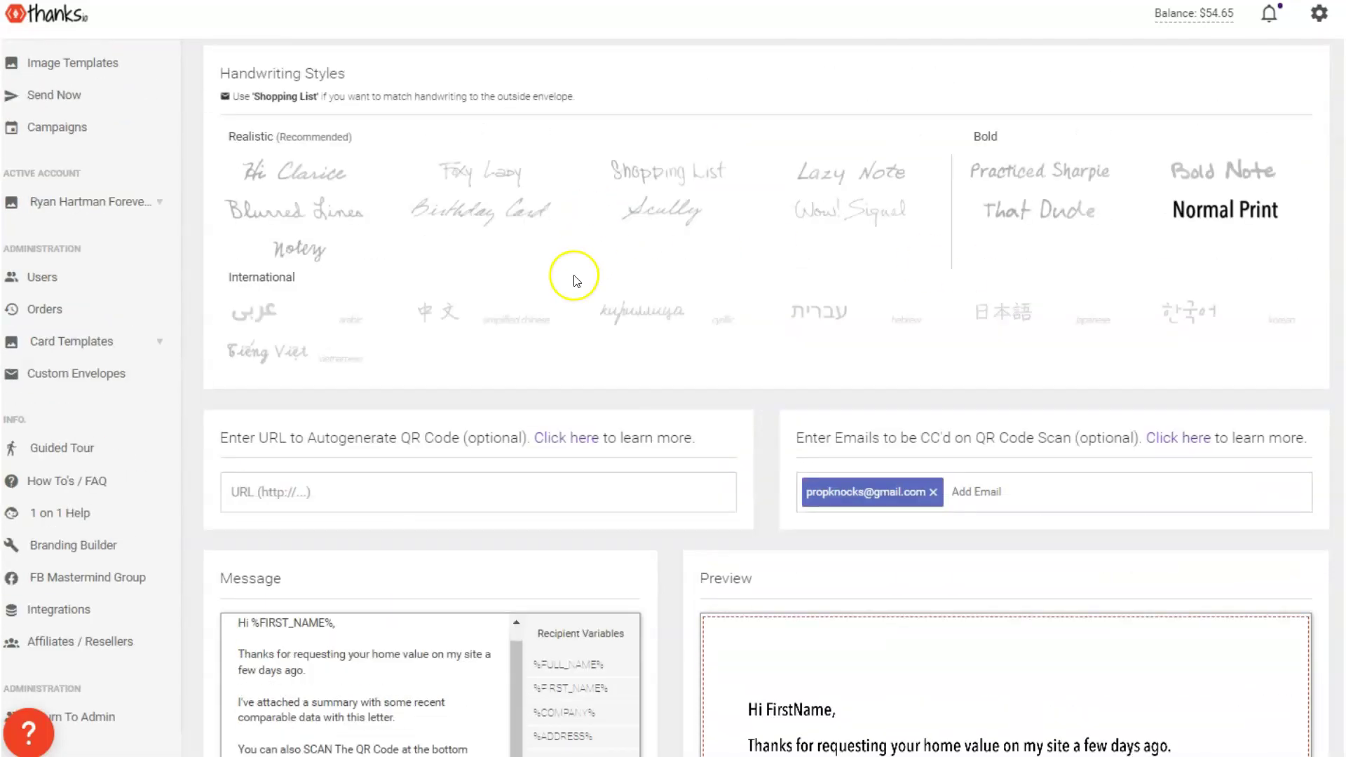
{"action": "scroll", "coordinate": [624, 405], "scroll_direction": "down", "scroll_amount": 11}
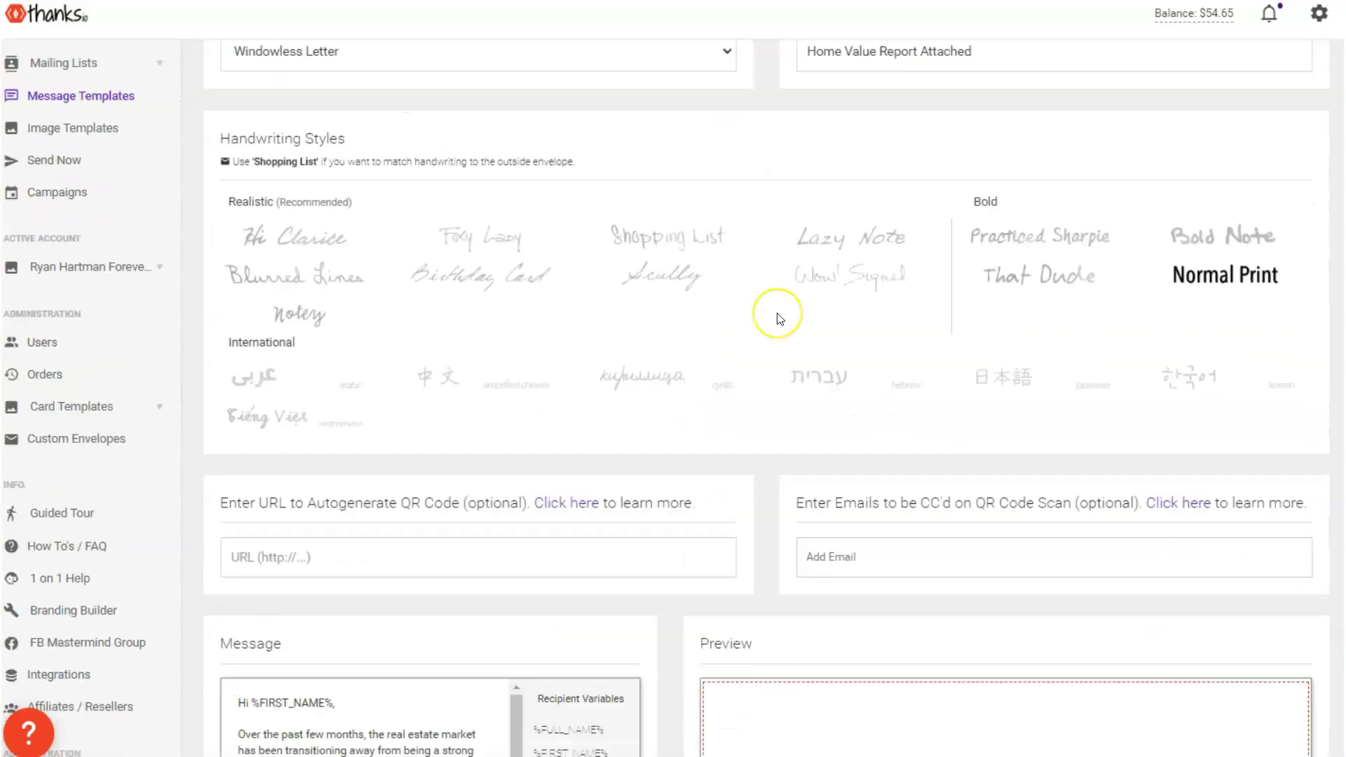
{"action": "scroll", "coordinate": [776, 316], "scroll_direction": "down", "scroll_amount": 9}
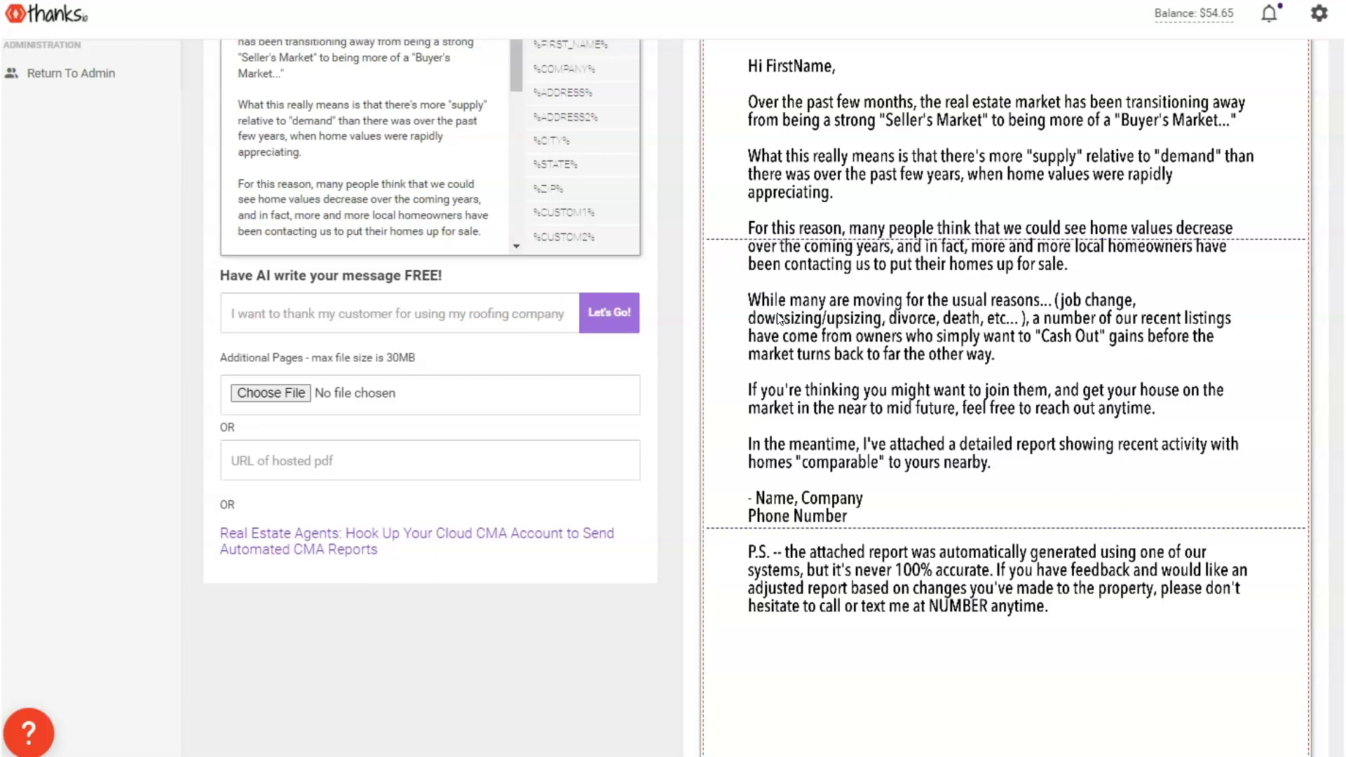
{"action": "scroll", "coordinate": [779, 319], "scroll_direction": "up", "scroll_amount": 1}
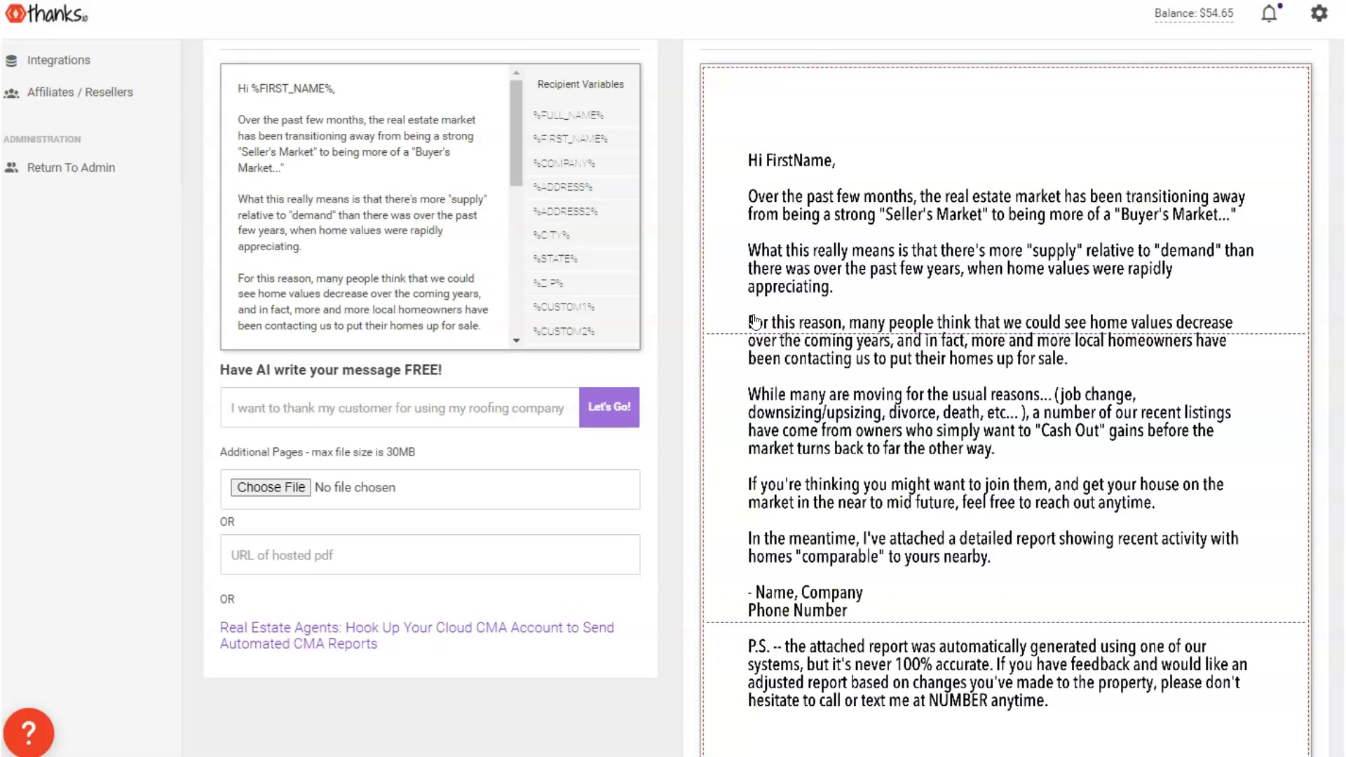
{"action": "scroll", "coordinate": [755, 321], "scroll_direction": "down", "scroll_amount": 3}
{"action": "scroll", "coordinate": [781, 309], "scroll_direction": "up", "scroll_amount": 3}
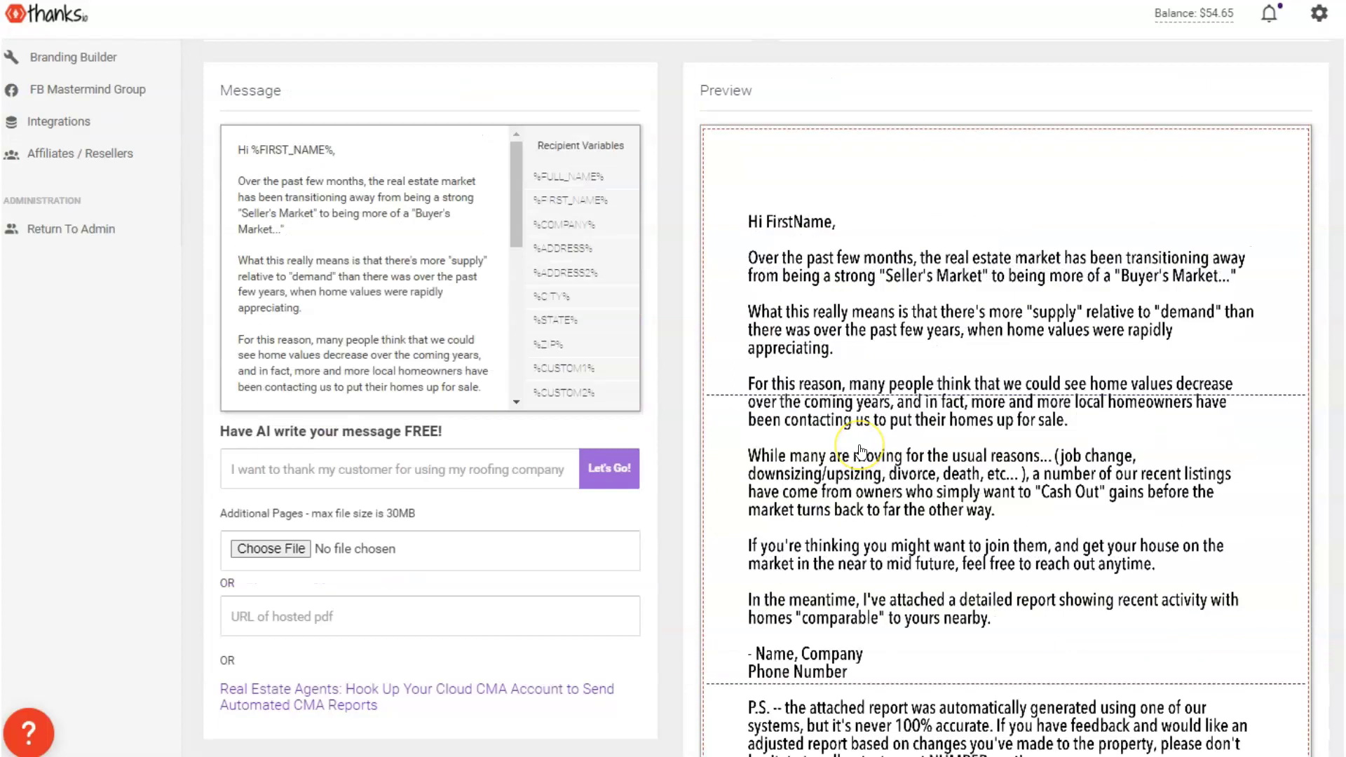
{"action": "scroll", "coordinate": [861, 451], "scroll_direction": "down", "scroll_amount": 3}
{"action": "scroll", "coordinate": [876, 490], "scroll_direction": "up", "scroll_amount": 3}
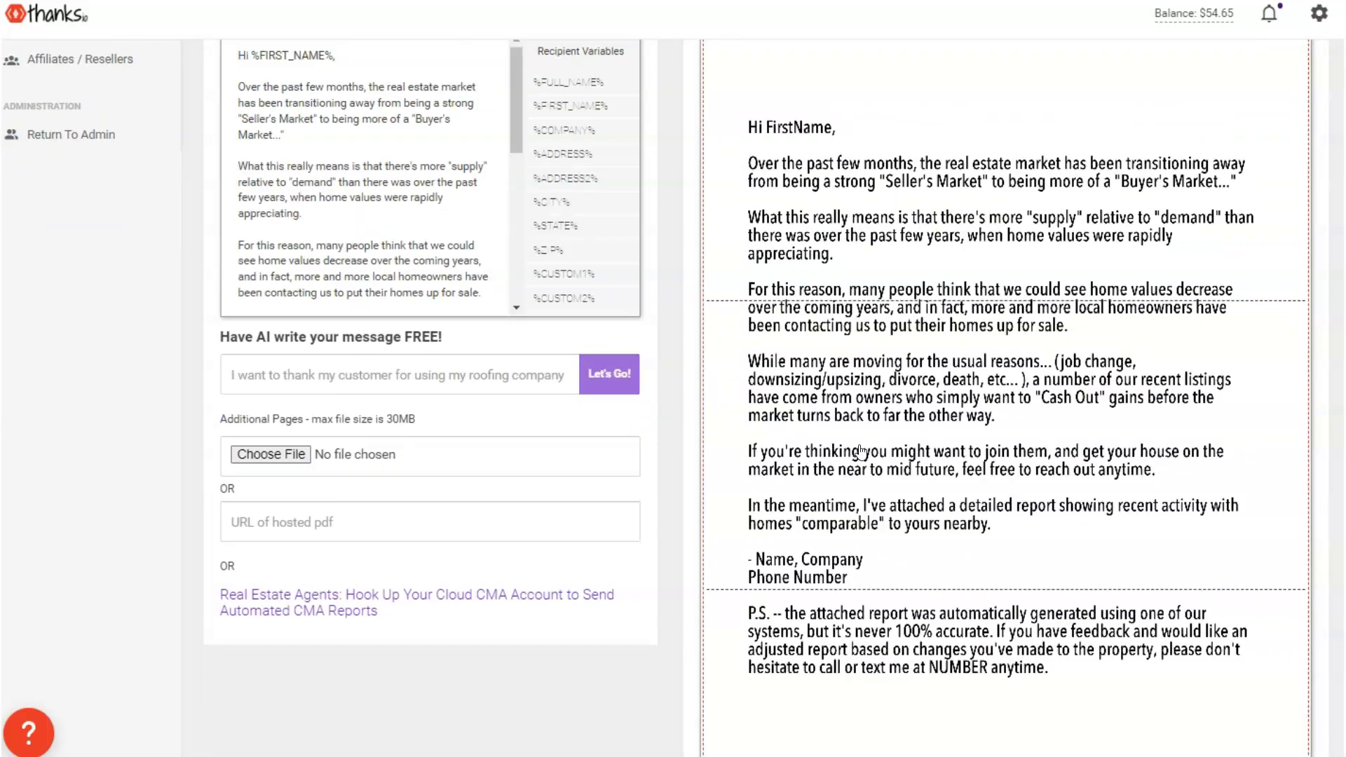
{"action": "scroll", "coordinate": [914, 577], "scroll_direction": "down", "scroll_amount": 3}
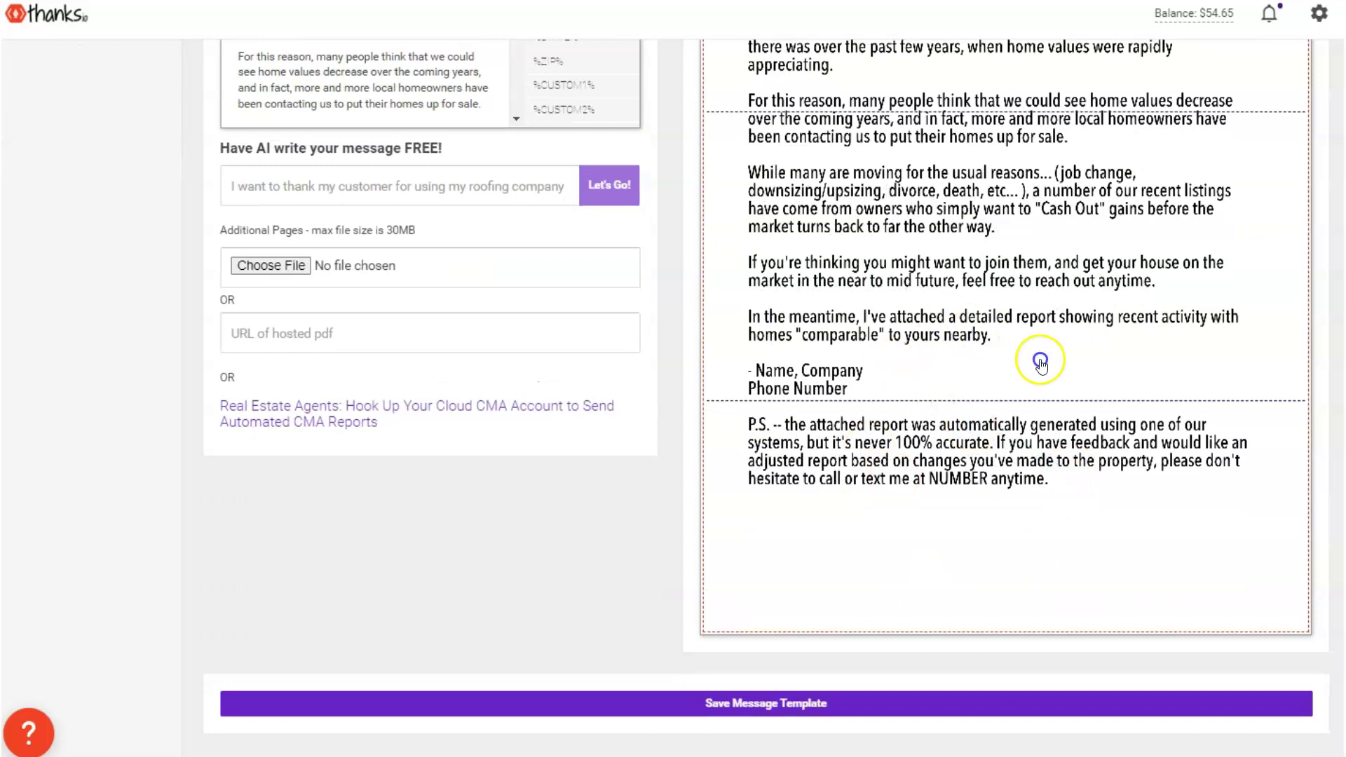
{"action": "scroll", "coordinate": [1097, 340], "scroll_direction": "up", "scroll_amount": 1}
{"action": "scroll", "coordinate": [1100, 340], "scroll_direction": "up", "scroll_amount": 5}
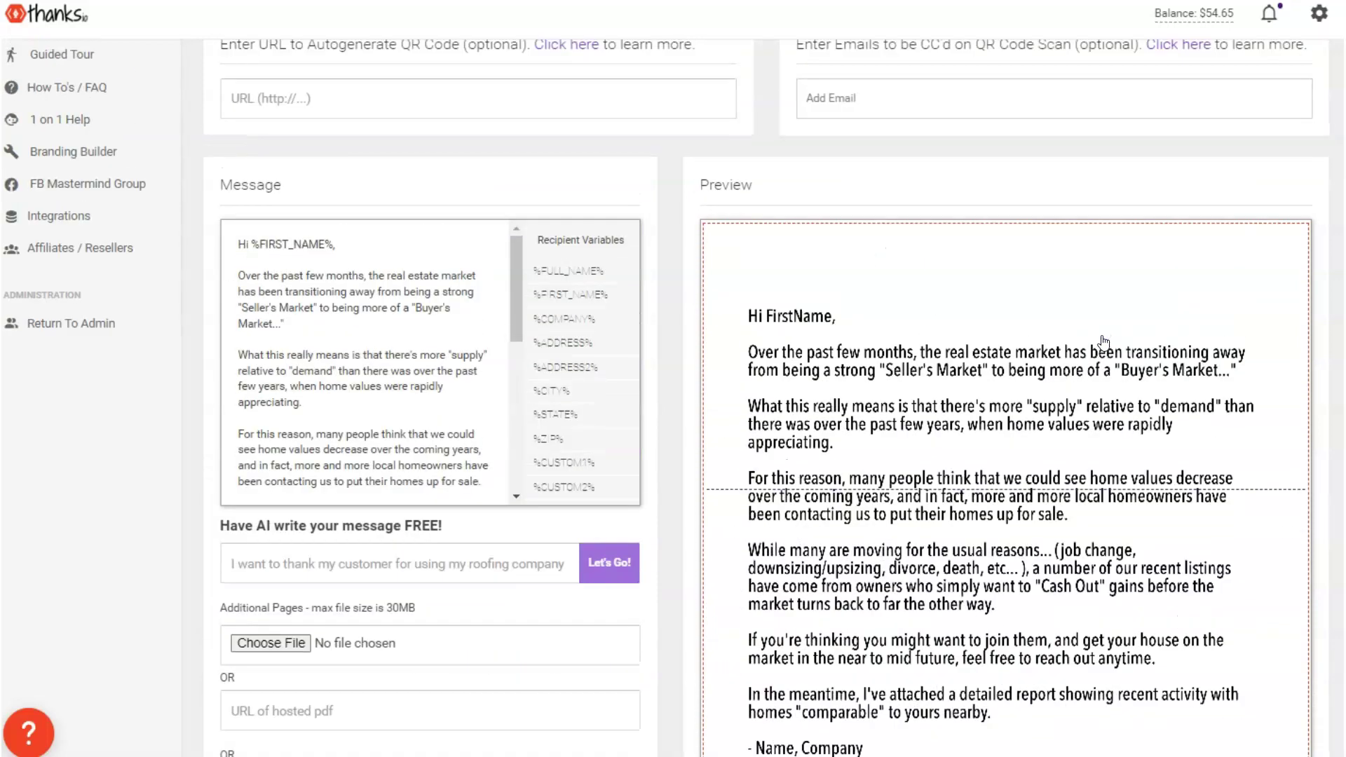
{"action": "scroll", "coordinate": [1104, 341], "scroll_direction": "down", "scroll_amount": 5}
{"action": "scroll", "coordinate": [1075, 345], "scroll_direction": "up", "scroll_amount": 9}
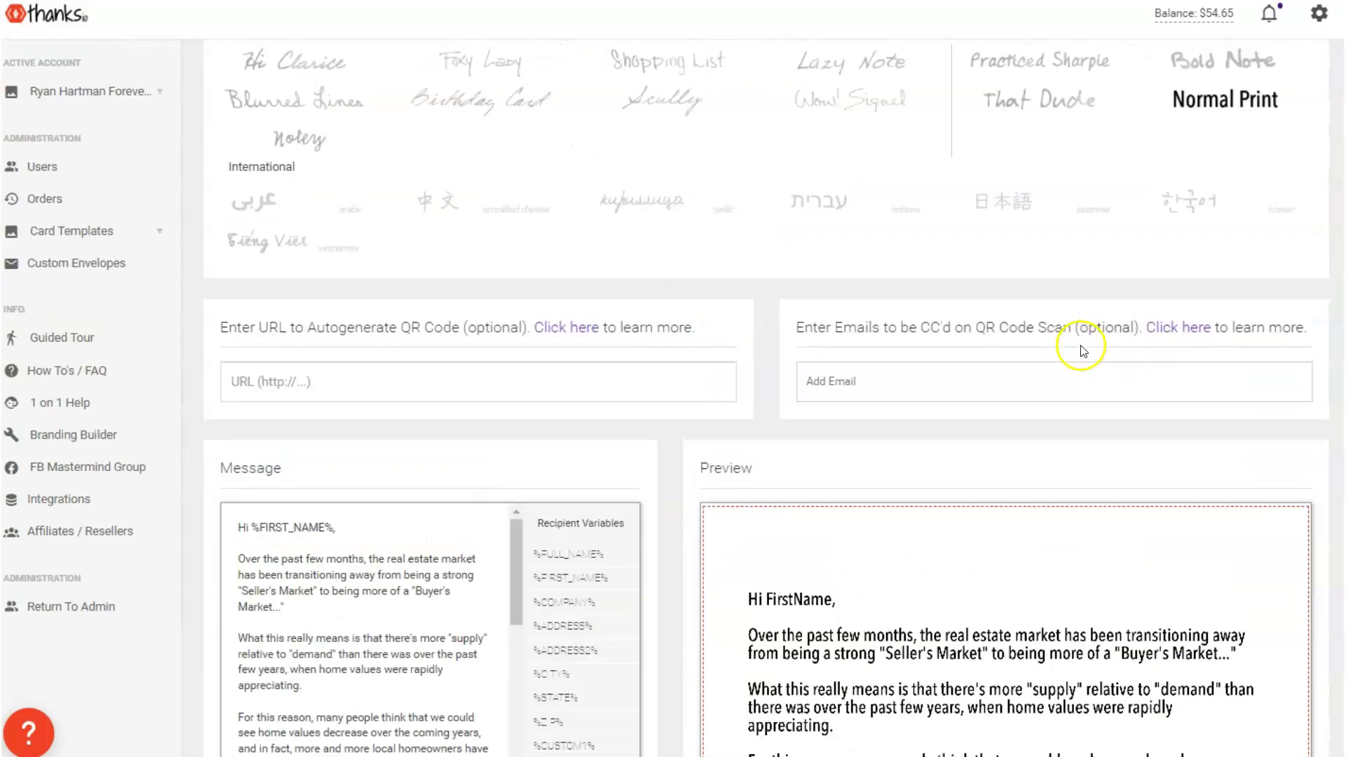
{"action": "scroll", "coordinate": [1070, 345], "scroll_direction": "down", "scroll_amount": 4}
{"action": "scroll", "coordinate": [1080, 352], "scroll_direction": "down", "scroll_amount": 5}
{"action": "scroll", "coordinate": [1069, 351], "scroll_direction": "up", "scroll_amount": 4}
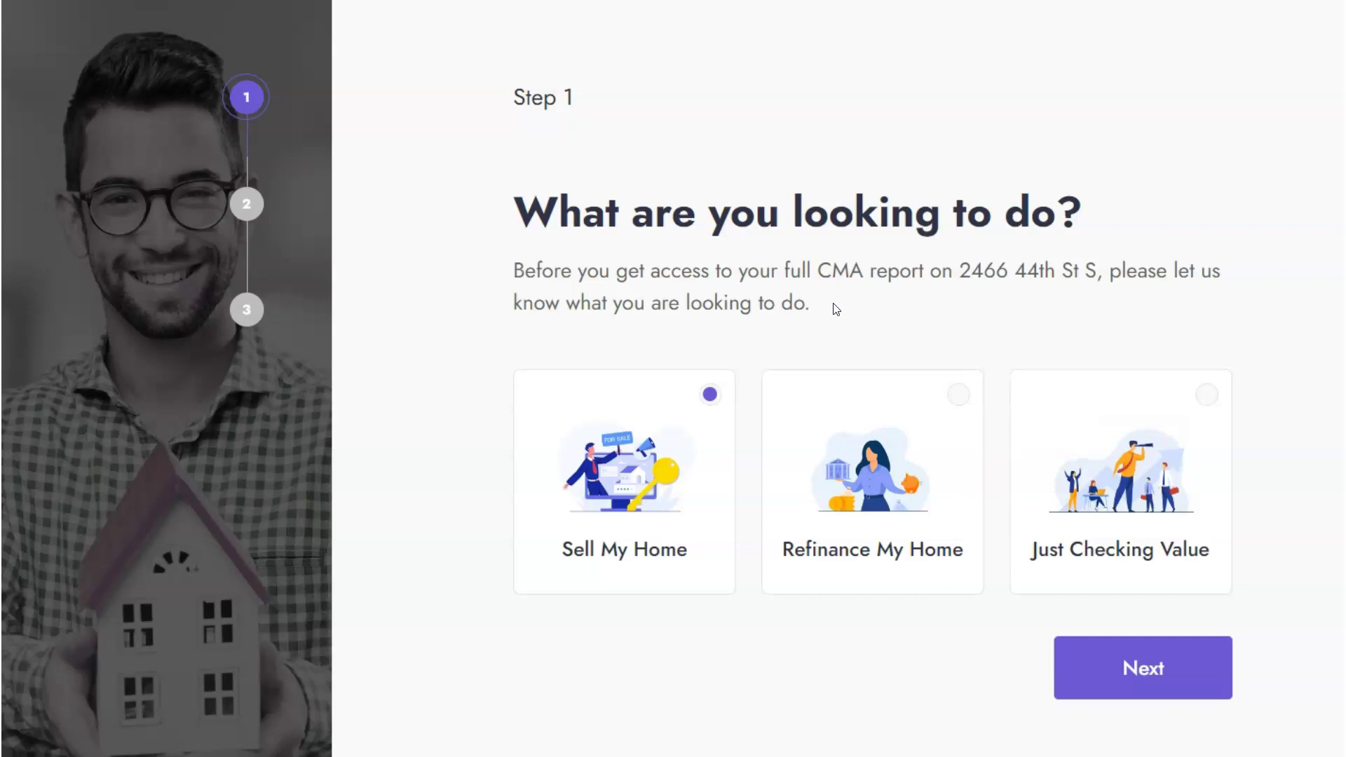
Toggle between the Refinance My Home and Just Checking Value goal cards on the landing page
{"action": "left_click", "coordinate": [922, 482]}
{"action": "left_click", "coordinate": [1094, 484]}
{"action": "left_click", "coordinate": [923, 482]}
{"action": "left_click", "coordinate": [1077, 463]}
{"action": "left_click_drag", "start_coordinate": [868, 304], "coordinate": [466, 220]}
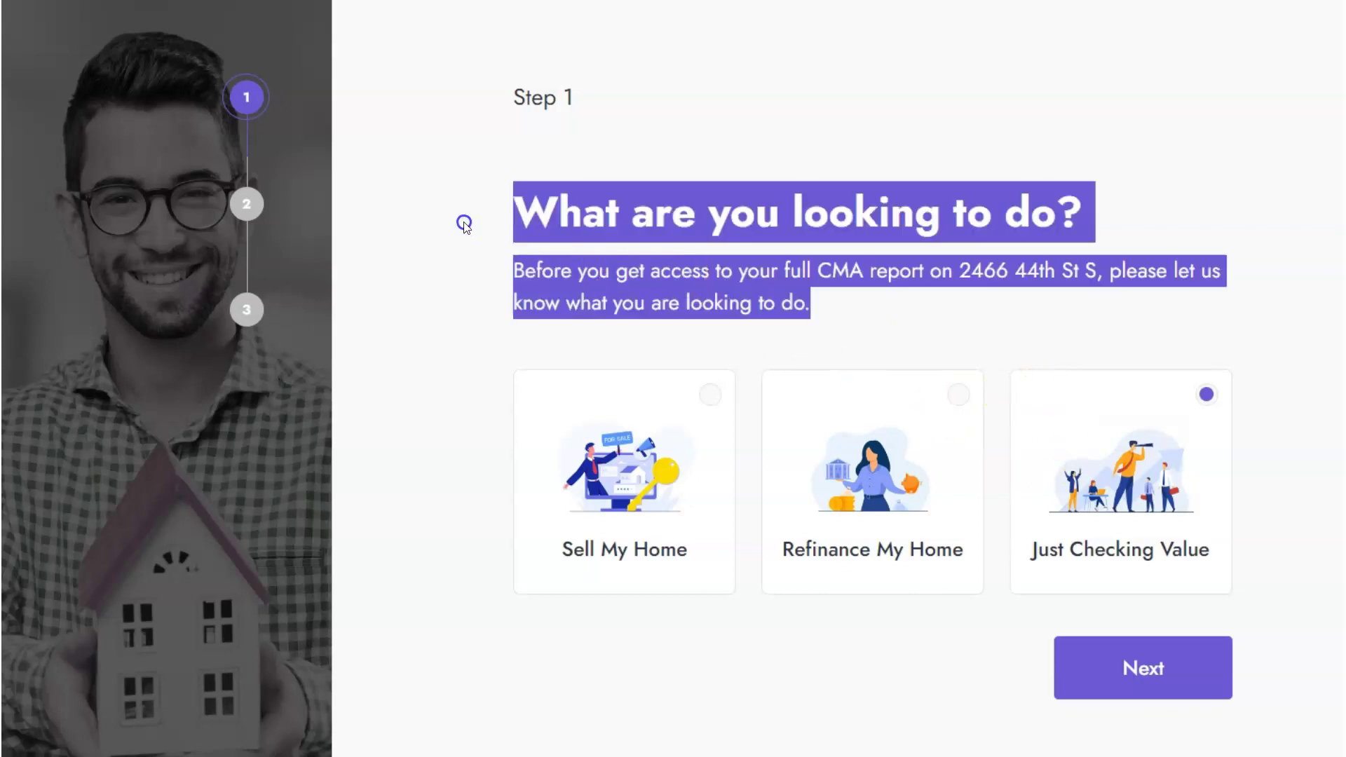
Preview step 2 via Sell My Home, then go back and choose Just Checking Value
{"action": "left_click", "coordinate": [865, 528]}
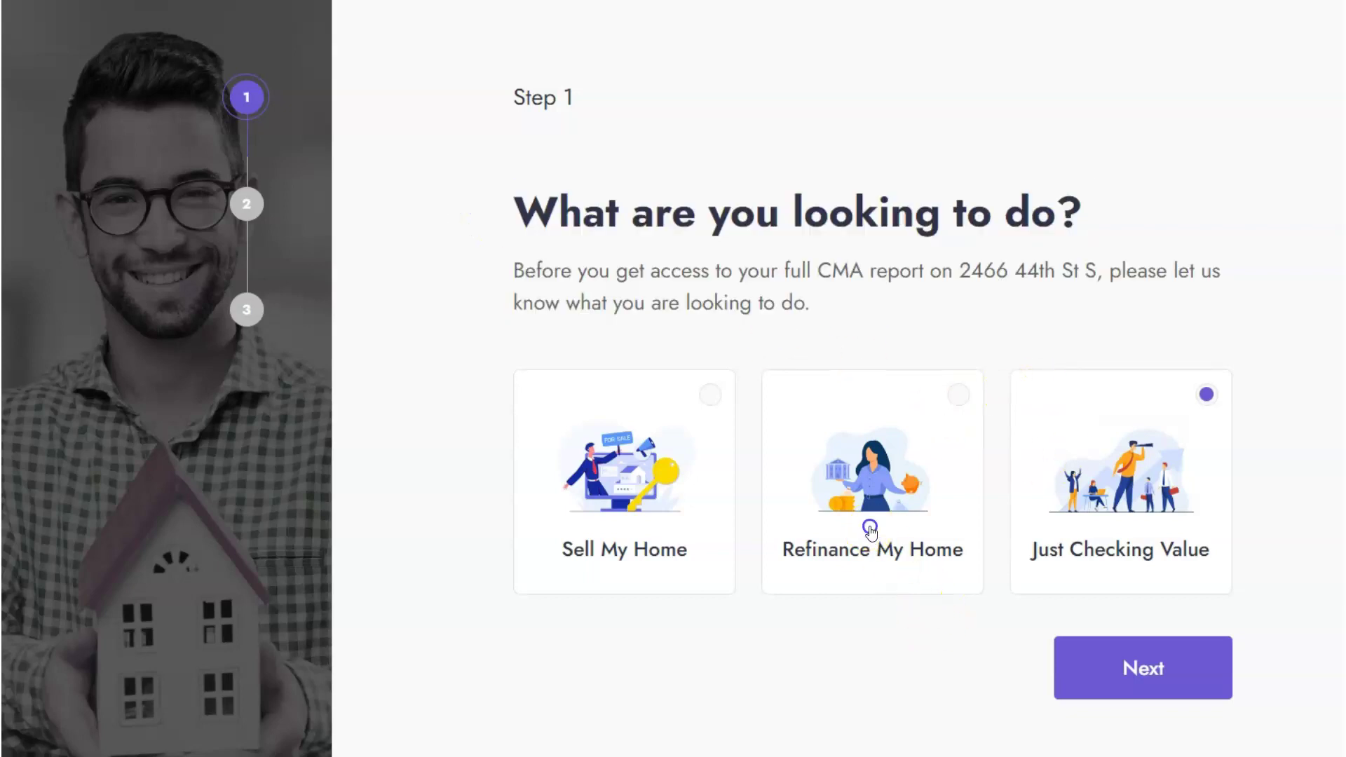
{"action": "left_click", "coordinate": [687, 393]}
{"action": "left_click", "coordinate": [1138, 663]}
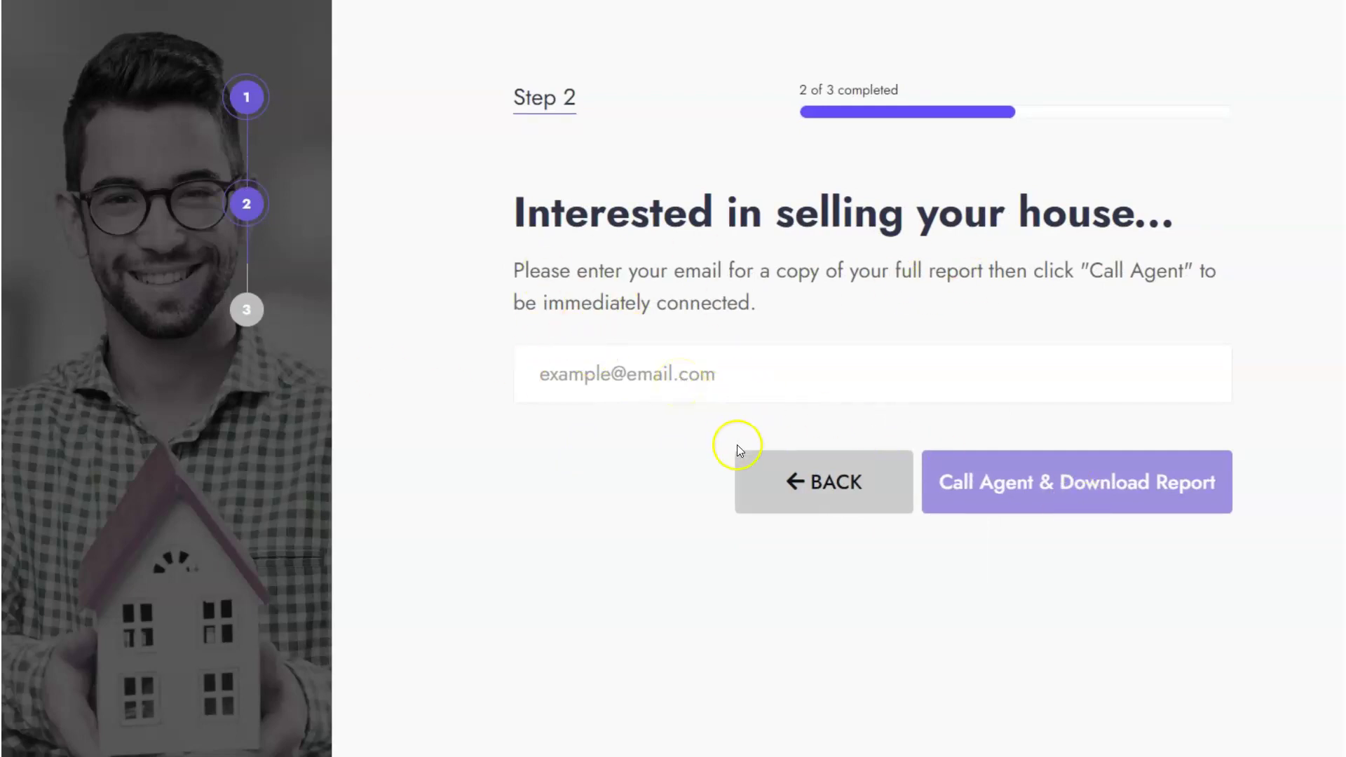
{"action": "left_click", "coordinate": [805, 510]}
{"action": "left_click", "coordinate": [1060, 509]}
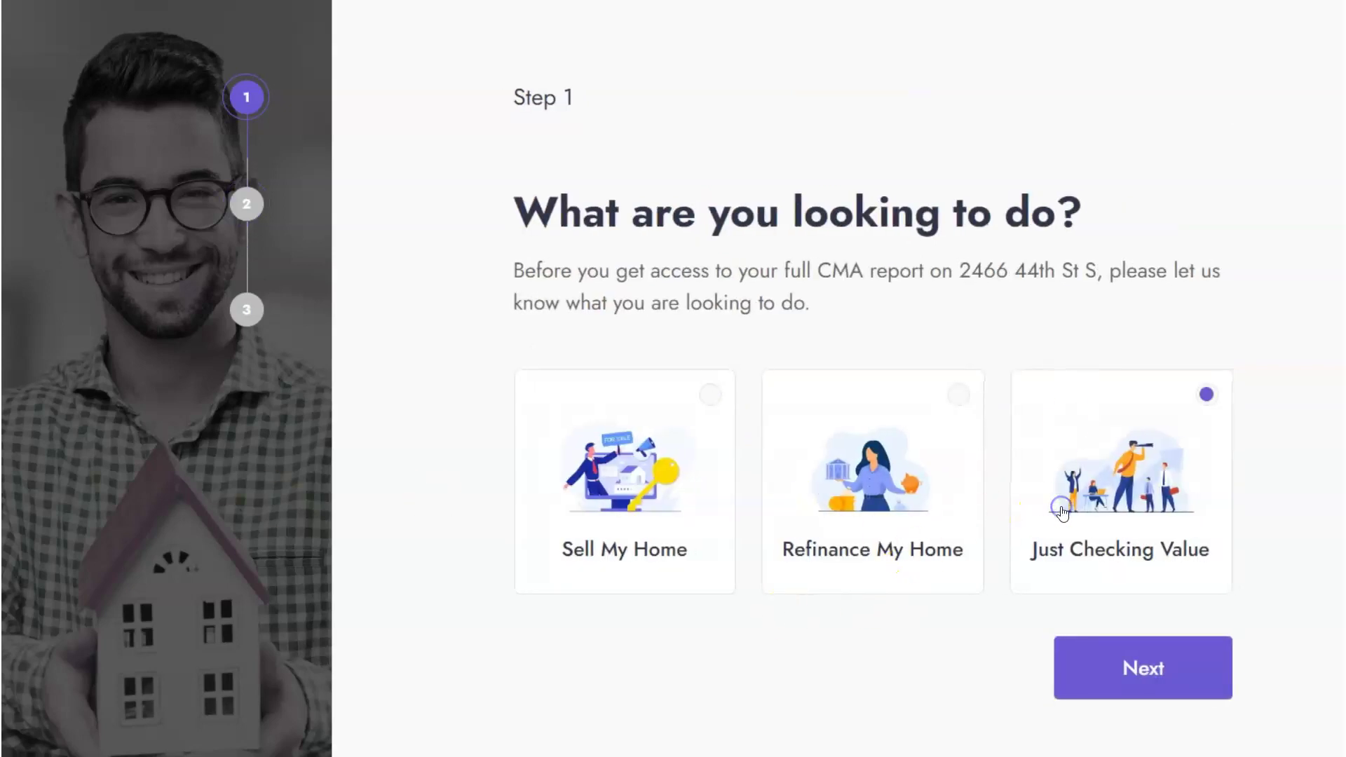
{"action": "left_click", "coordinate": [1178, 659]}
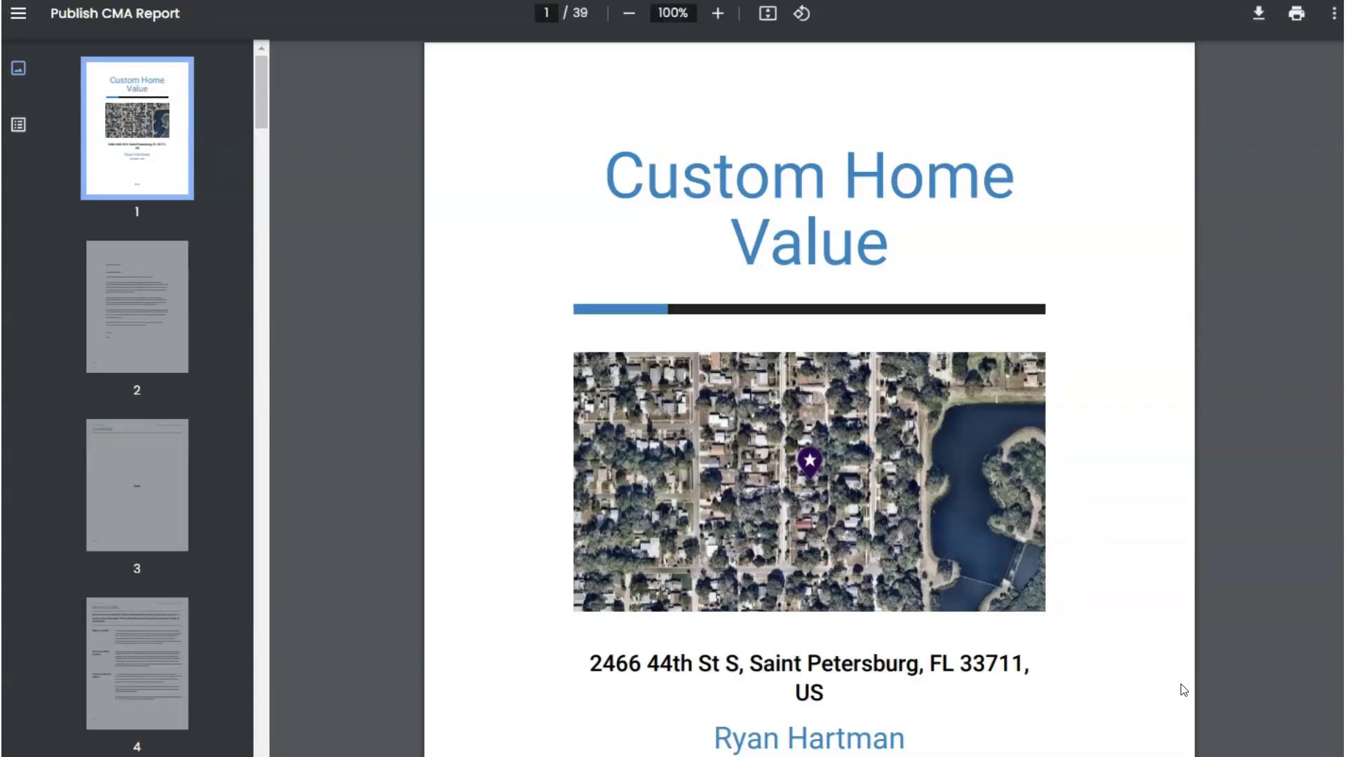
{"action": "scroll", "coordinate": [1109, 628], "scroll_direction": "down", "scroll_amount": 10}
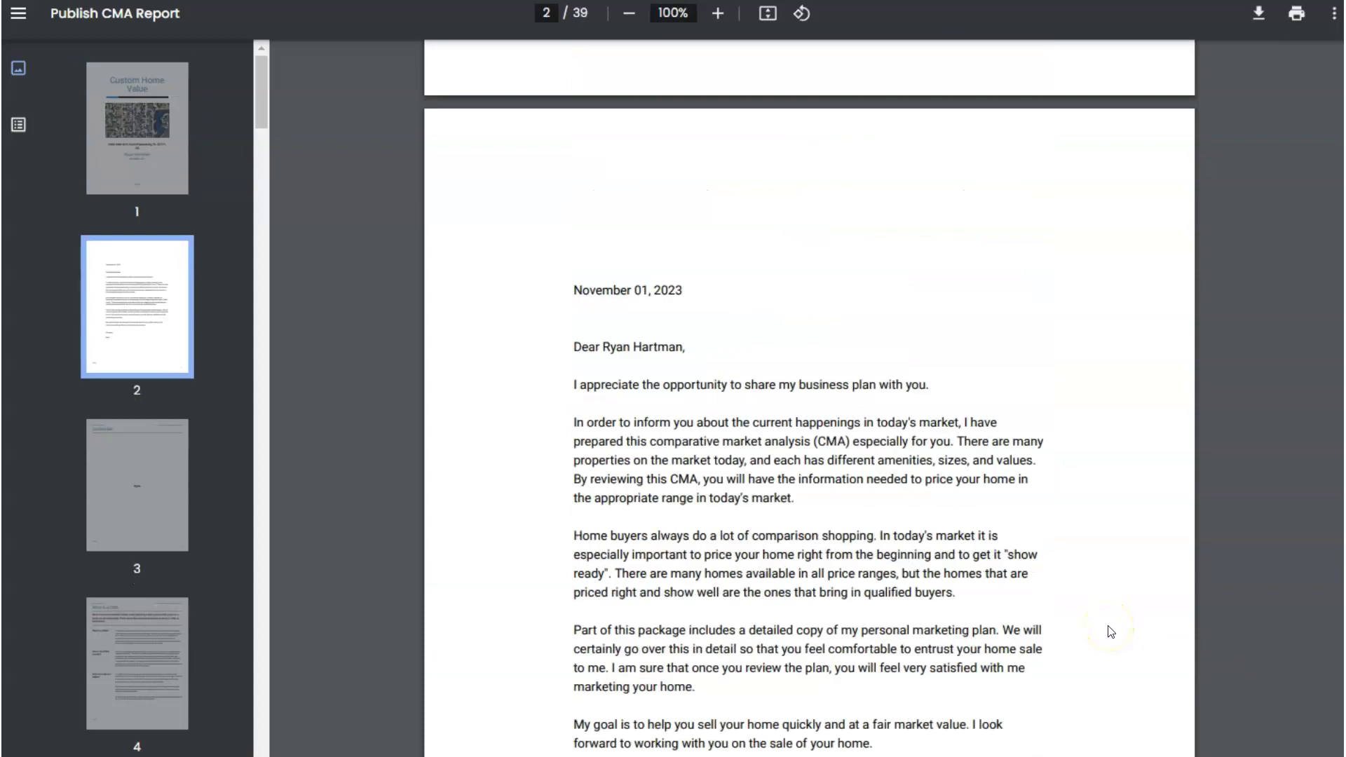
{"action": "scroll", "coordinate": [1111, 631], "scroll_direction": "up", "scroll_amount": 10}
{"action": "scroll", "coordinate": [1111, 631], "scroll_direction": "down", "scroll_amount": 20}
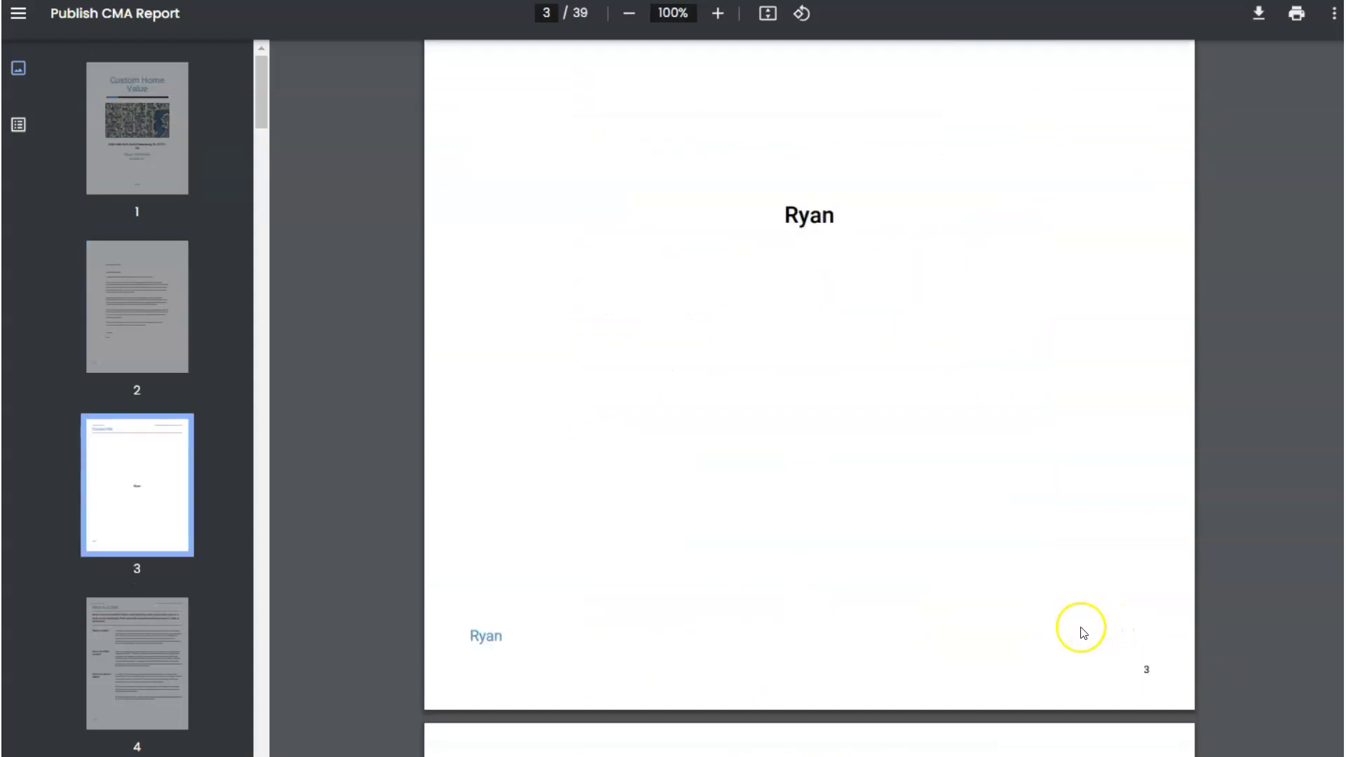
{"action": "scroll", "coordinate": [1293, 578], "scroll_direction": "down", "scroll_amount": 20}
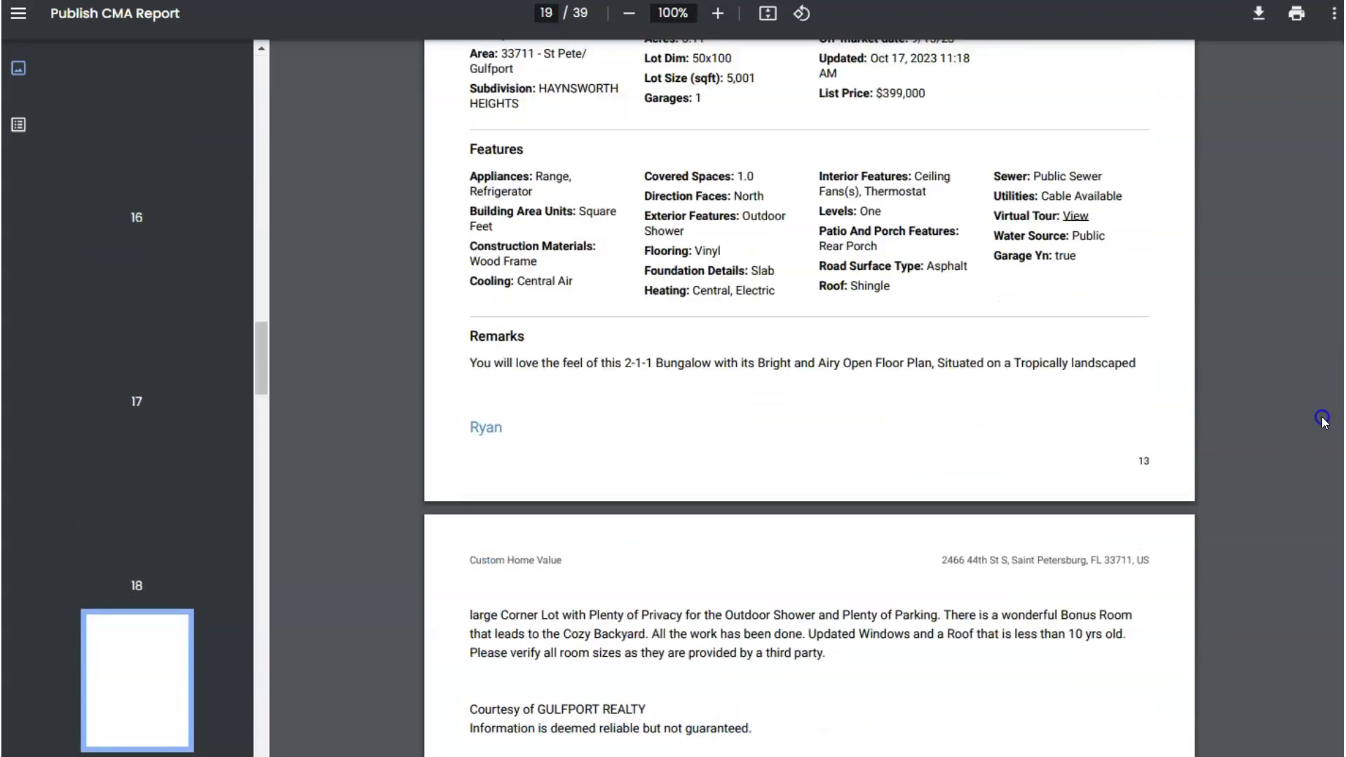
{"action": "scroll", "coordinate": [1293, 631], "scroll_direction": "down", "scroll_amount": 5}
{"action": "scroll", "coordinate": [1314, 418], "scroll_direction": "up", "scroll_amount": 20}
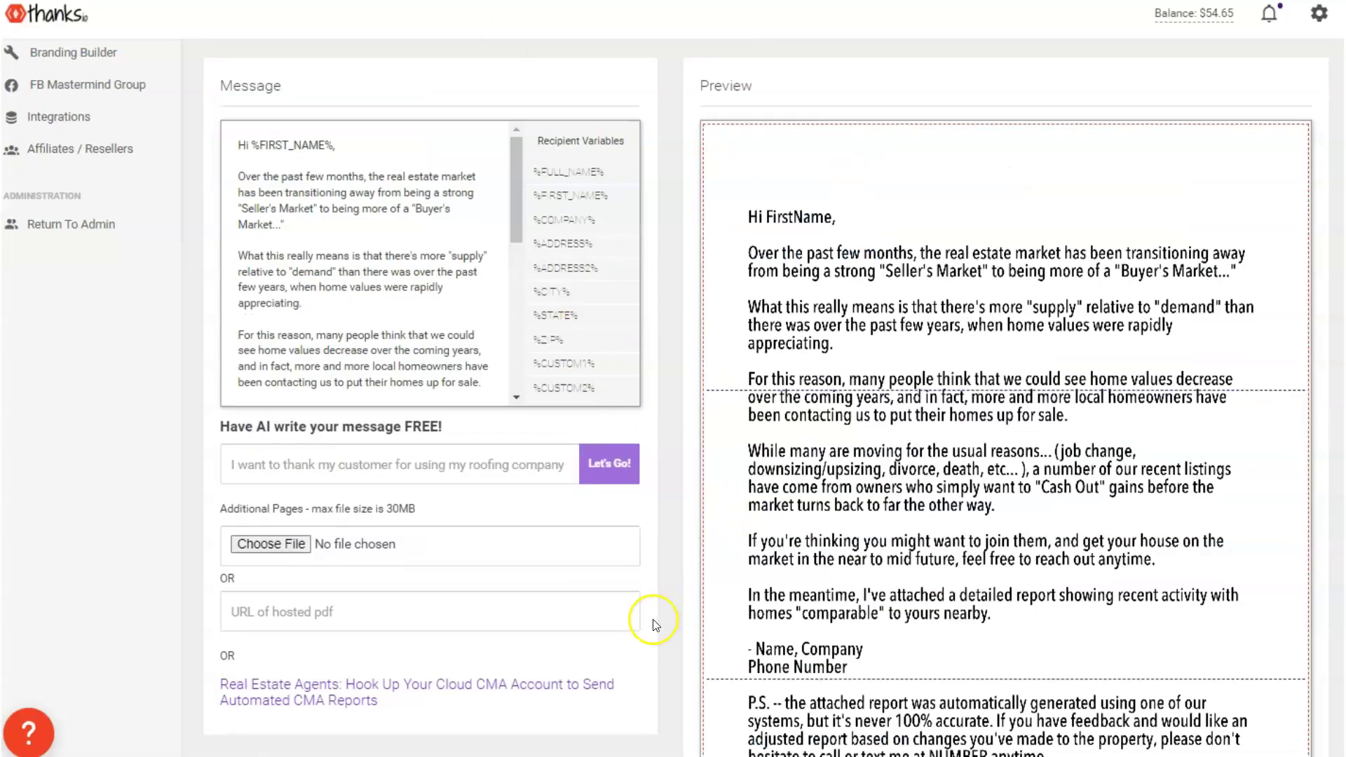
Keep Windowless Letter as the template's mail piece type
{"action": "scroll", "coordinate": [653, 620], "scroll_direction": "down", "scroll_amount": 3}
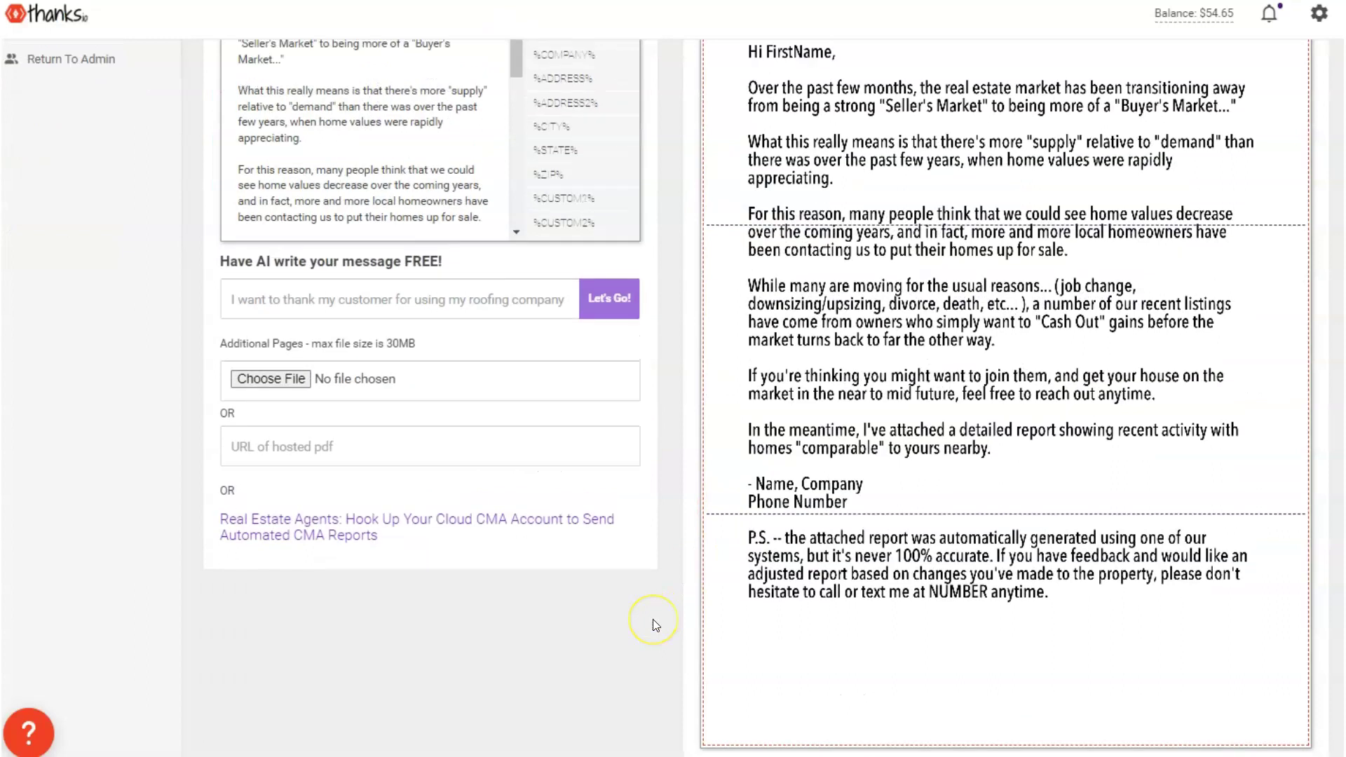
{"action": "scroll", "coordinate": [653, 620], "scroll_direction": "up", "scroll_amount": 10}
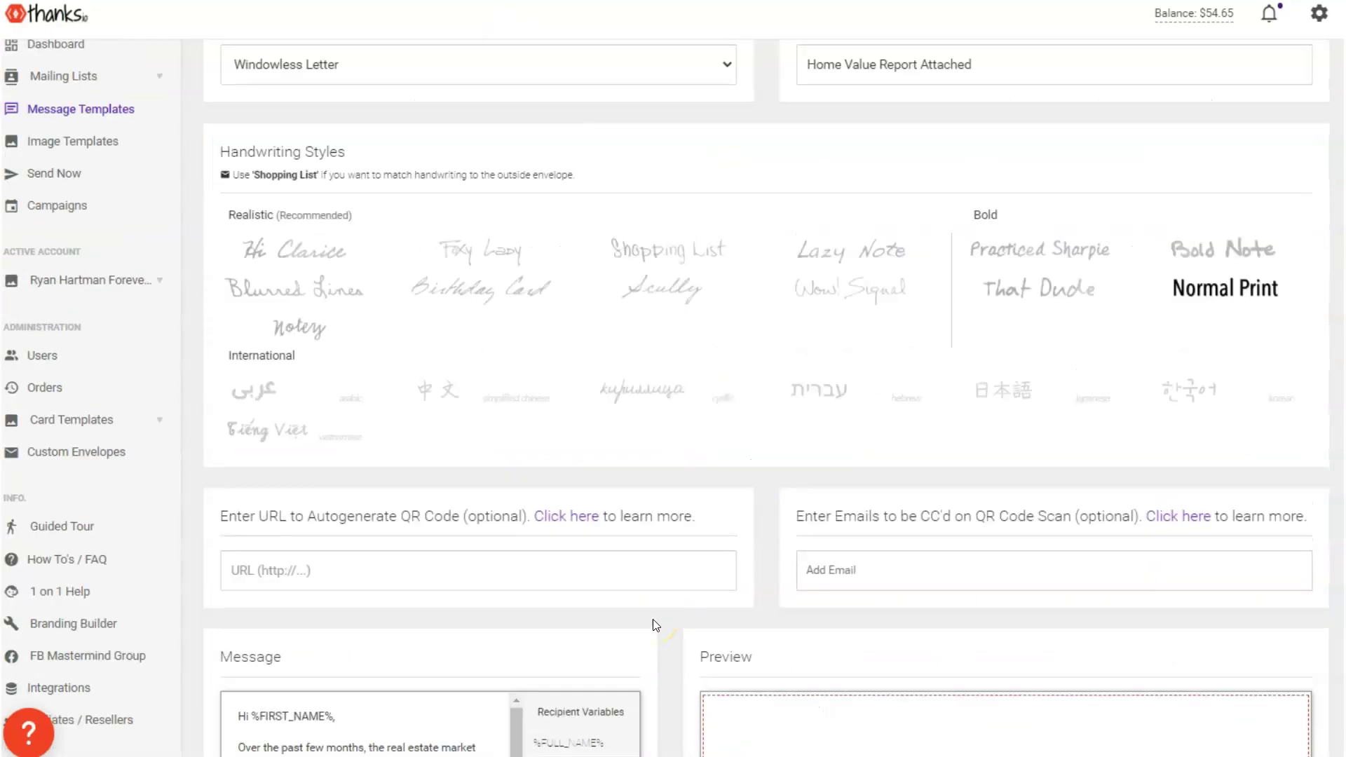
{"action": "scroll", "coordinate": [653, 619], "scroll_direction": "up", "scroll_amount": 2}
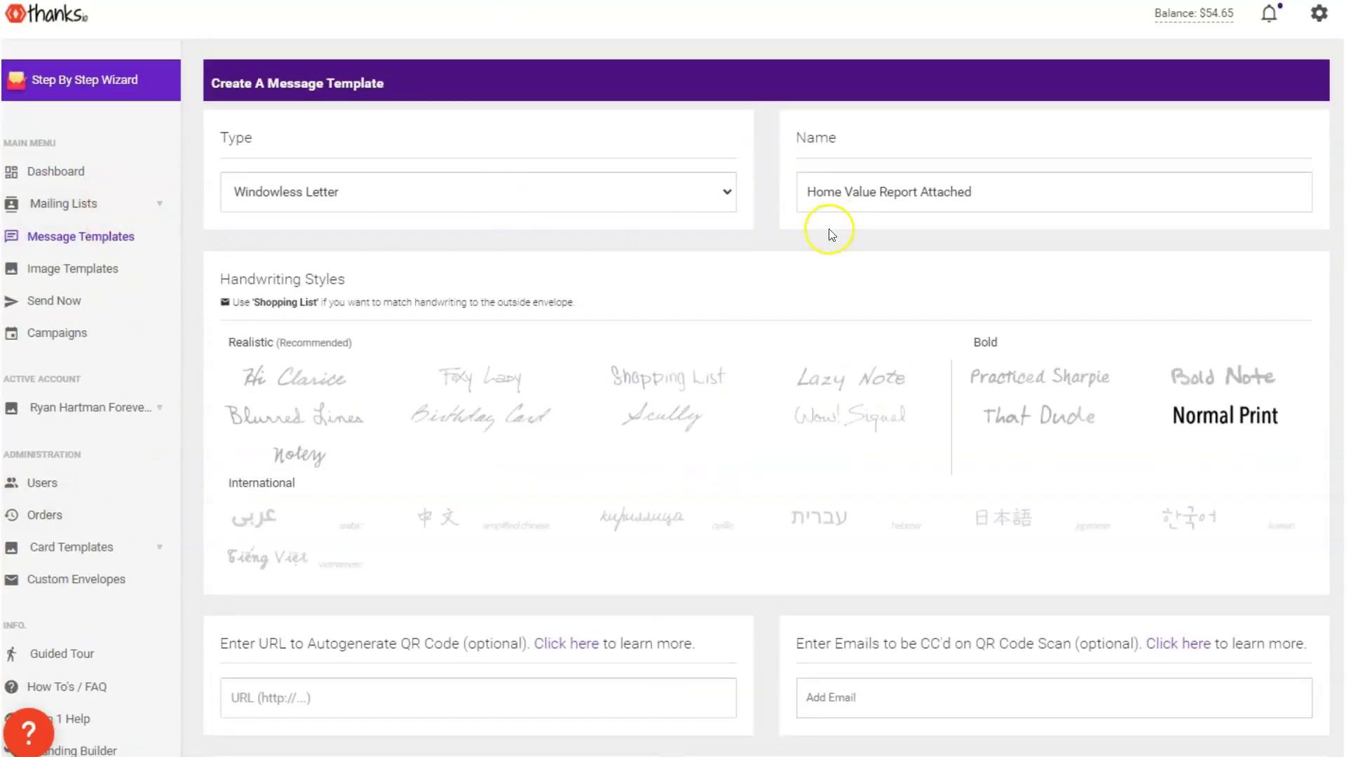
{"action": "left_click", "coordinate": [315, 183]}
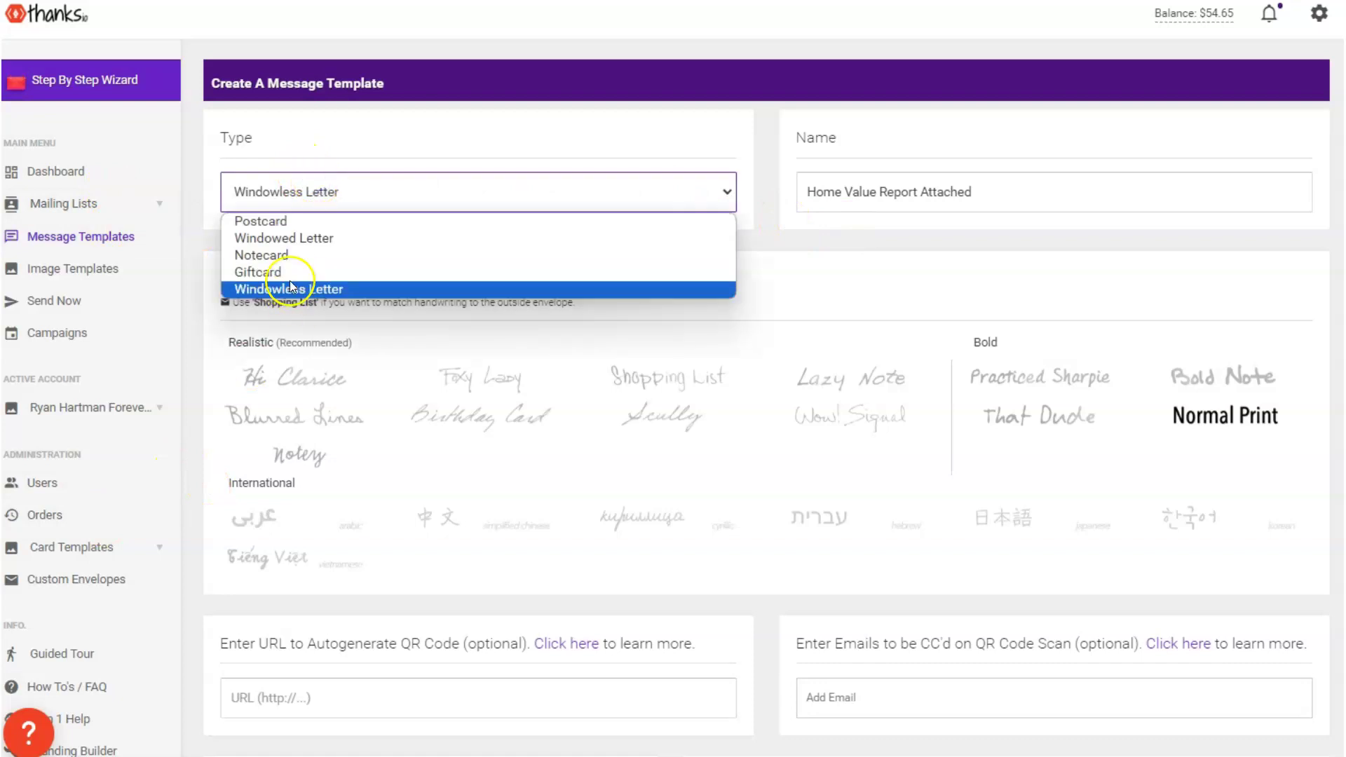
{"action": "left_click", "coordinate": [303, 289]}
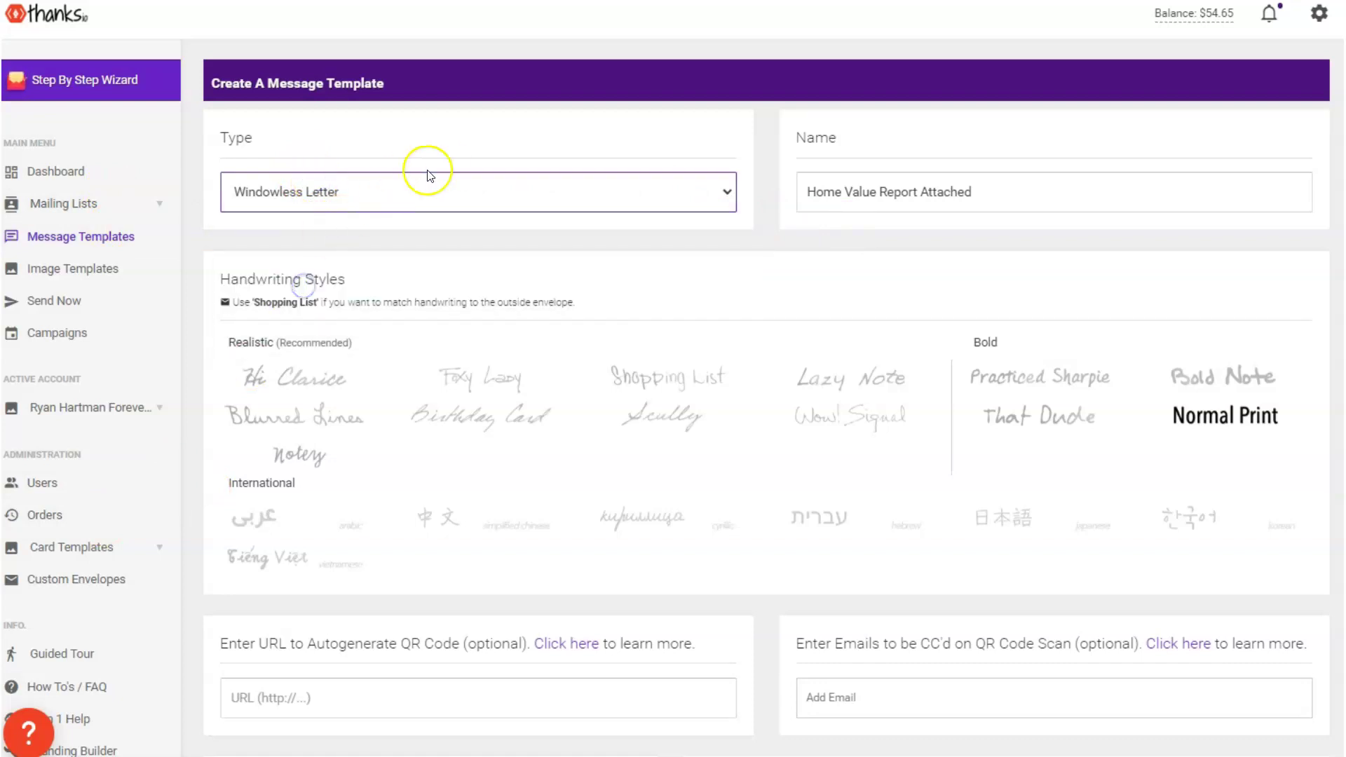
Use the 'Hook Up Your Cloud CMA Account' link and focus the CMA API Key field
{"action": "scroll", "coordinate": [444, 252], "scroll_direction": "down", "scroll_amount": 9}
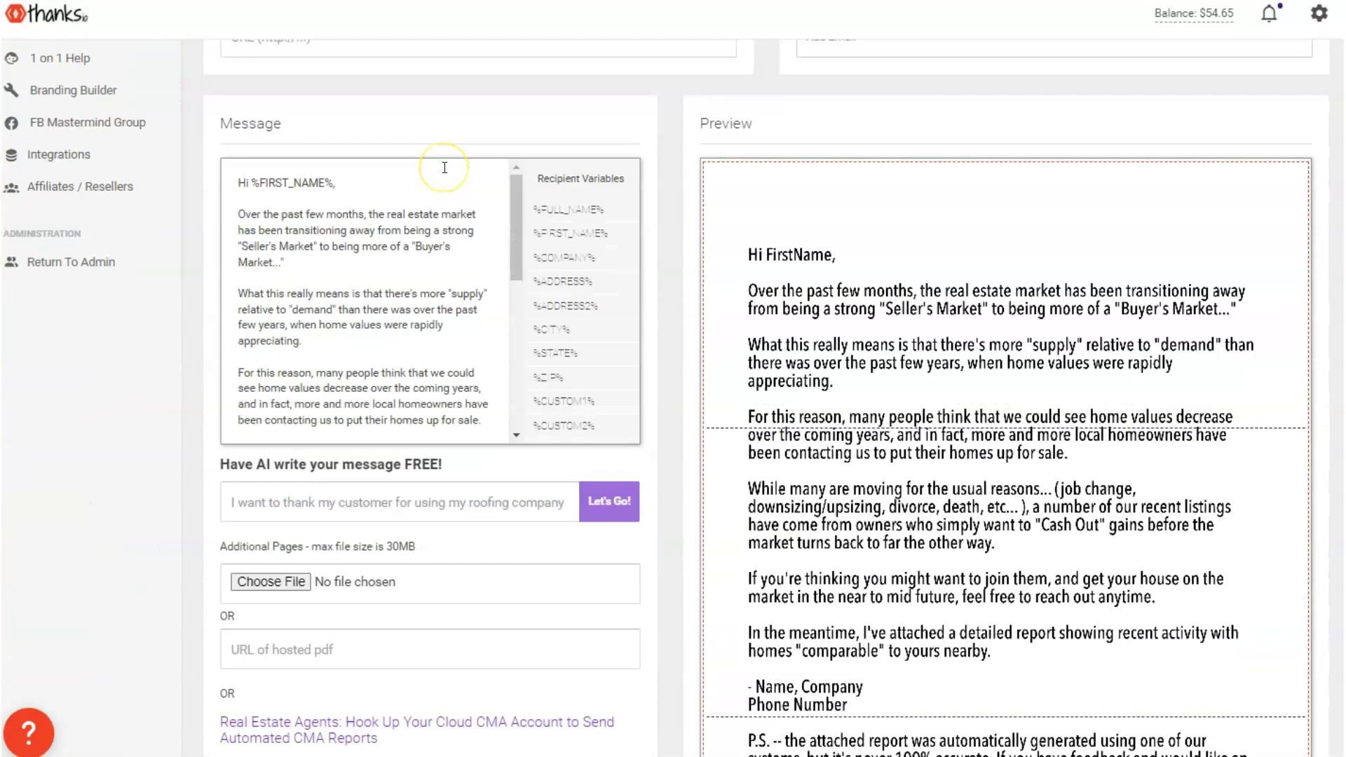
{"action": "scroll", "coordinate": [445, 168], "scroll_direction": "down", "scroll_amount": 3}
{"action": "scroll", "coordinate": [955, 252], "scroll_direction": "down", "scroll_amount": 3}
{"action": "scroll", "coordinate": [527, 309], "scroll_direction": "up", "scroll_amount": 2}
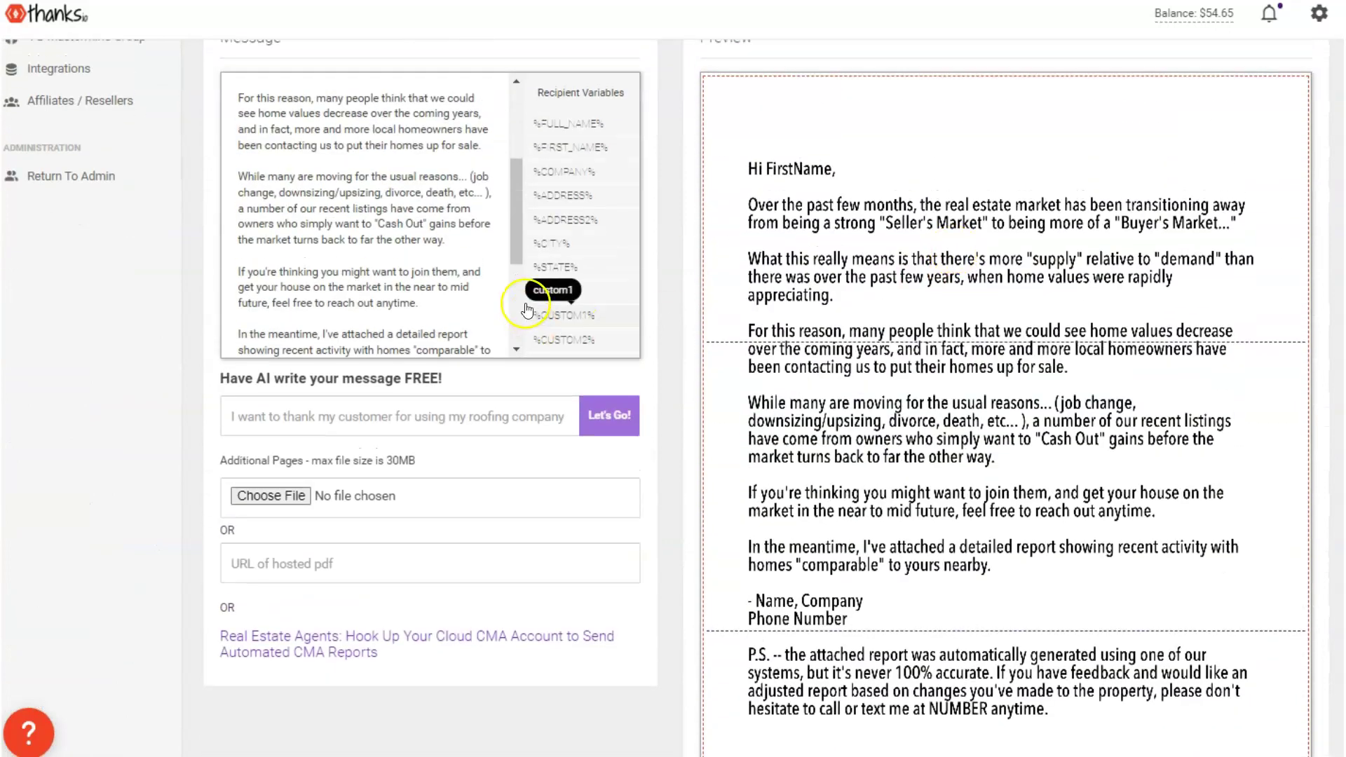
{"action": "scroll", "coordinate": [529, 303], "scroll_direction": "up", "scroll_amount": 2}
{"action": "scroll", "coordinate": [787, 336], "scroll_direction": "down", "scroll_amount": 6}
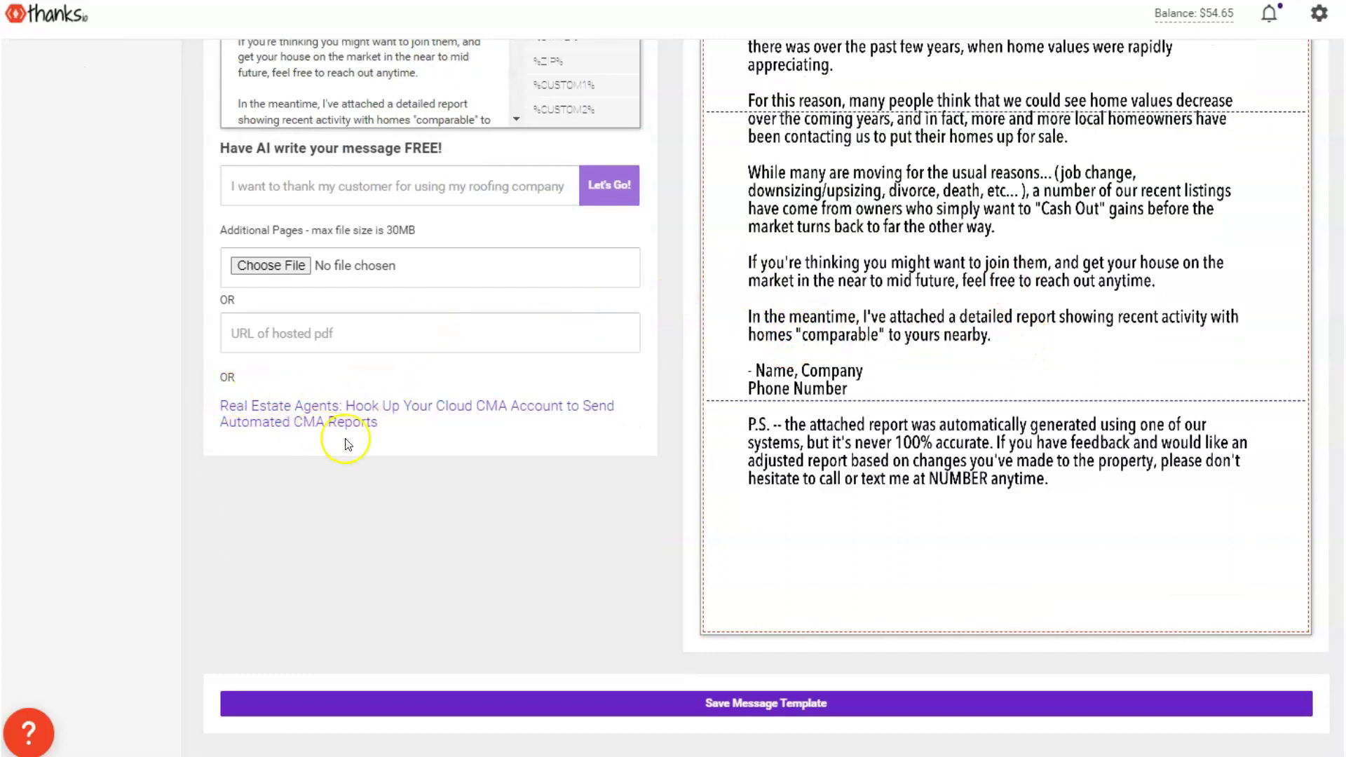
{"action": "left_click_drag", "start_coordinate": [424, 418], "coordinate": [219, 401]}
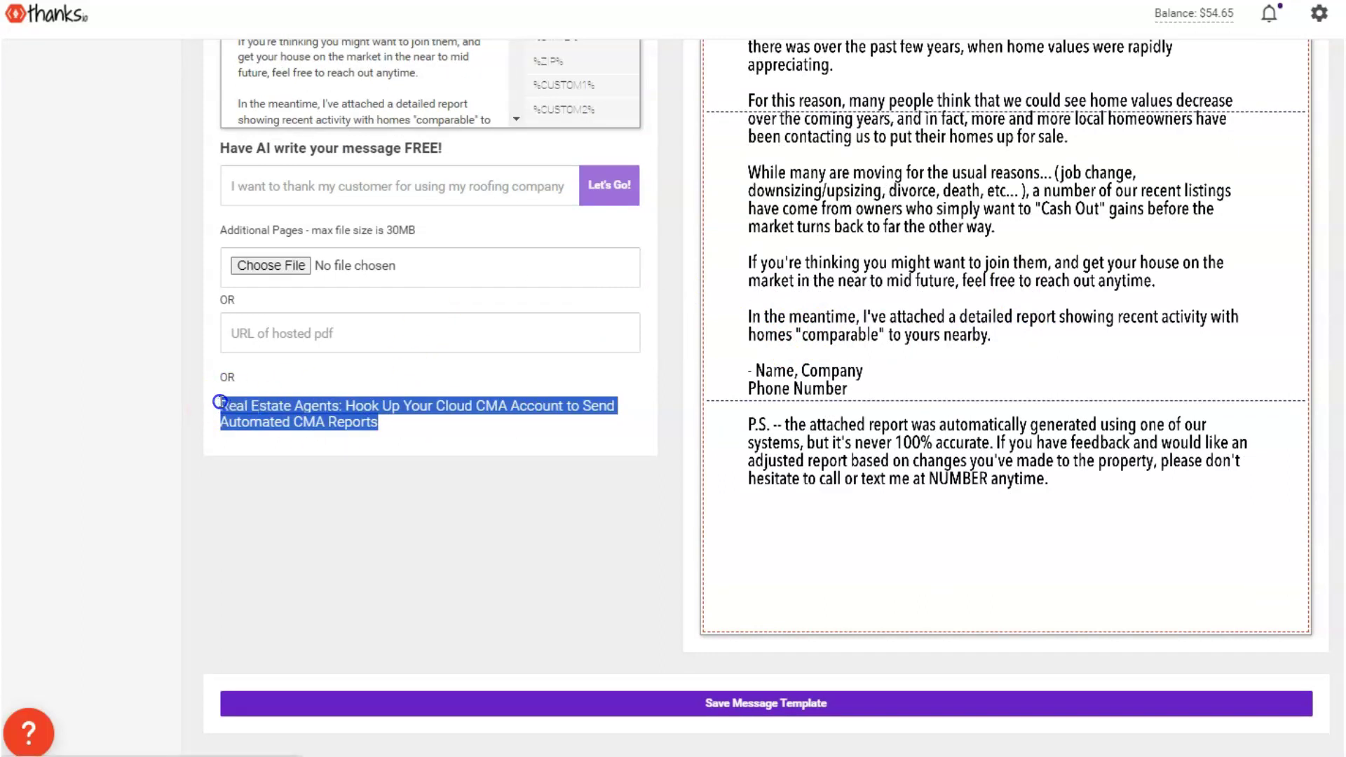
{"action": "left_click", "coordinate": [265, 417]}
{"action": "scroll", "coordinate": [300, 339], "scroll_direction": "down", "scroll_amount": 1}
{"action": "left_click", "coordinate": [306, 374]}
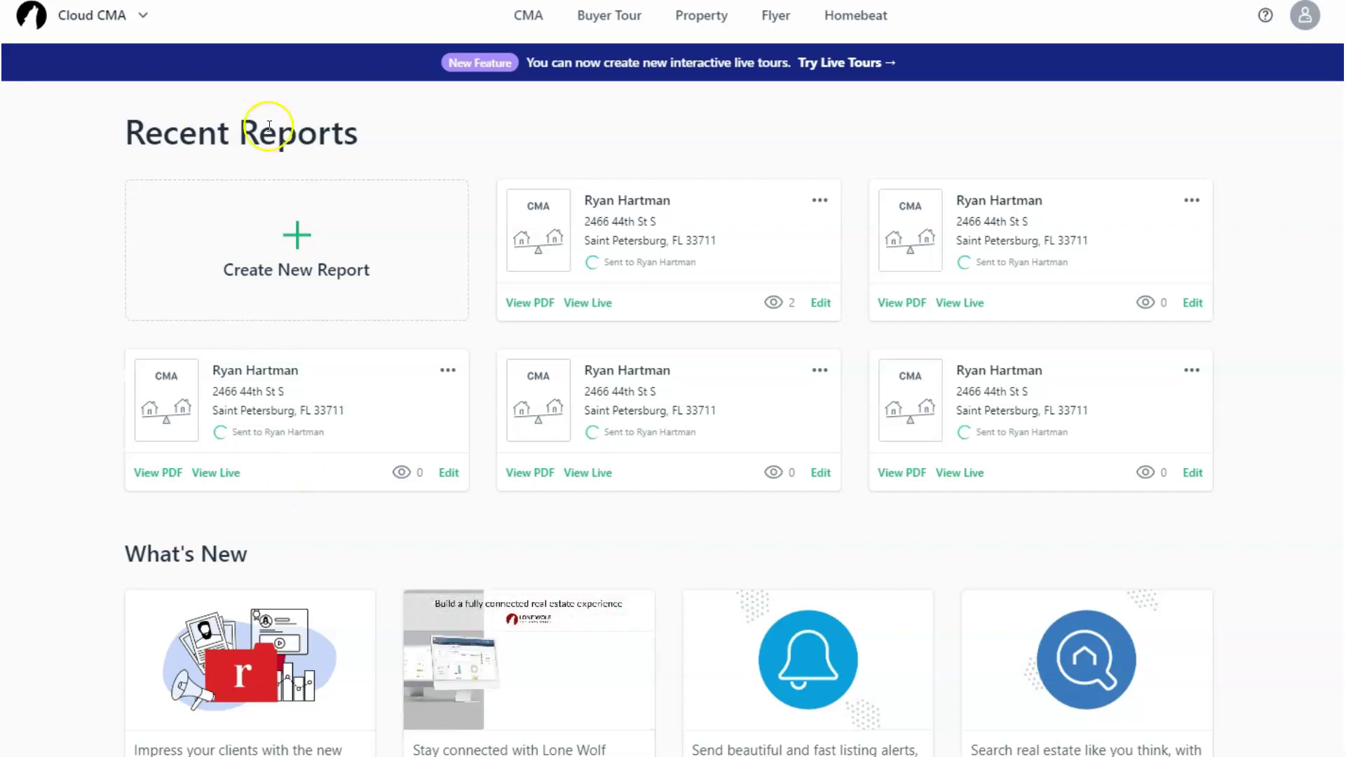
Go to Account Settings > Integrations and copy Your API Key under Cloud CMA
{"action": "left_click", "coordinate": [1302, 21]}
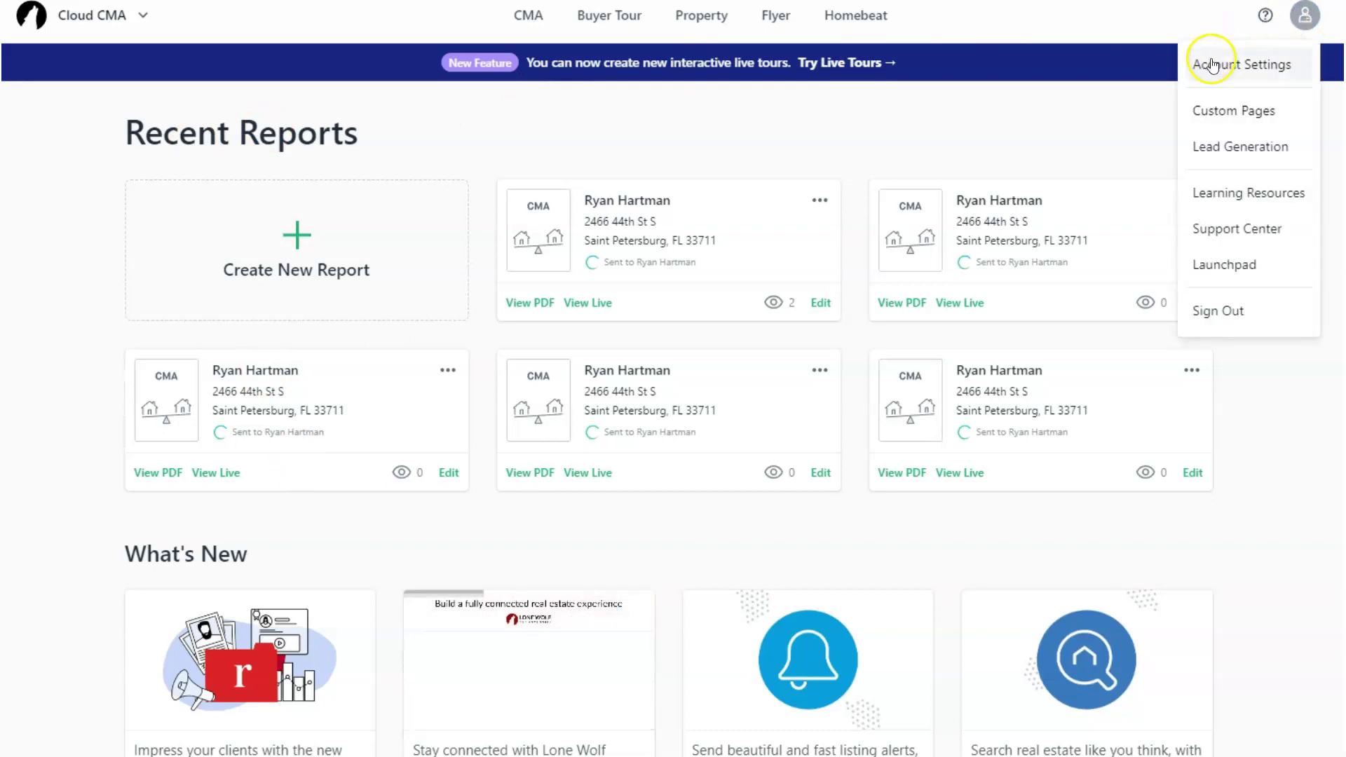
{"action": "left_click", "coordinate": [1210, 62]}
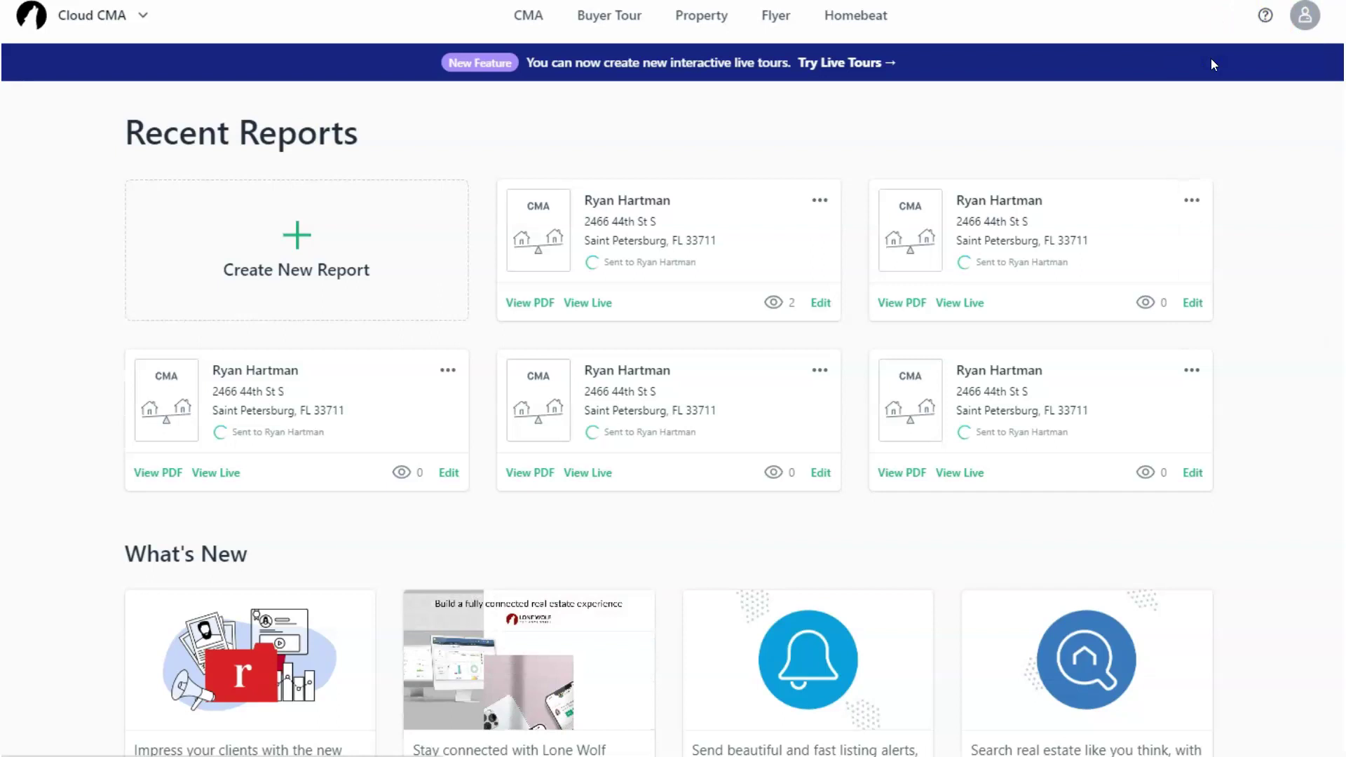
{"action": "left_click", "coordinate": [1156, 93]}
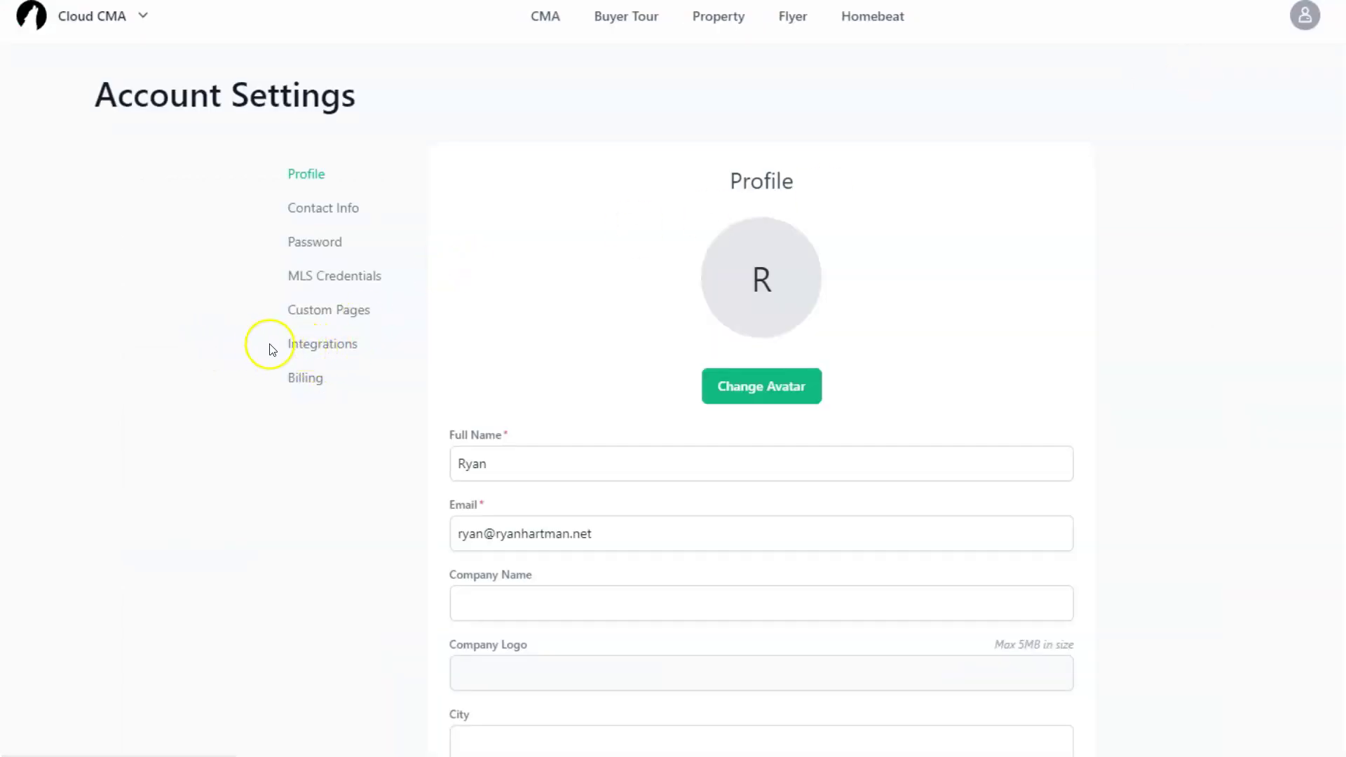
{"action": "left_click", "coordinate": [309, 345]}
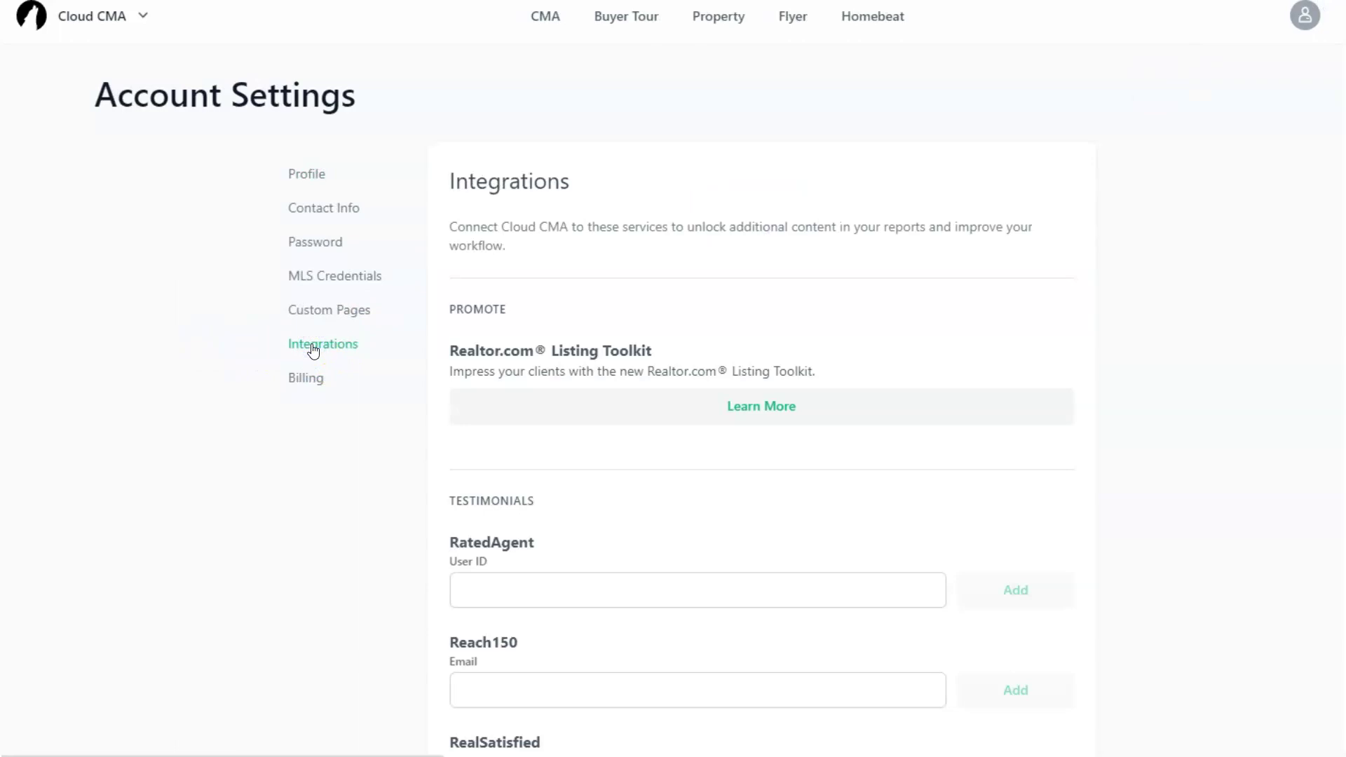
{"action": "scroll", "coordinate": [932, 259], "scroll_direction": "down", "scroll_amount": 10}
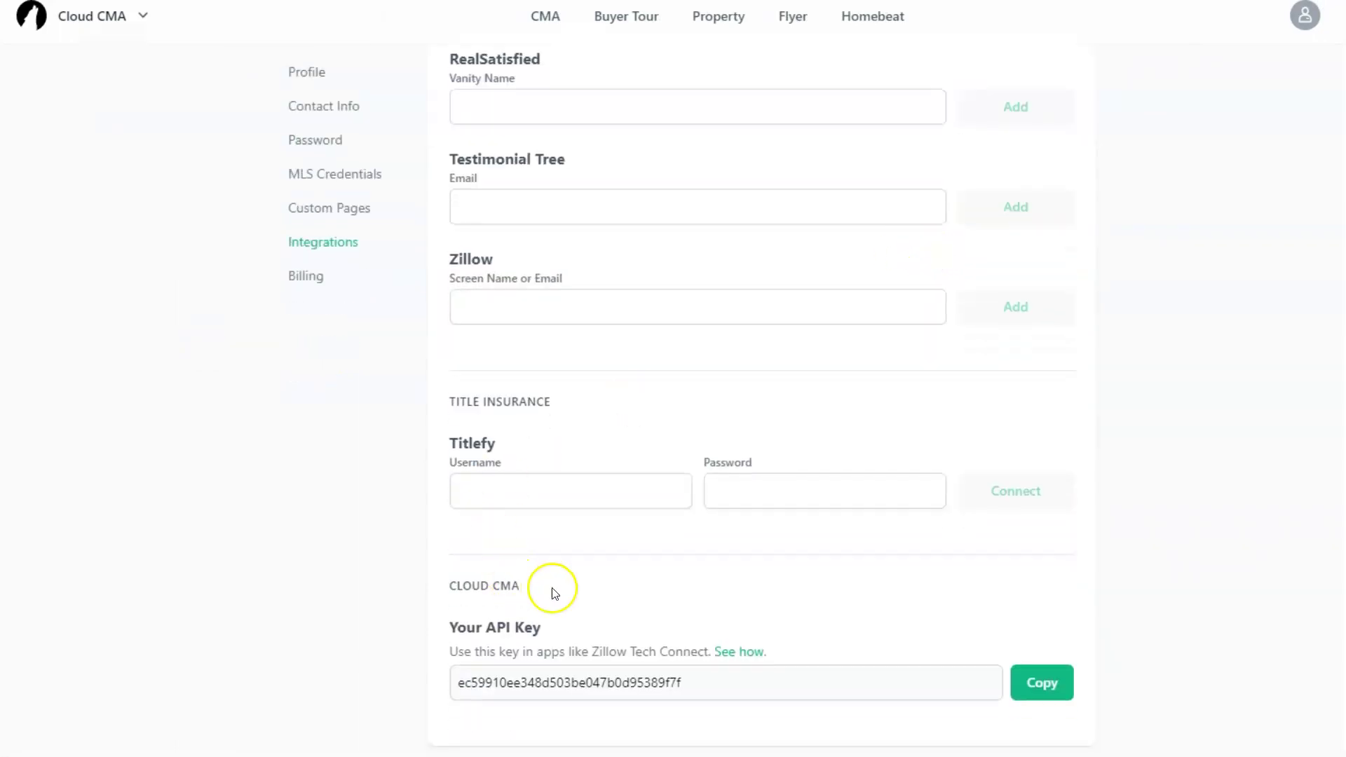
{"action": "left_click_drag", "start_coordinate": [541, 627], "coordinate": [450, 633]}
{"action": "left_click", "coordinate": [1022, 683]}
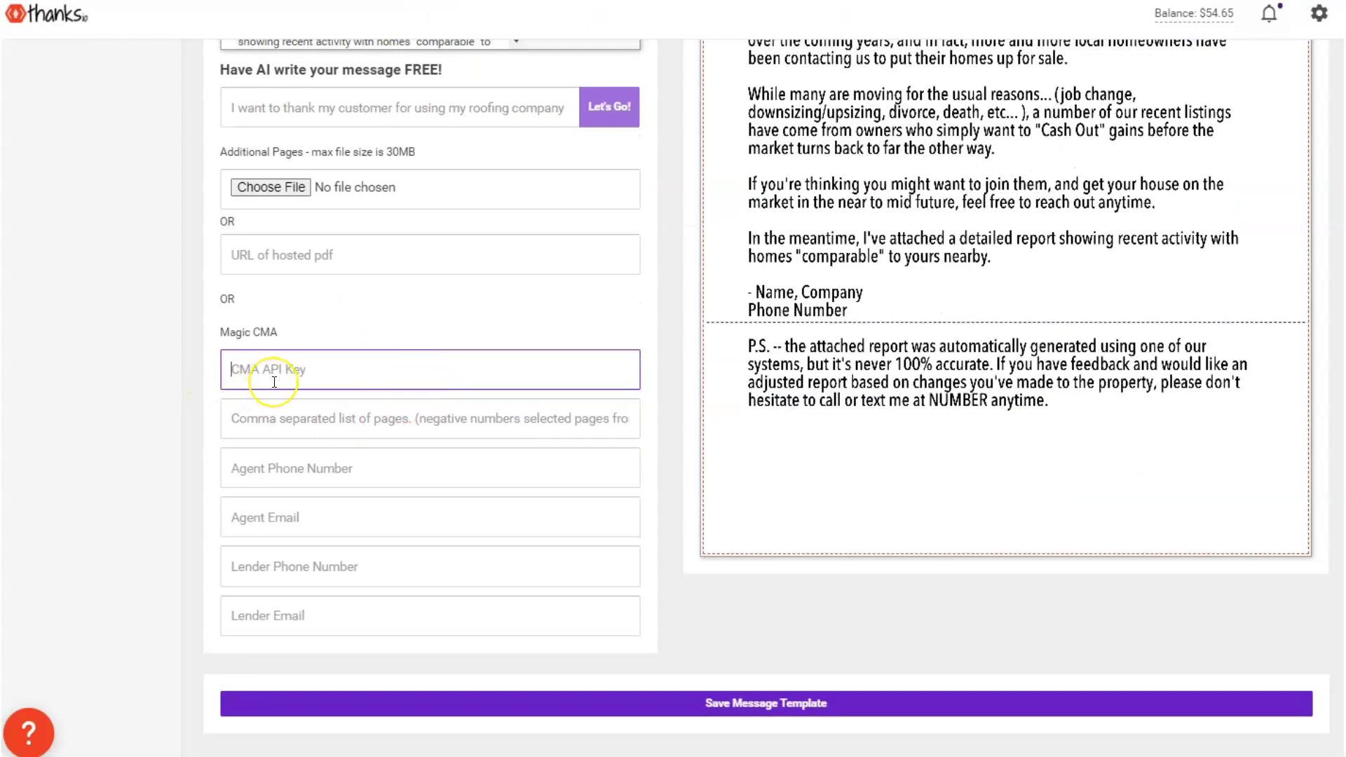
Paste the CMA API key, pick the saved agent phone, enter the agent's e-mail, leave lender fields blank
{"action": "key", "text": "ctrl+v"}
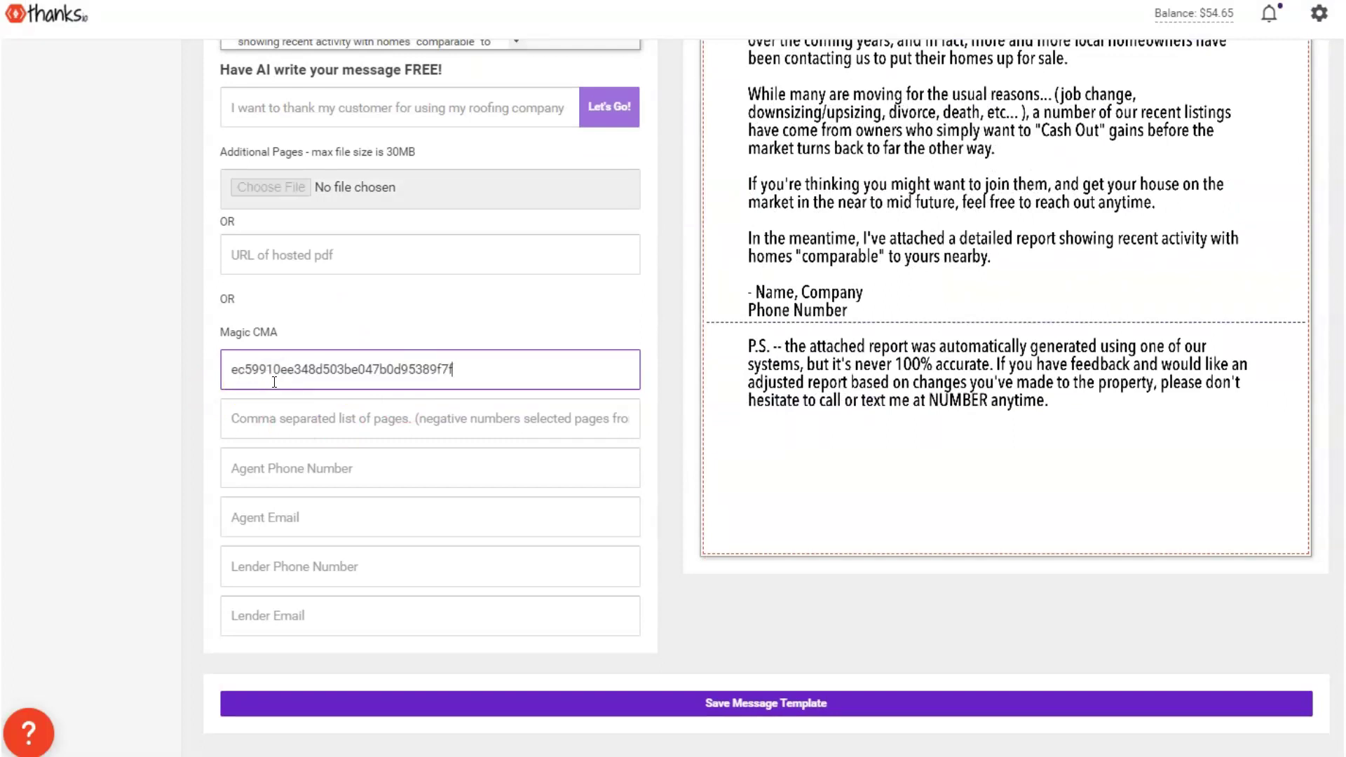
{"action": "left_click", "coordinate": [304, 420]}
{"action": "left_click", "coordinate": [300, 472]}
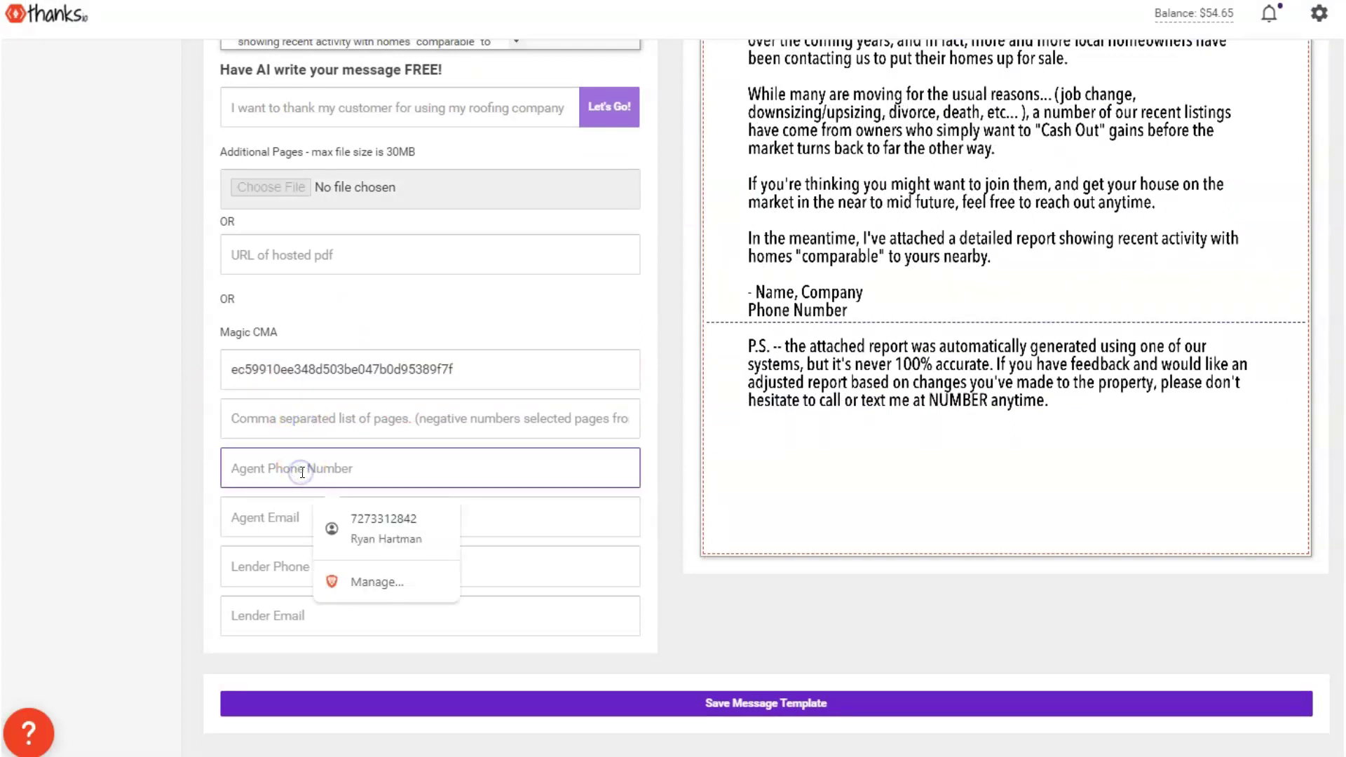
{"action": "left_click", "coordinate": [380, 518]}
{"action": "left_click", "coordinate": [311, 522]}
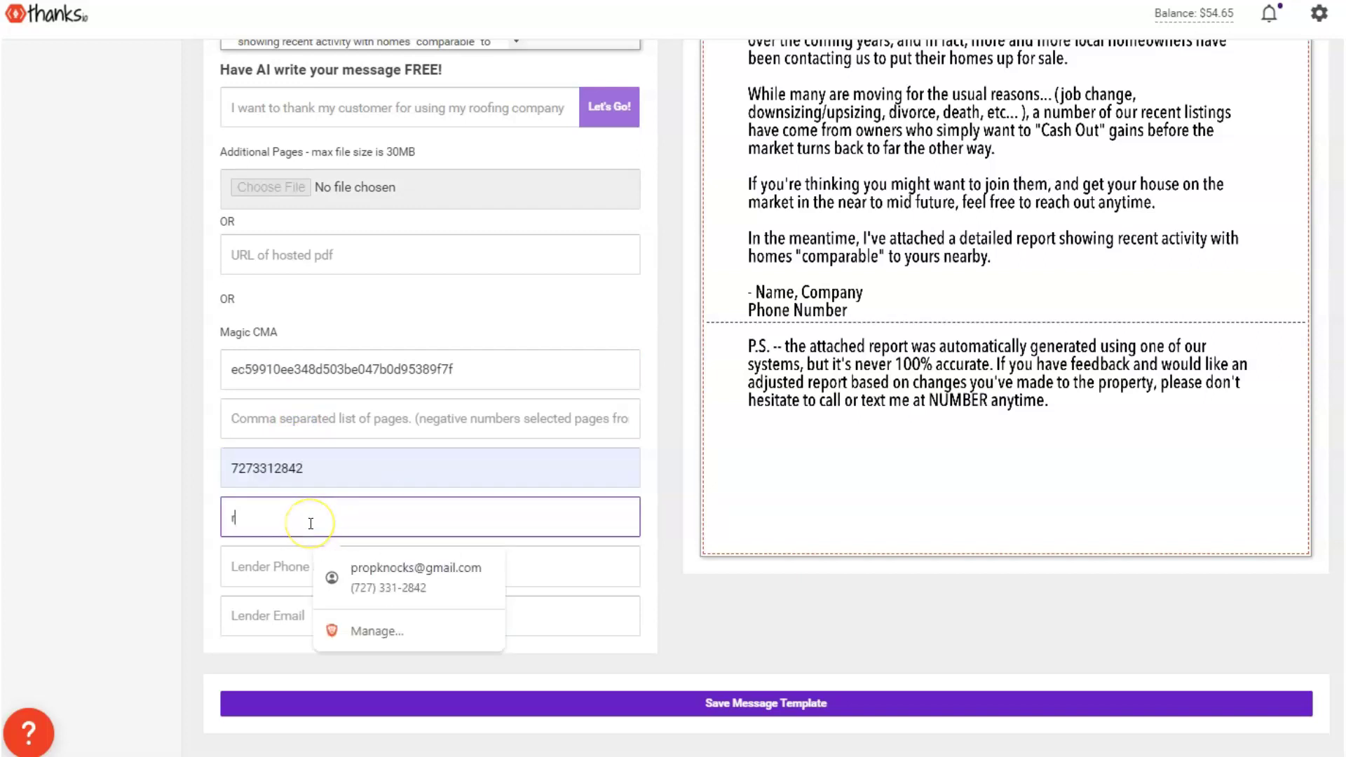
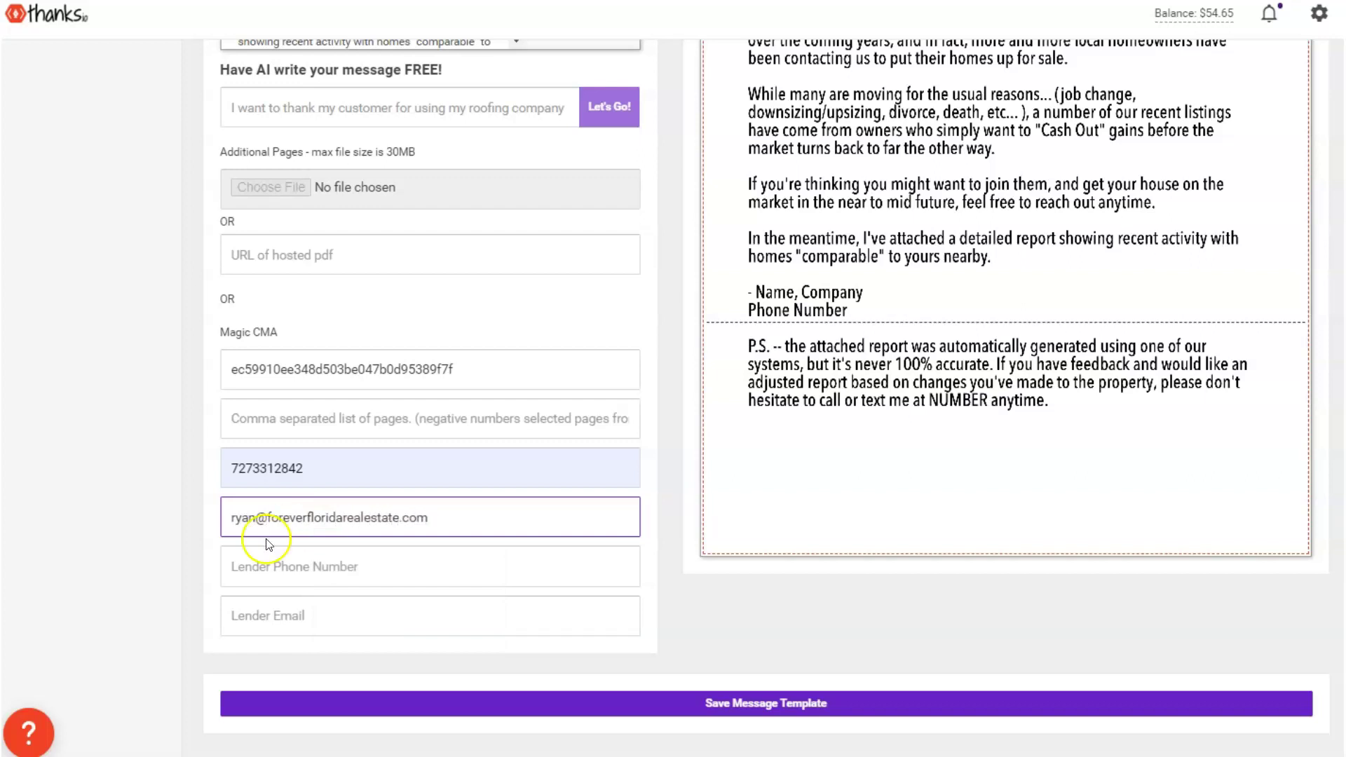
{"action": "left_click", "coordinate": [296, 569]}
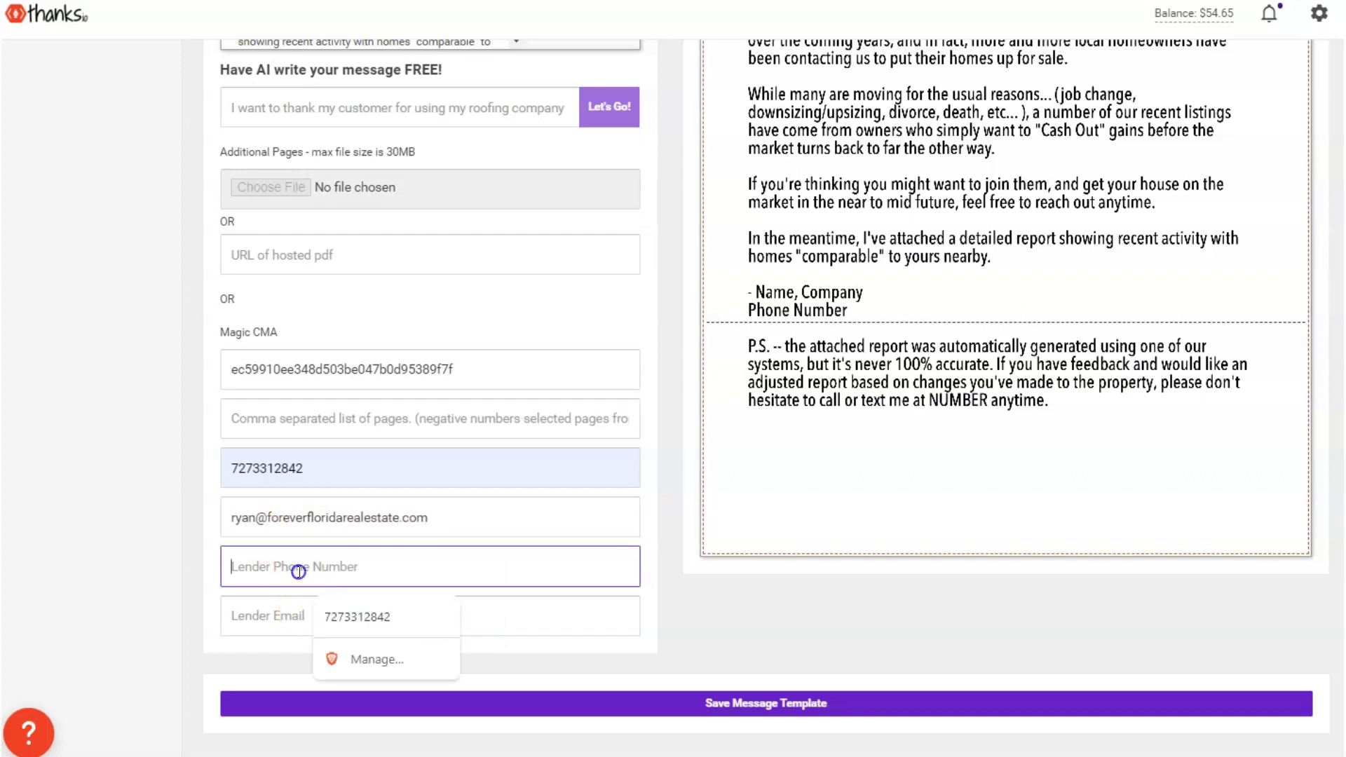
{"action": "left_click", "coordinate": [285, 605]}
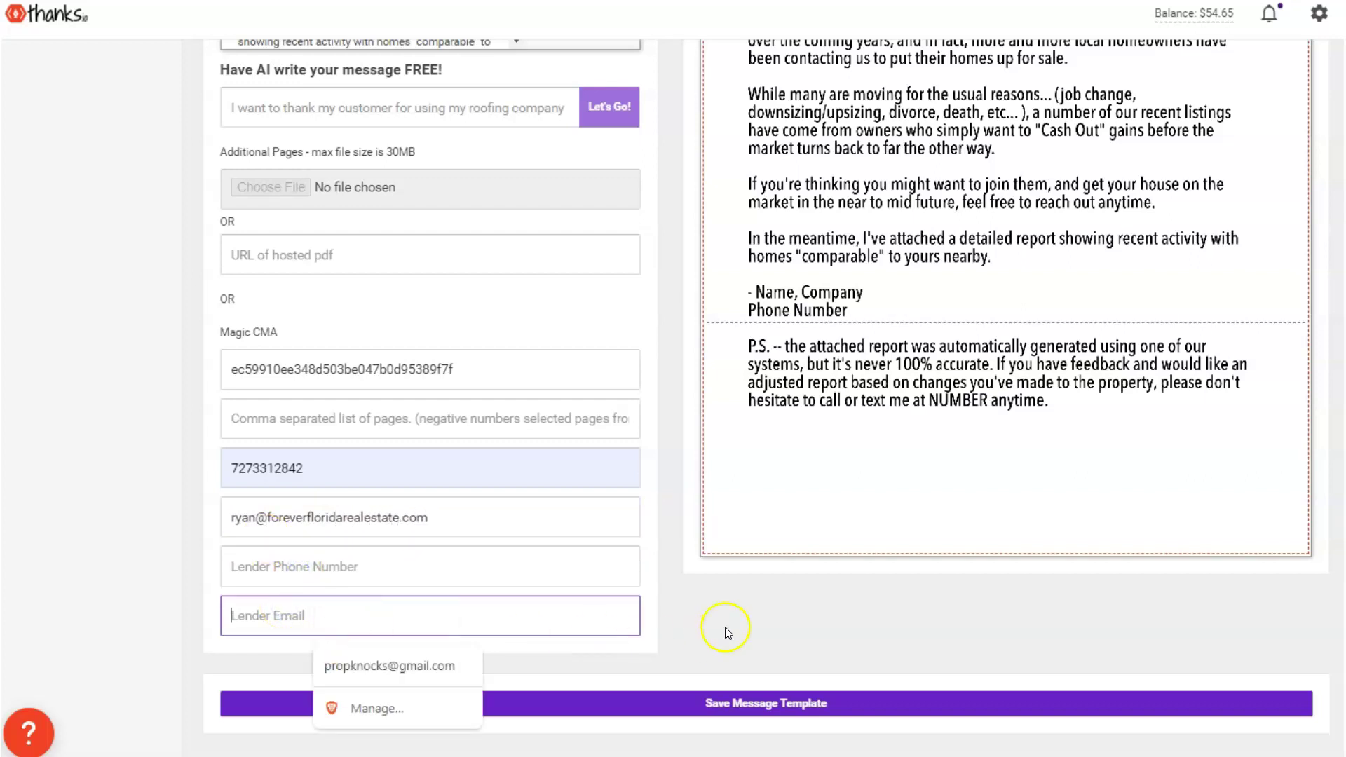
{"action": "left_click", "coordinate": [782, 608]}
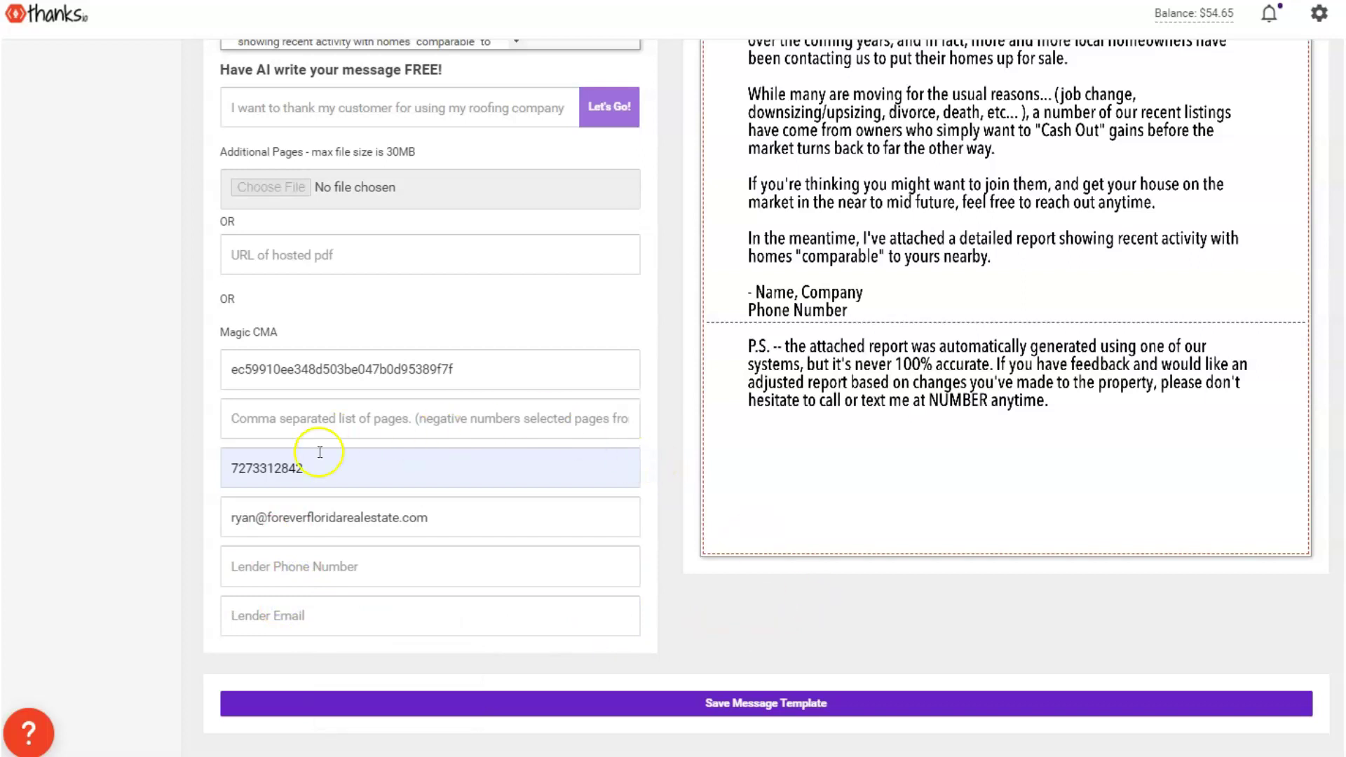
{"action": "left_click", "coordinate": [280, 428]}
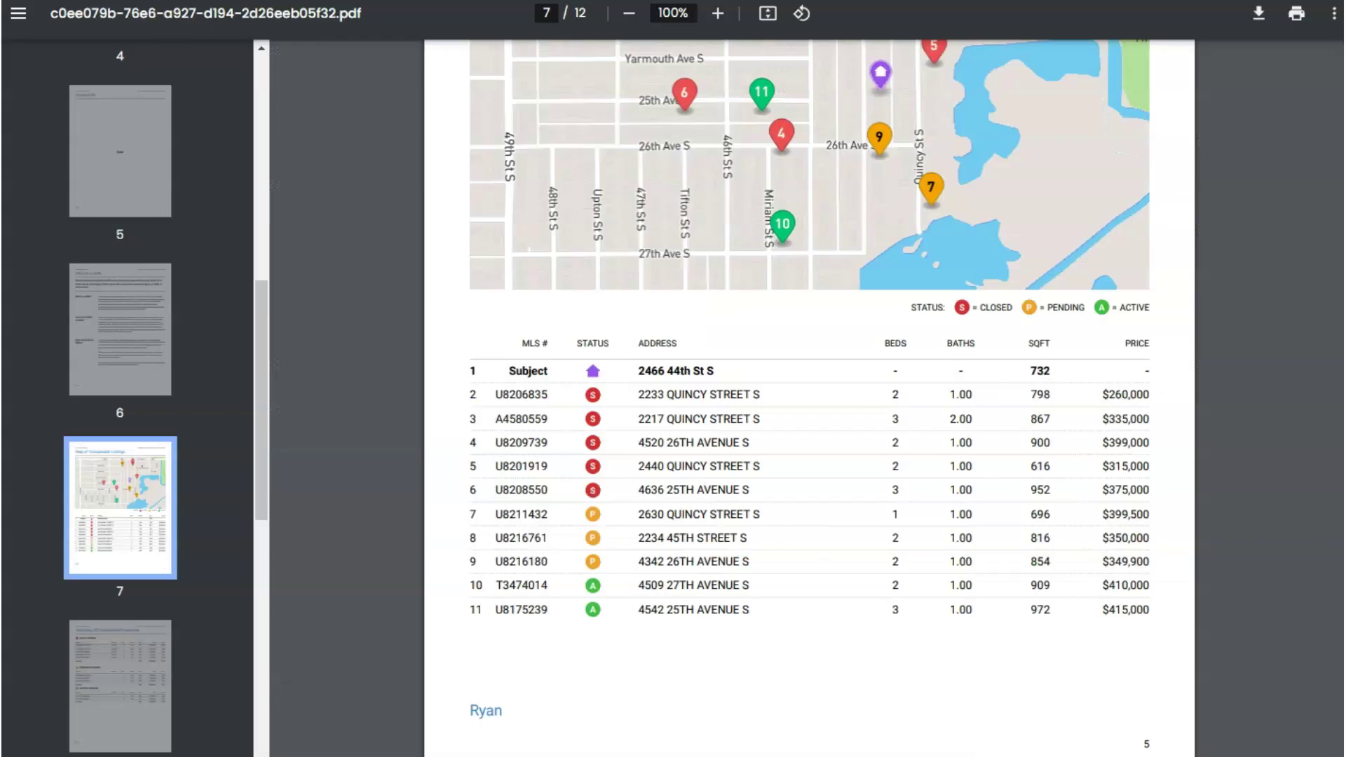
Scroll the CMA report and flip between the page 7 comparables map and page 8 summary
{"action": "scroll", "coordinate": [654, 368], "scroll_direction": "up", "scroll_amount": 2}
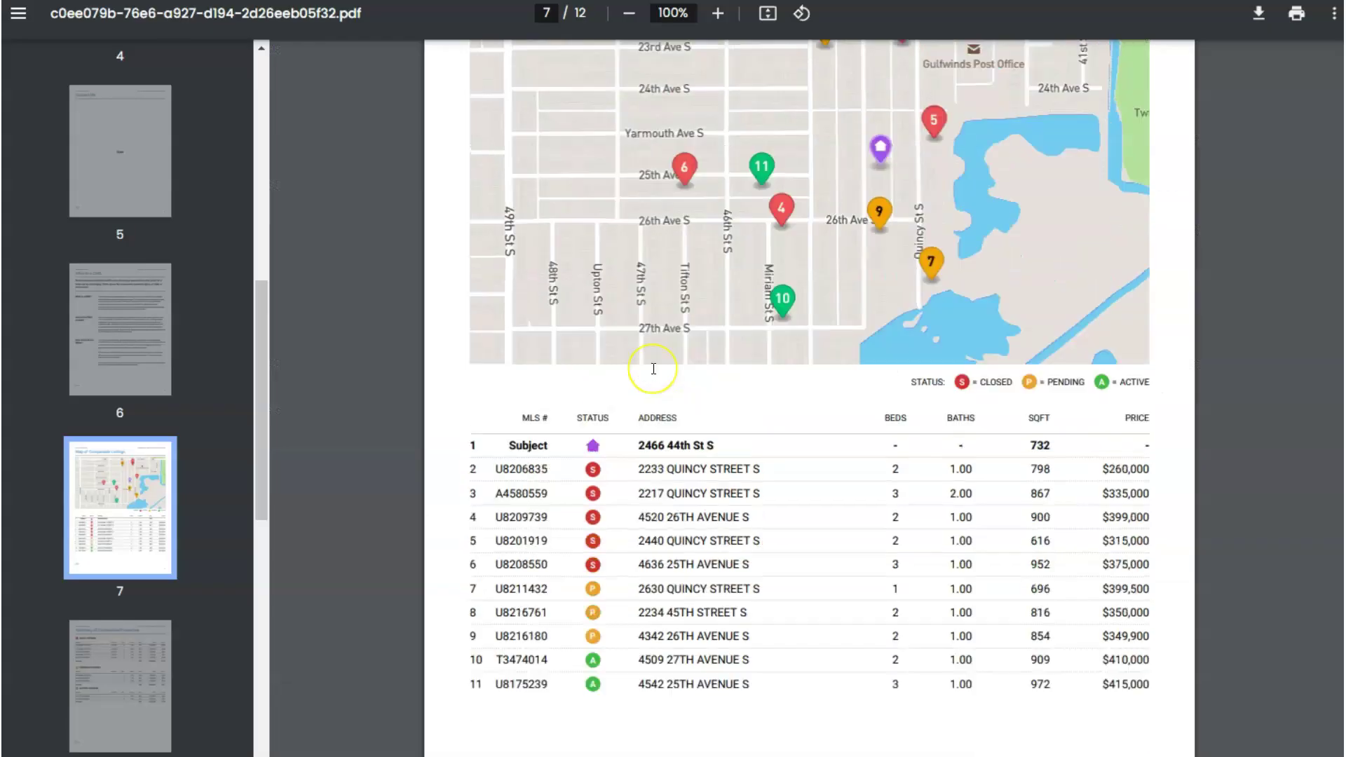
{"action": "scroll", "coordinate": [653, 368], "scroll_direction": "up", "scroll_amount": 10}
{"action": "scroll", "coordinate": [653, 368], "scroll_direction": "down", "scroll_amount": 9}
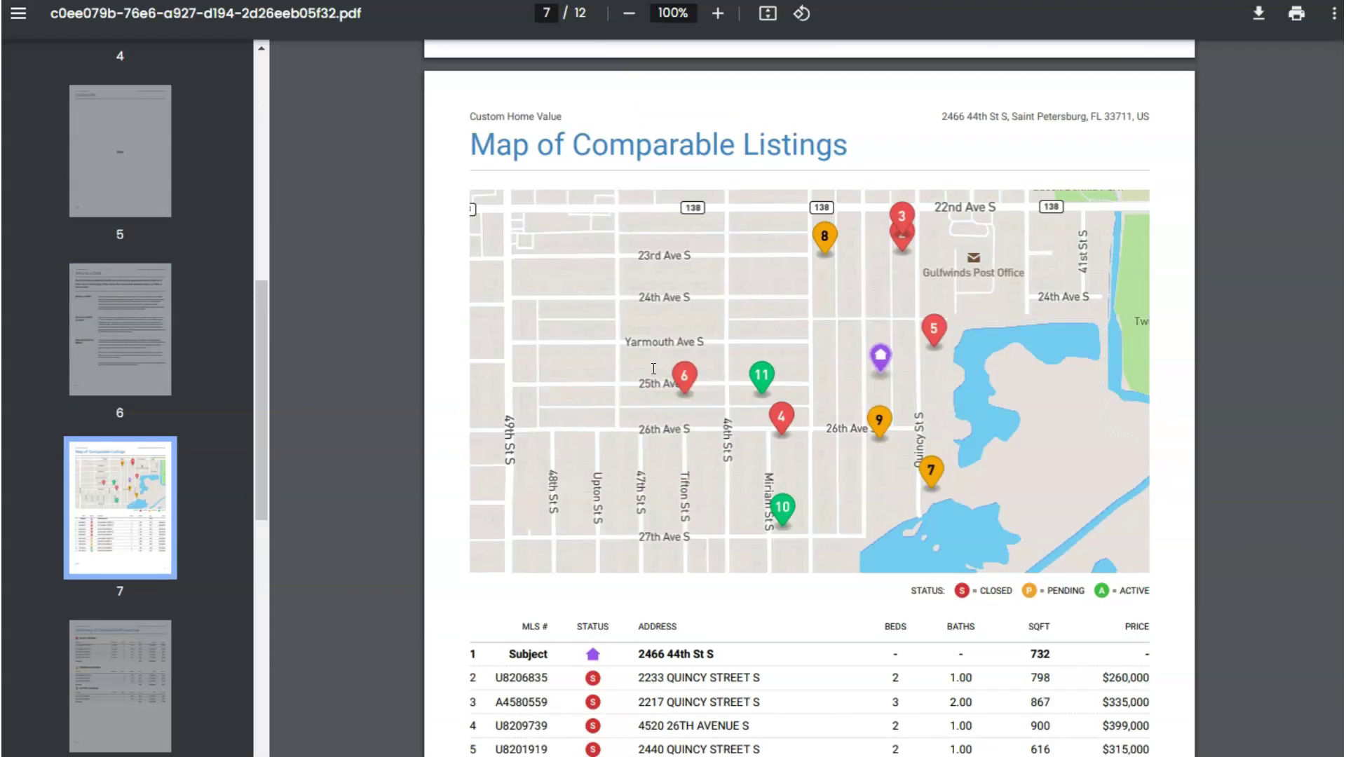
{"action": "scroll", "coordinate": [631, 413], "scroll_direction": "down", "scroll_amount": 9}
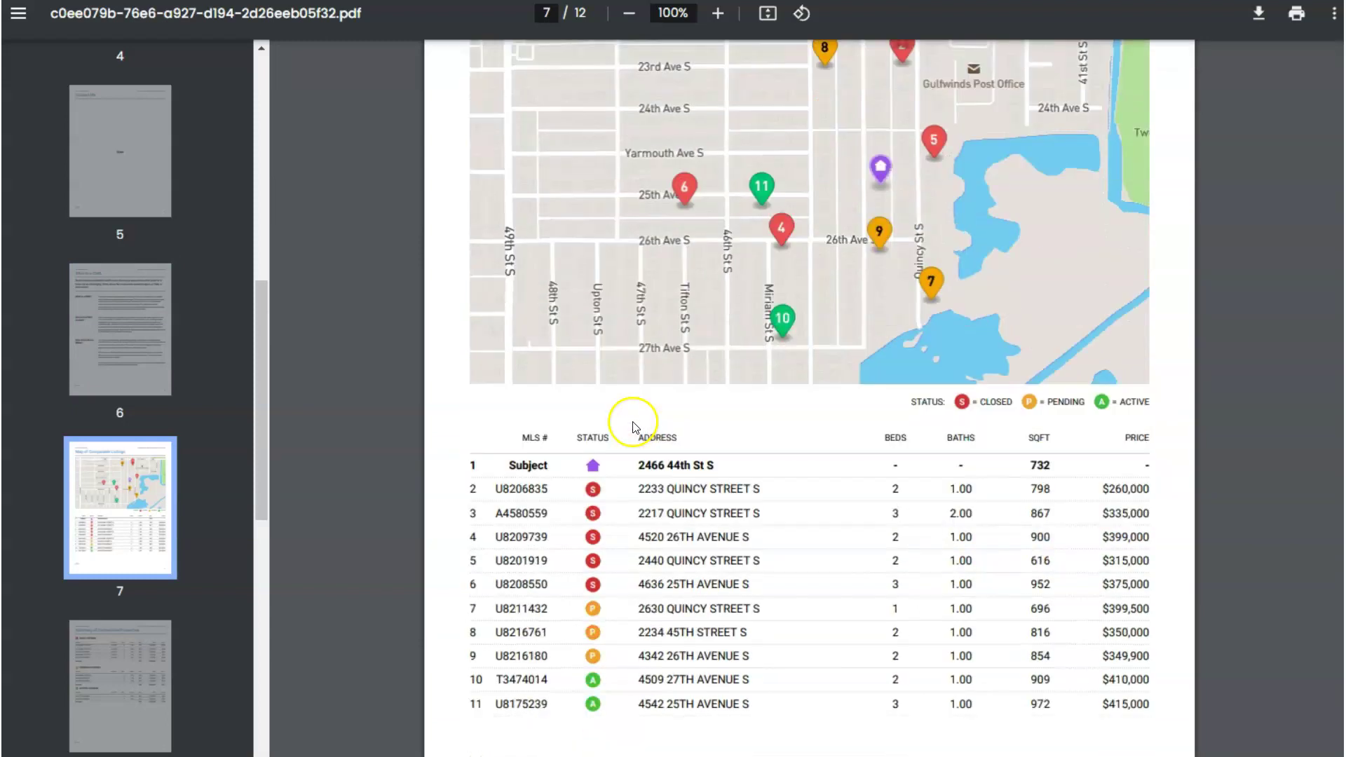
{"action": "scroll", "coordinate": [637, 428], "scroll_direction": "up", "scroll_amount": 7}
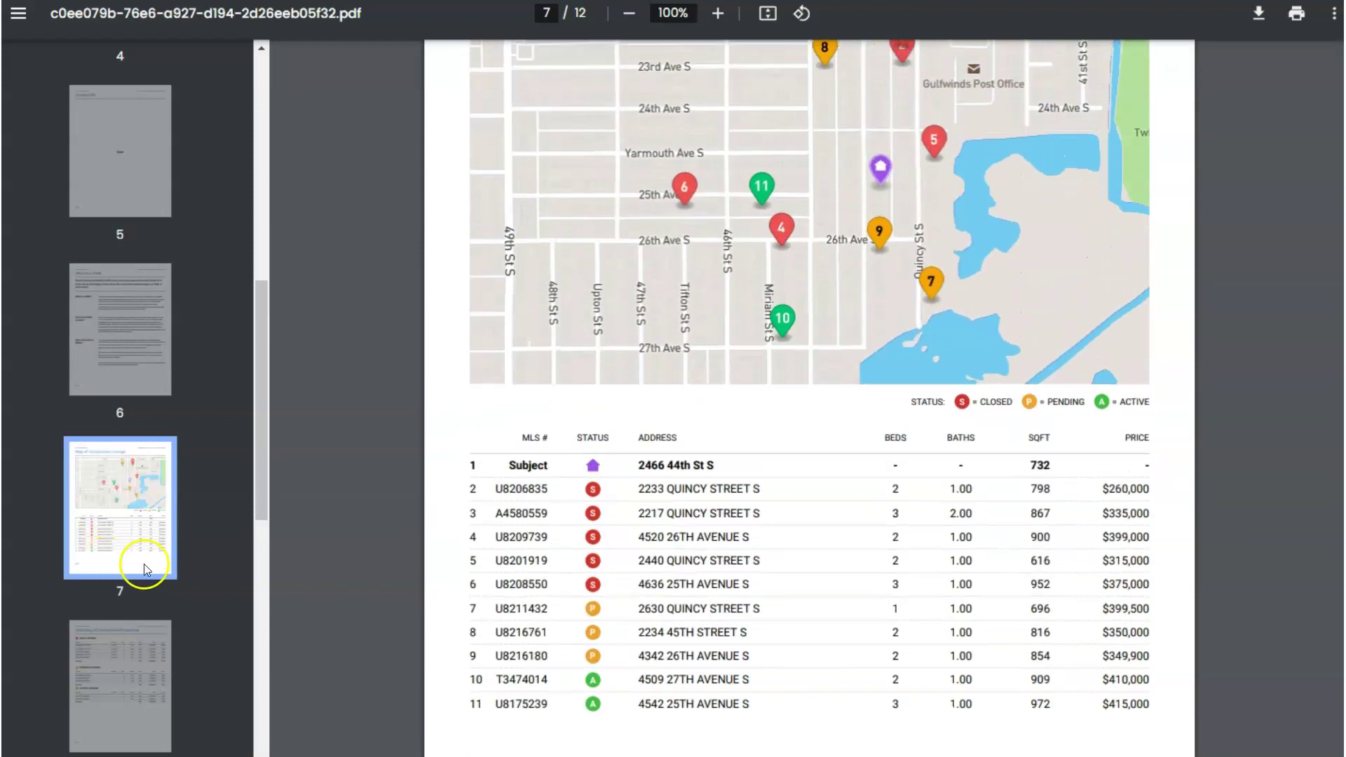
{"action": "scroll", "coordinate": [145, 564], "scroll_direction": "down", "scroll_amount": 3}
{"action": "left_click", "coordinate": [129, 443]}
{"action": "left_click", "coordinate": [112, 280]}
{"action": "left_click", "coordinate": [150, 351]}
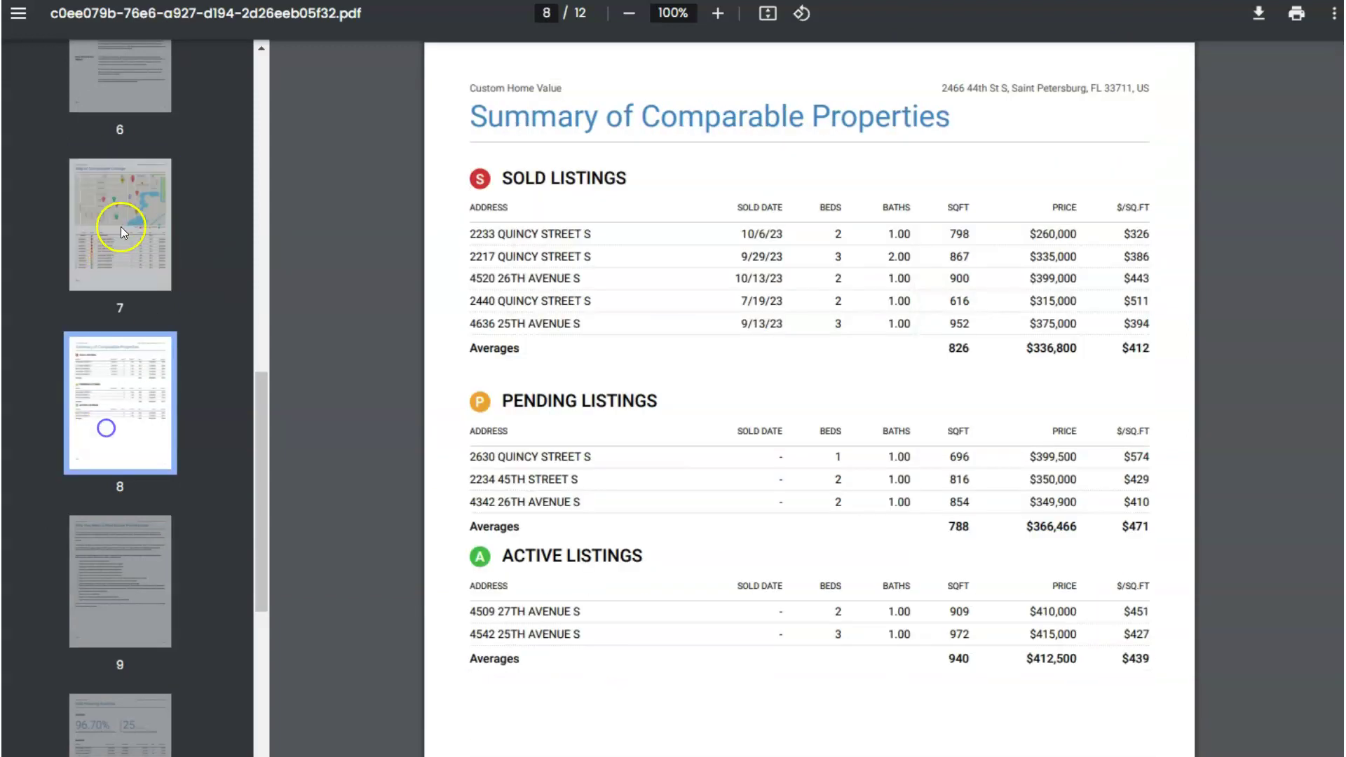
{"action": "left_click", "coordinate": [120, 226]}
{"action": "scroll", "coordinate": [386, 422], "scroll_direction": "up", "scroll_amount": 15}
{"action": "scroll", "coordinate": [383, 414], "scroll_direction": "up", "scroll_amount": 16}
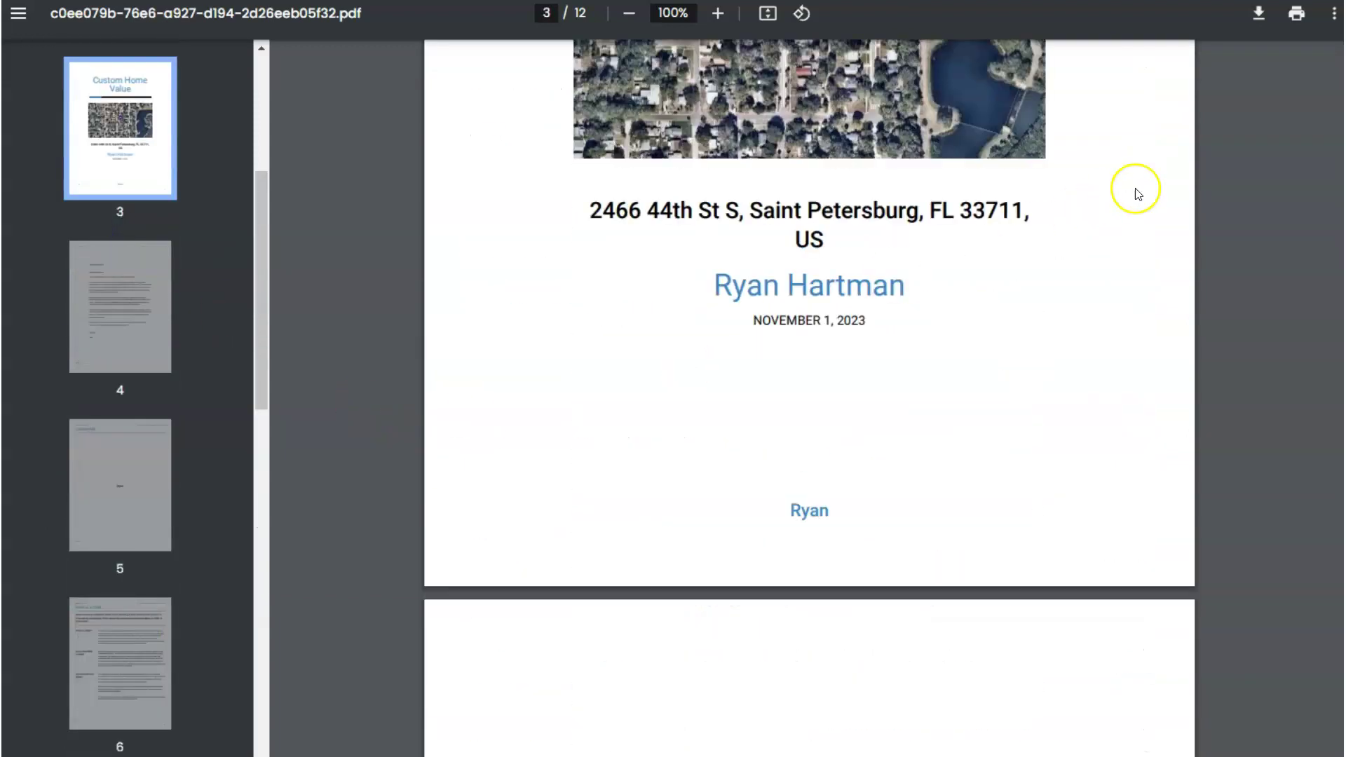
{"action": "scroll", "coordinate": [1324, 437], "scroll_direction": "down", "scroll_amount": 20}
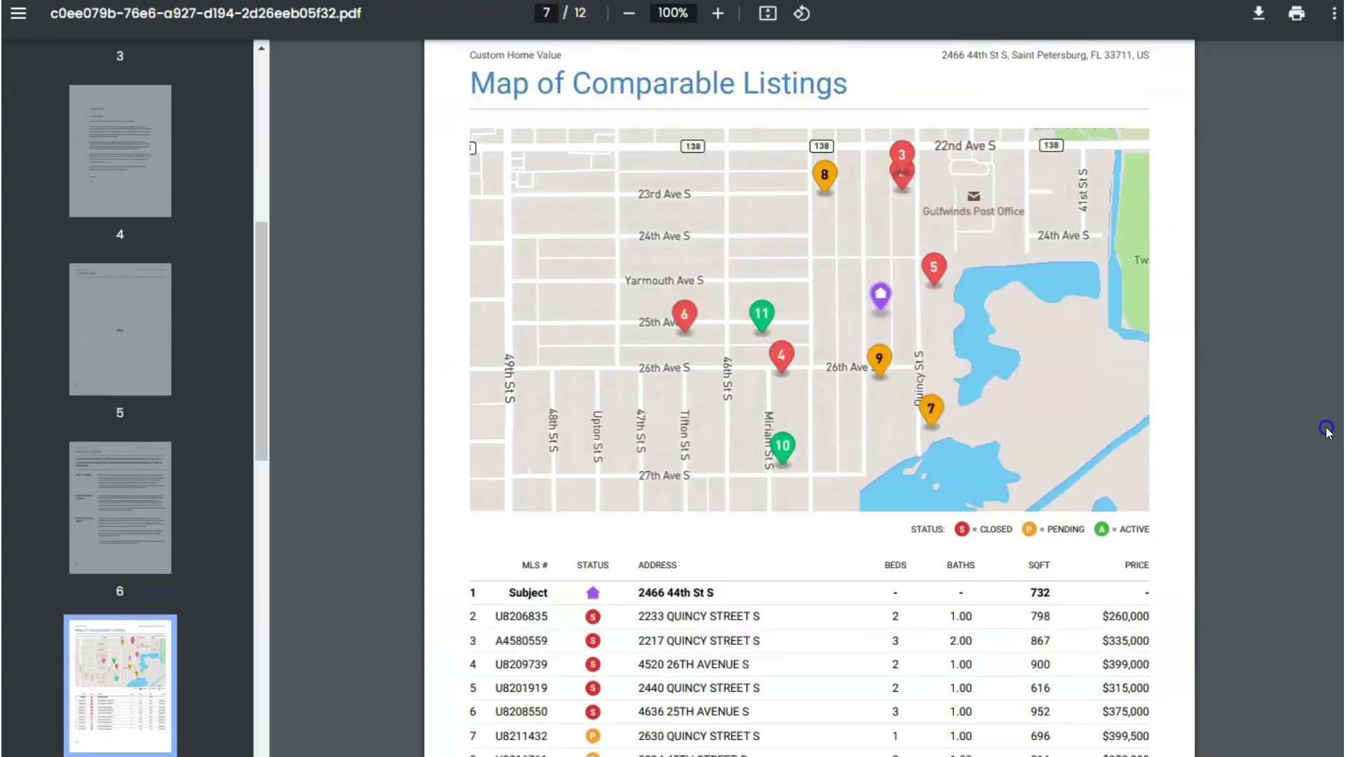
{"action": "scroll", "coordinate": [1325, 438], "scroll_direction": "down", "scroll_amount": 1}
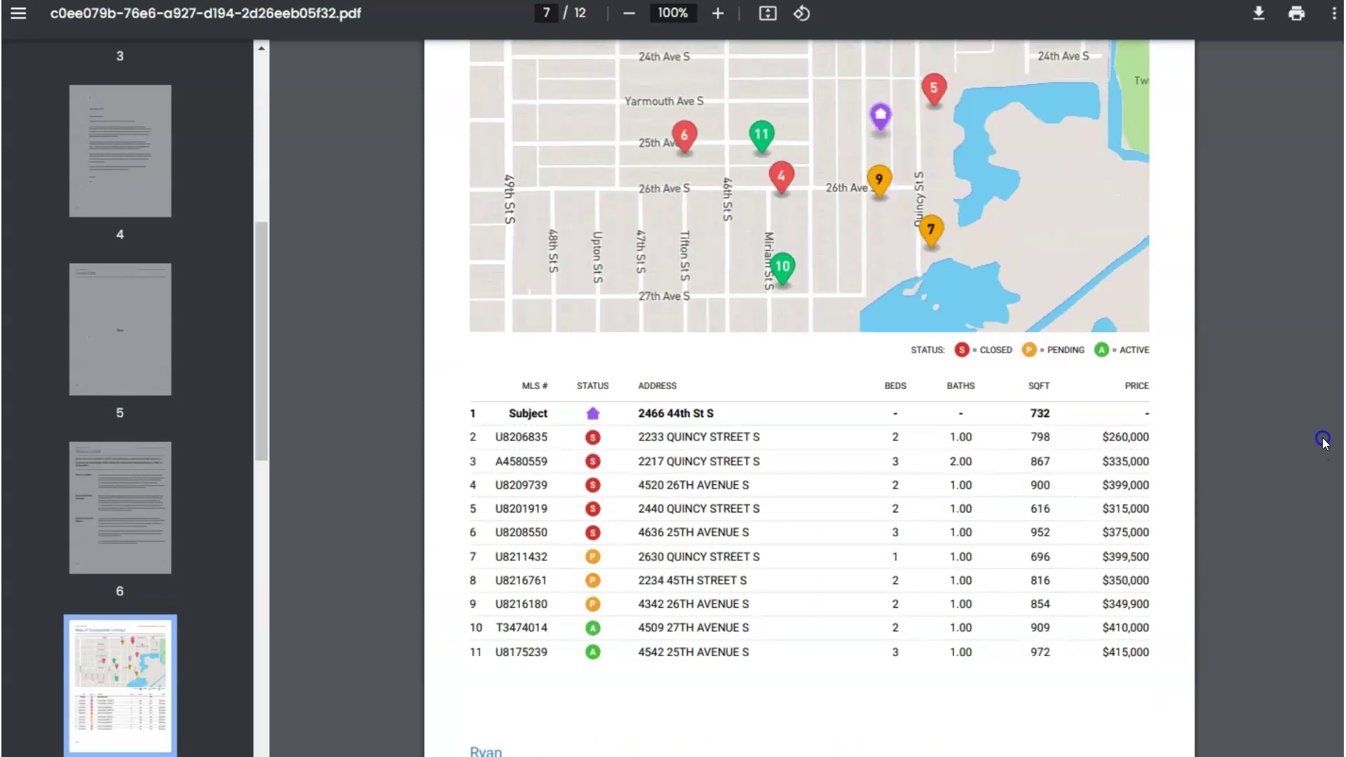
Step through pages 6, 7 and 8, finishing on the Summary of Comparable Properties
{"action": "left_click", "coordinate": [115, 501]}
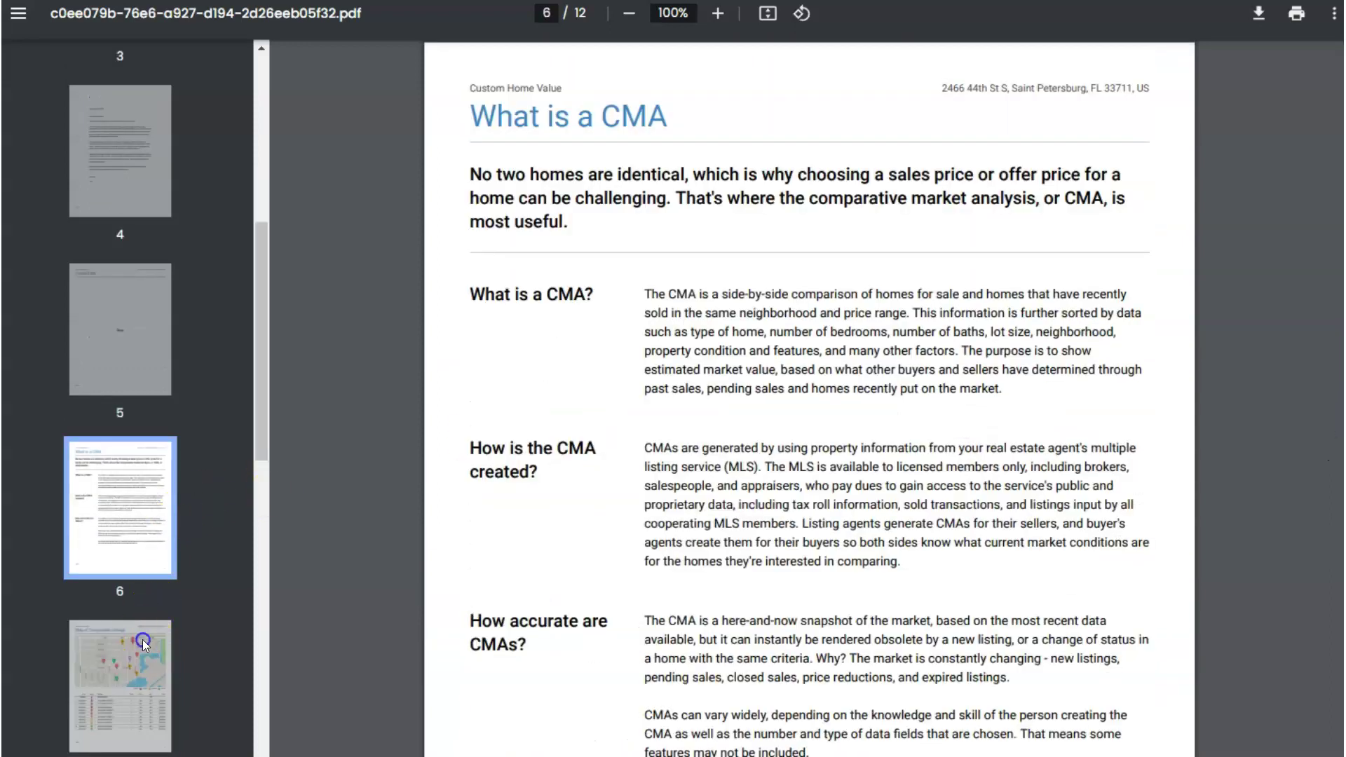
{"action": "left_click", "coordinate": [141, 639]}
{"action": "left_click", "coordinate": [132, 571]}
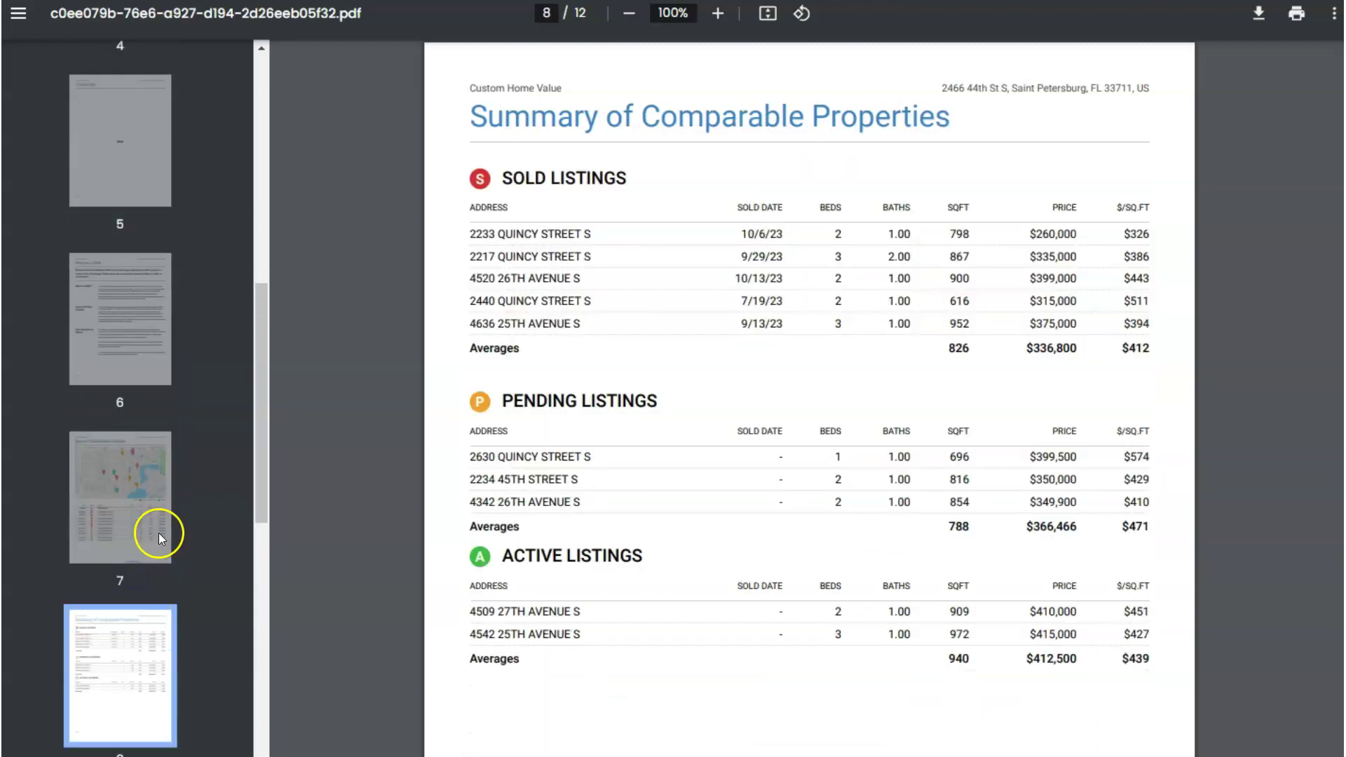
{"action": "scroll", "coordinate": [158, 527], "scroll_direction": "up", "scroll_amount": 2}
{"action": "left_click", "coordinate": [144, 476]}
{"action": "scroll", "coordinate": [145, 503], "scroll_direction": "down", "scroll_amount": 2}
{"action": "left_click", "coordinate": [113, 354]}
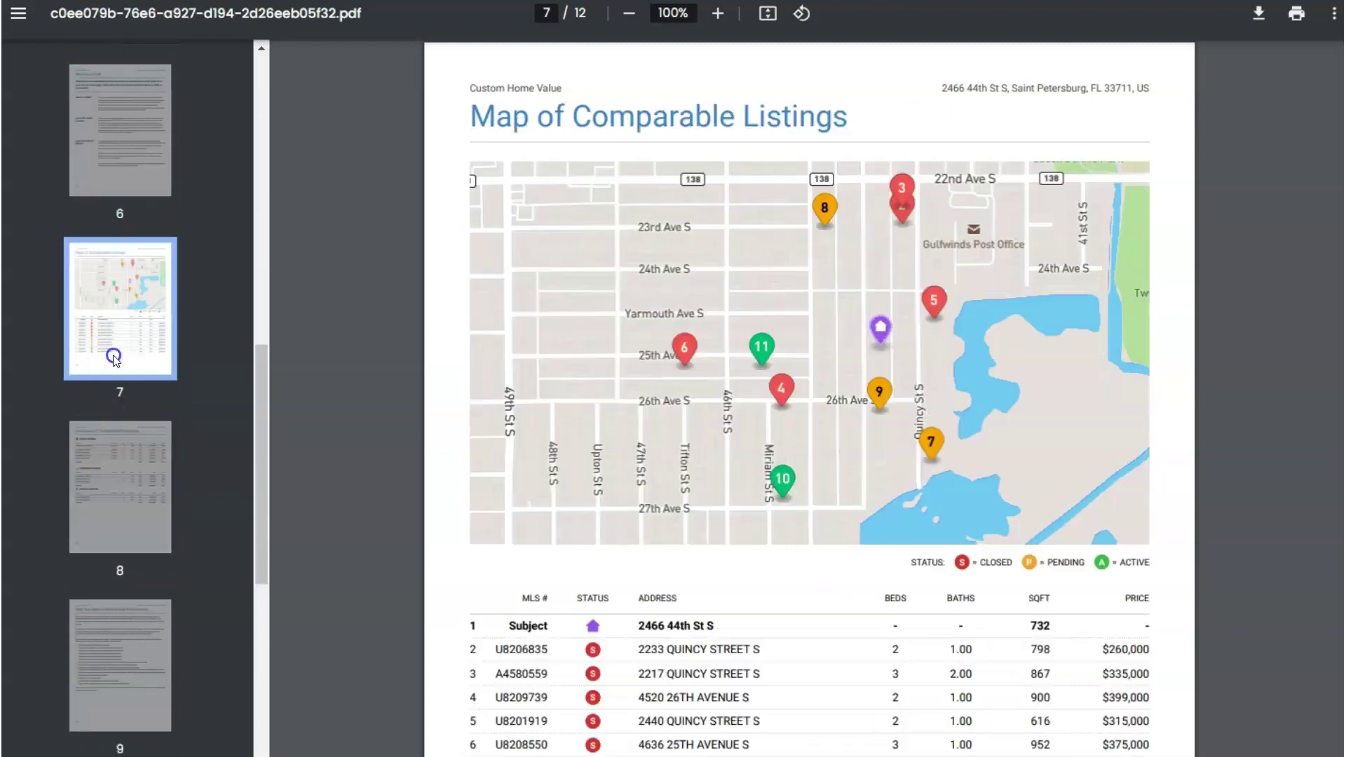
{"action": "left_click", "coordinate": [108, 487]}
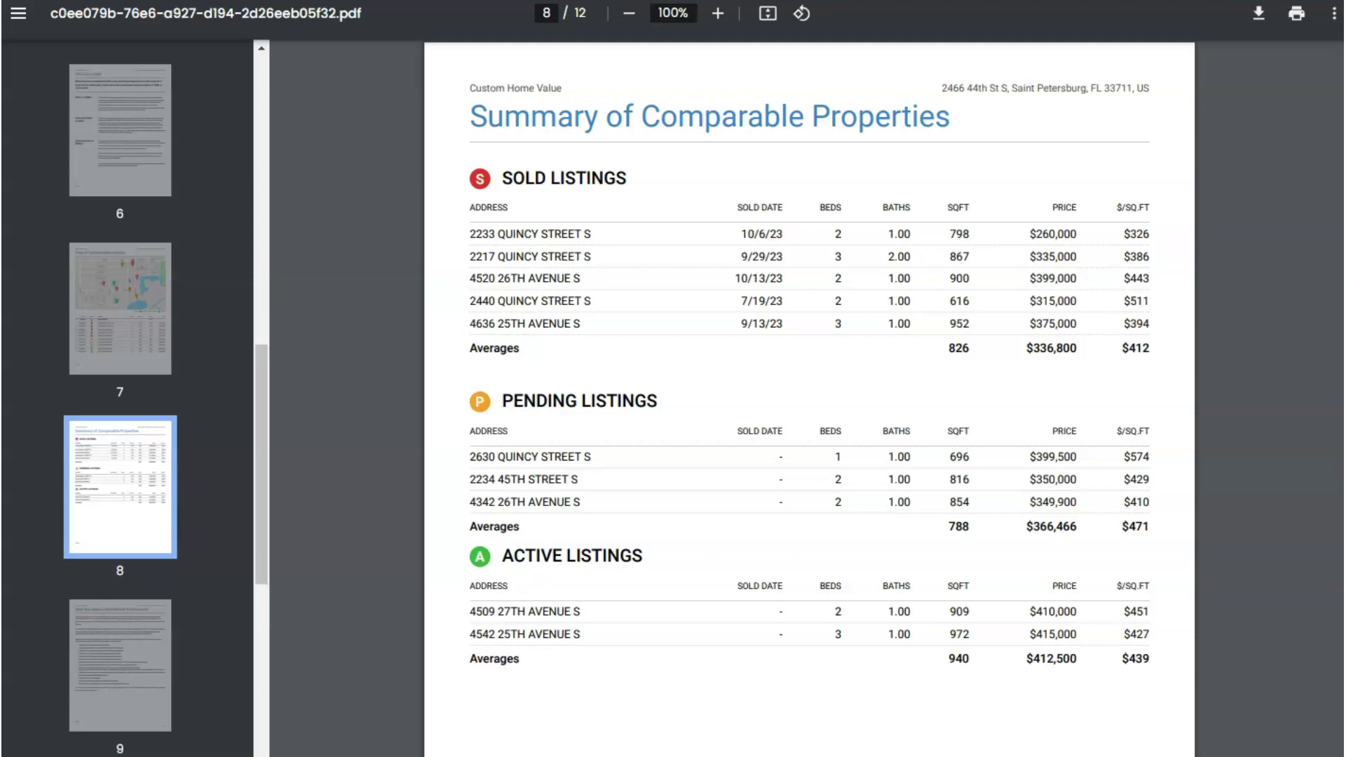
{"action": "scroll", "coordinate": [1331, 676], "scroll_direction": "down", "scroll_amount": 20}
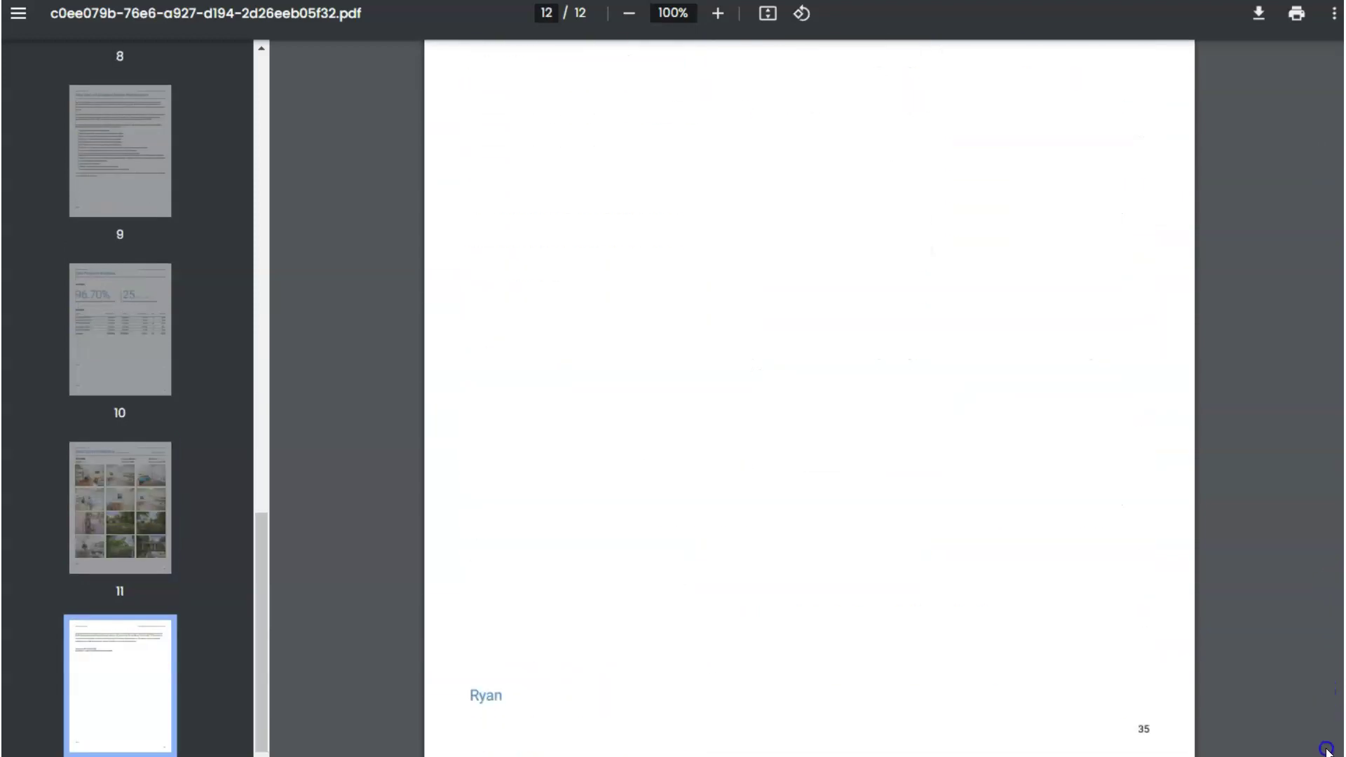
{"action": "left_click_drag", "start_coordinate": [1327, 749], "coordinate": [1333, 626]}
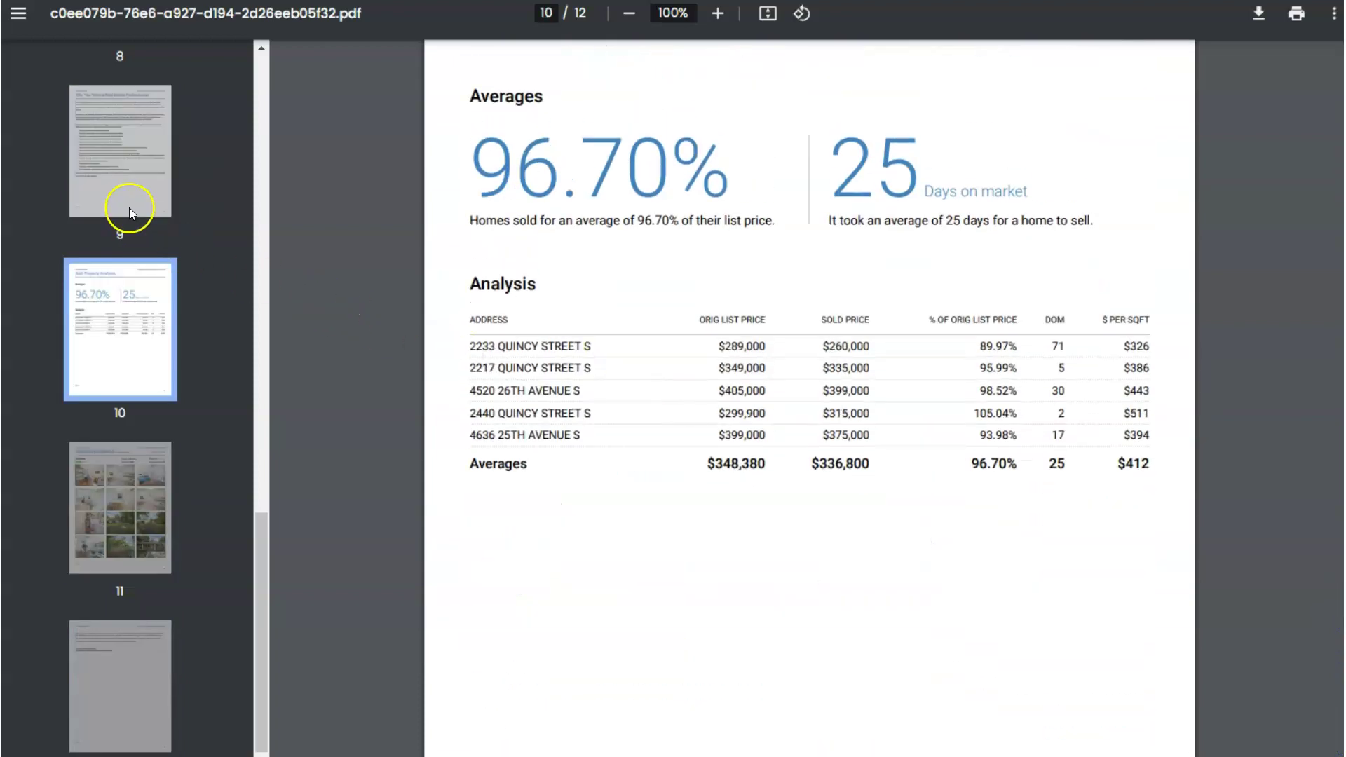
{"action": "scroll", "coordinate": [142, 208], "scroll_direction": "up", "scroll_amount": 4}
{"action": "scroll", "coordinate": [142, 207], "scroll_direction": "up", "scroll_amount": 2}
{"action": "left_click", "coordinate": [133, 343]}
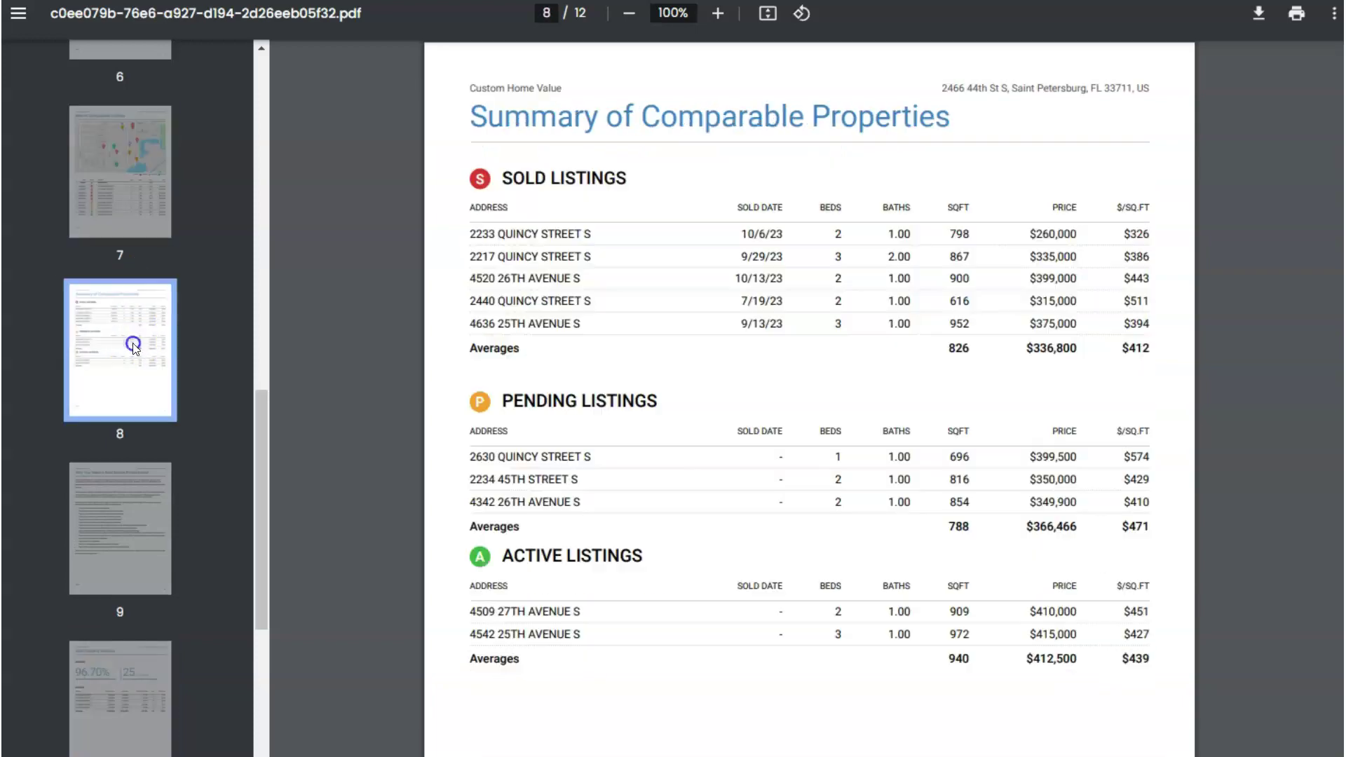
Back in Thanks.io, enter 7,8,-3 in the Magic CMA pages field
{"action": "key", "text": "ctrl+w"}
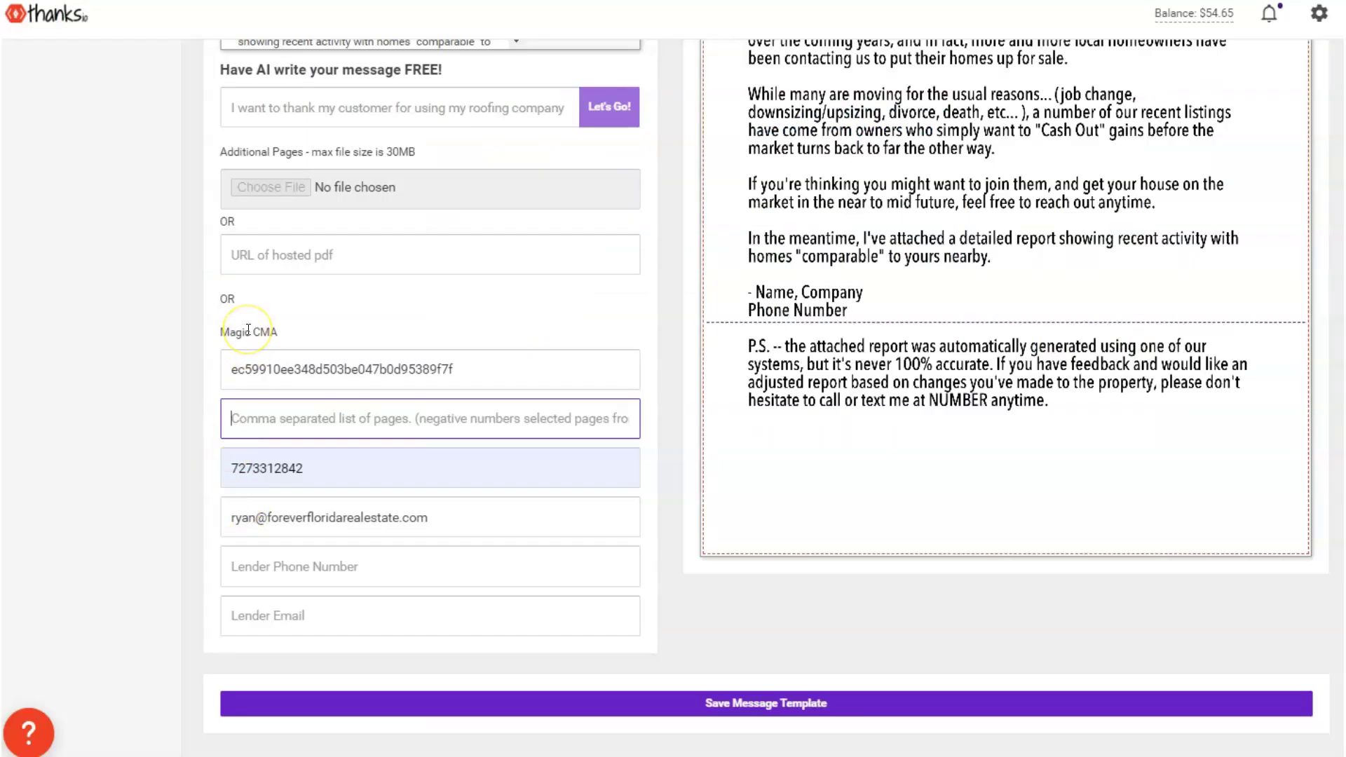
{"action": "type", "text": "7,8"}
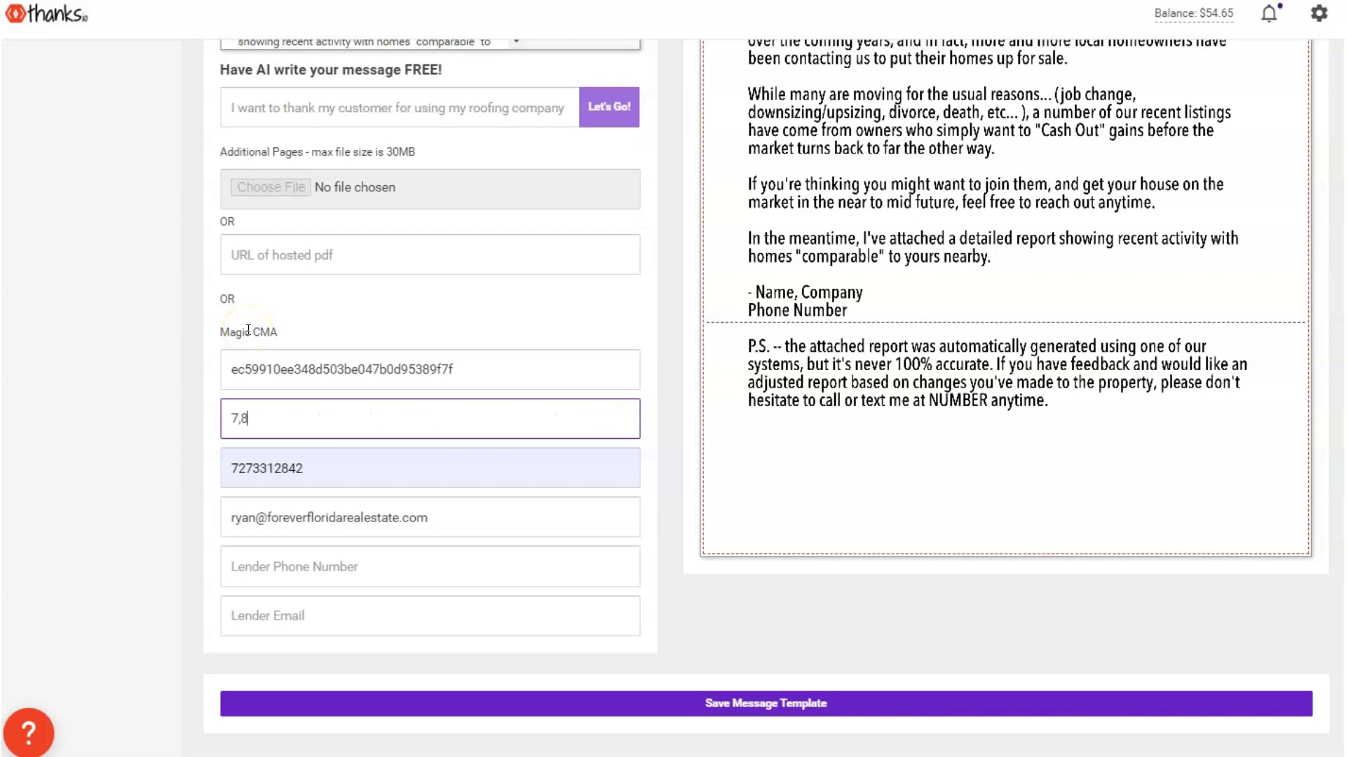
{"action": "type", "text": ",-3"}
{"action": "left_click_drag", "start_coordinate": [259, 423], "coordinate": [219, 422]}
{"action": "left_click", "coordinate": [265, 418]}
{"action": "double_click", "coordinate": [265, 418]}
{"action": "scroll", "coordinate": [921, 386], "scroll_direction": "up", "scroll_amount": 4}
{"action": "scroll", "coordinate": [911, 431], "scroll_direction": "down", "scroll_amount": 4}
Save the Windowless Letter message template and review its name
{"action": "left_click", "coordinate": [835, 260]}
{"action": "left_click", "coordinate": [668, 698]}
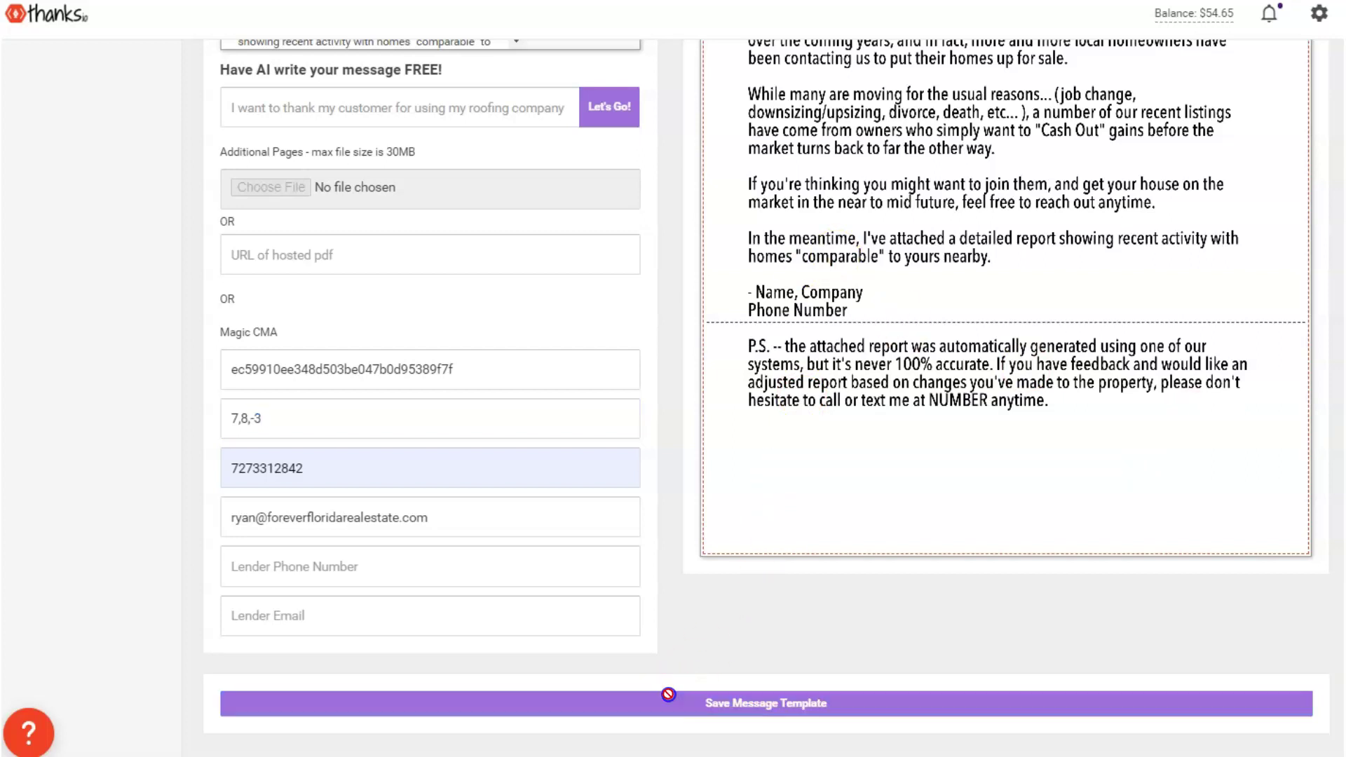
{"action": "scroll", "coordinate": [616, 486], "scroll_direction": "down", "scroll_amount": 6}
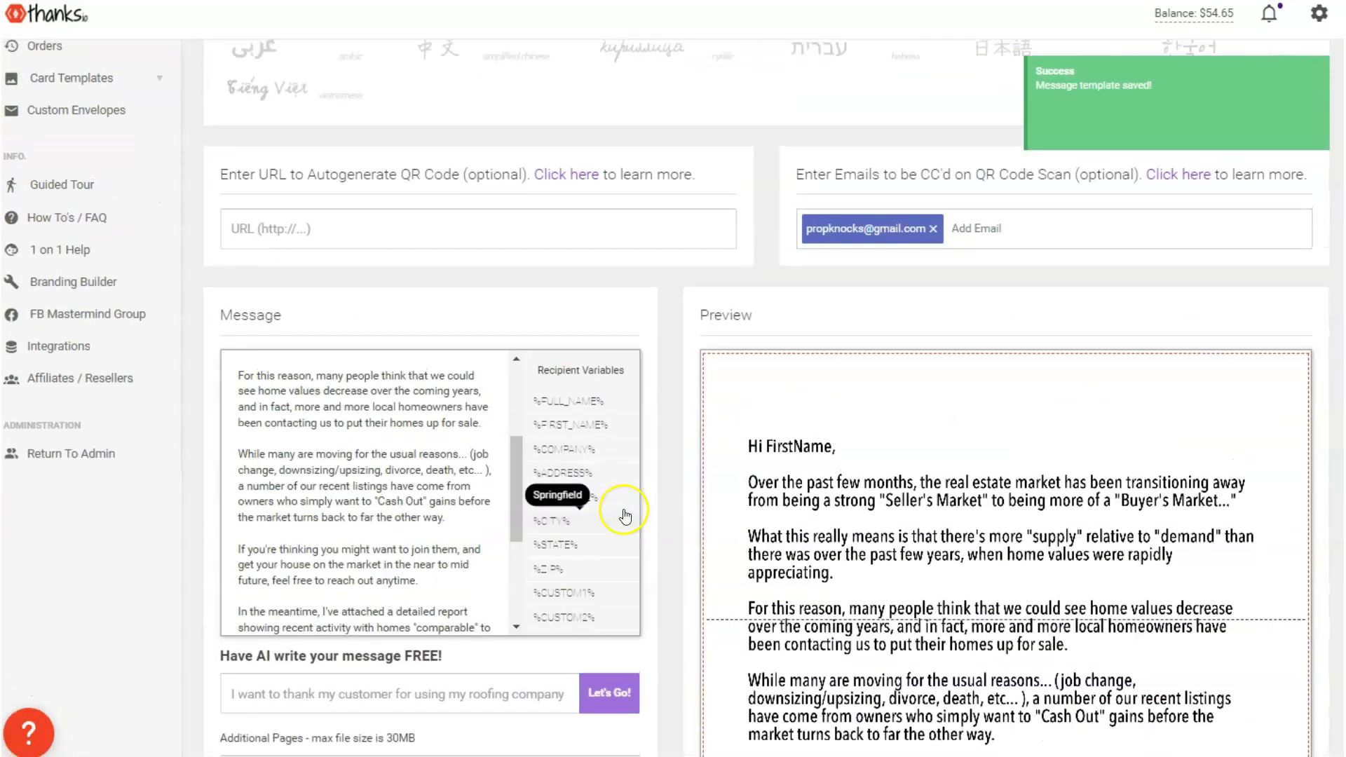
{"action": "scroll", "coordinate": [685, 382], "scroll_direction": "down", "scroll_amount": 15}
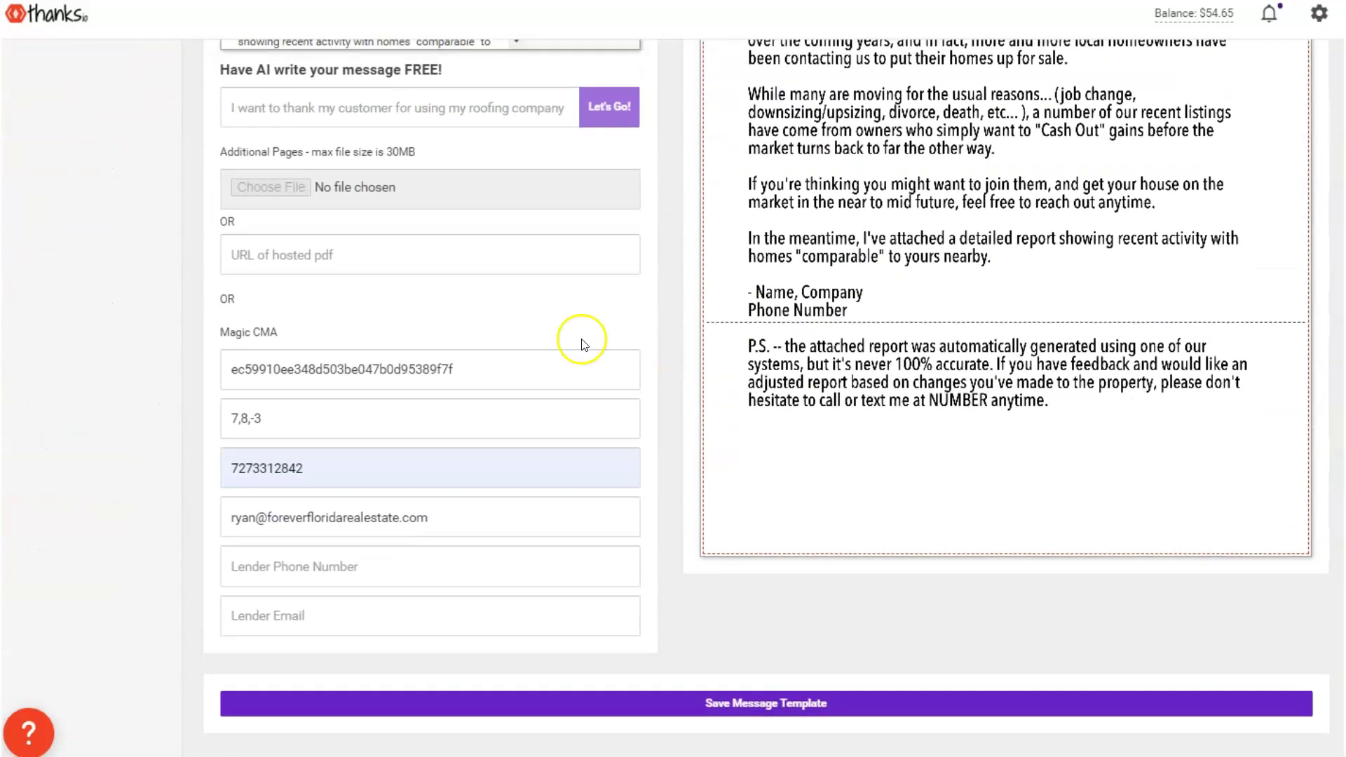
{"action": "scroll", "coordinate": [731, 559], "scroll_direction": "up", "scroll_amount": 15}
{"action": "triple_click", "coordinate": [811, 191]}
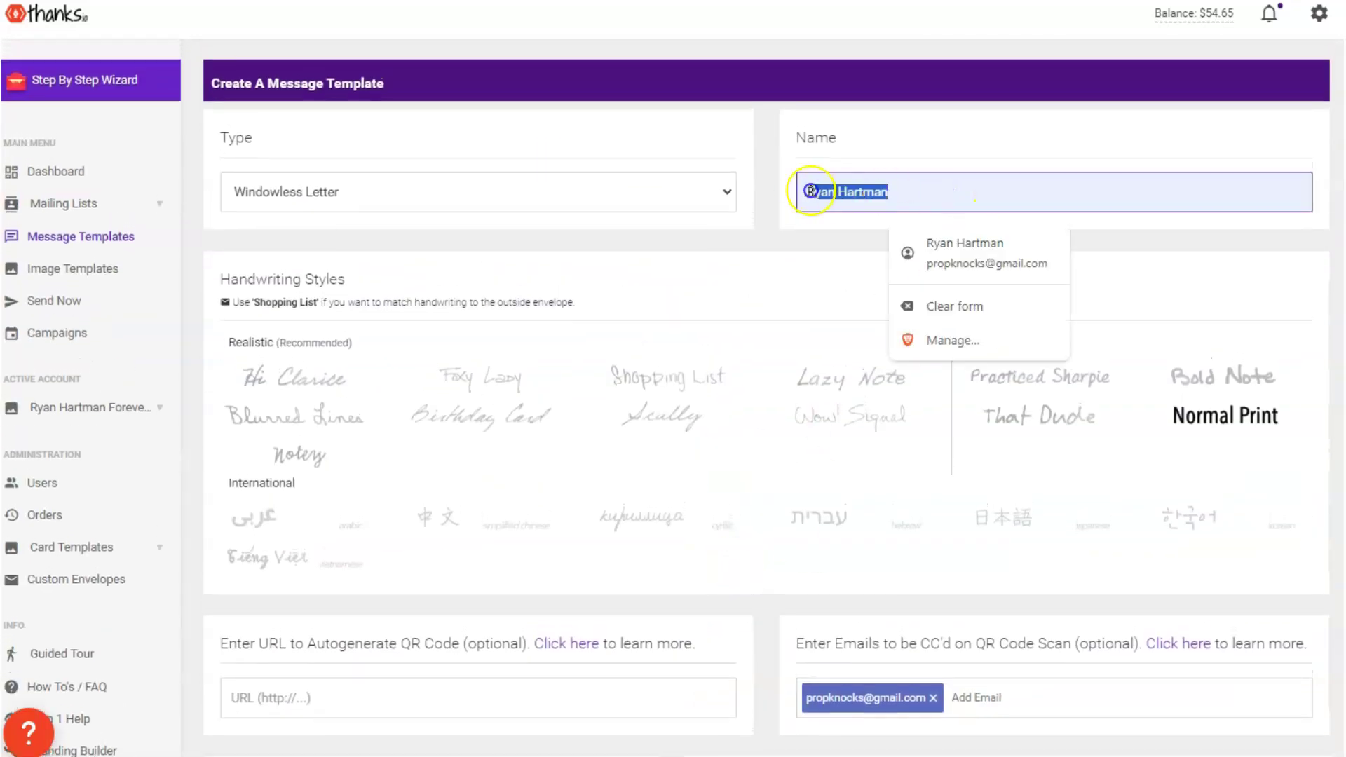
{"action": "scroll", "coordinate": [568, 411], "scroll_direction": "down", "scroll_amount": 15}
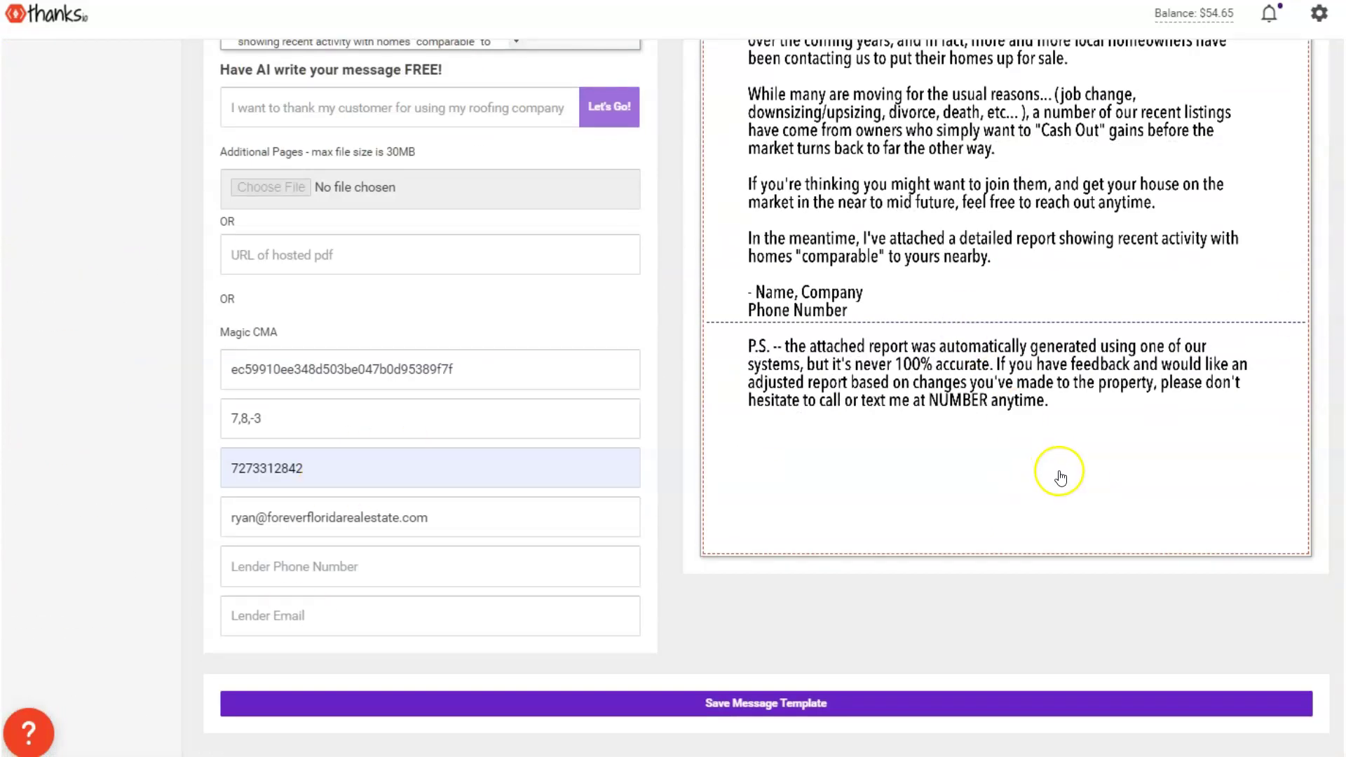
{"action": "scroll", "coordinate": [1062, 479], "scroll_direction": "up", "scroll_amount": 15}
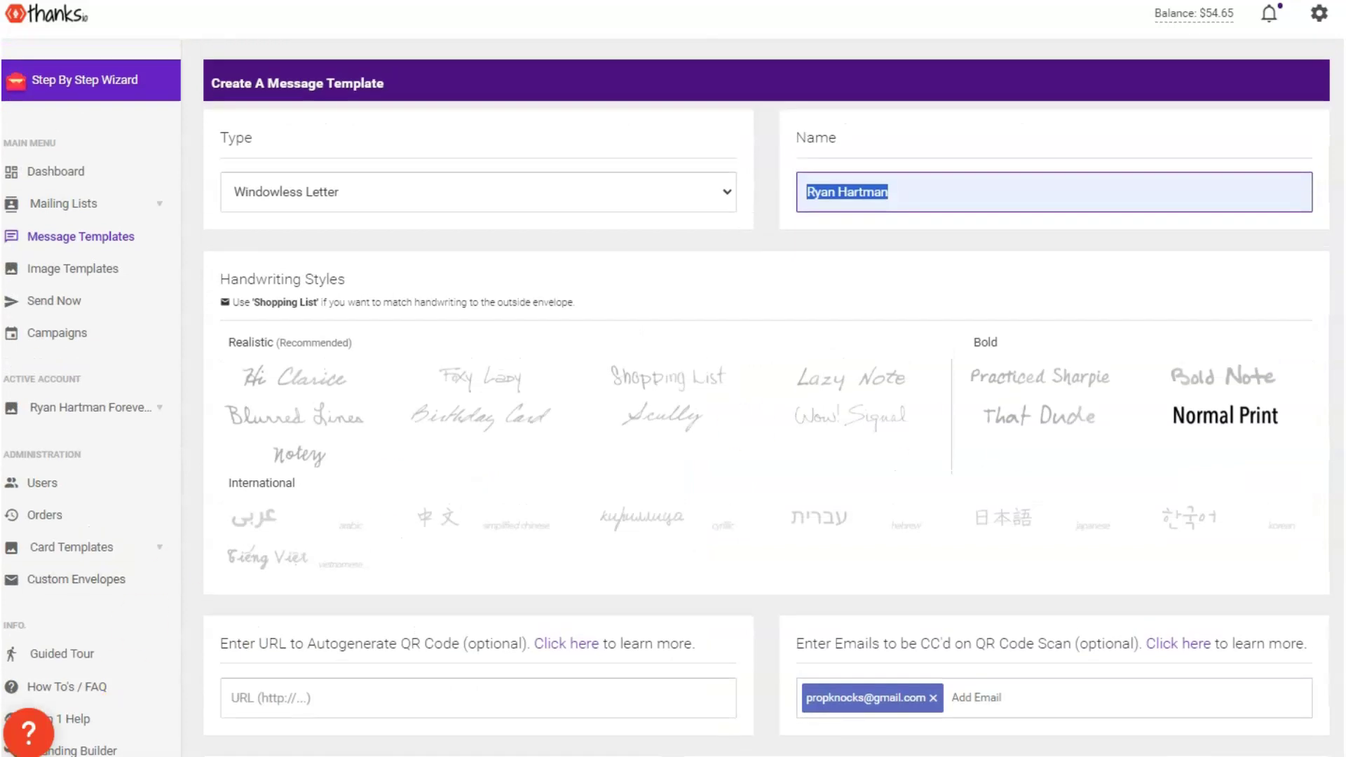
Open Campaigns from the left sidebar
{"action": "left_click", "coordinate": [105, 334]}
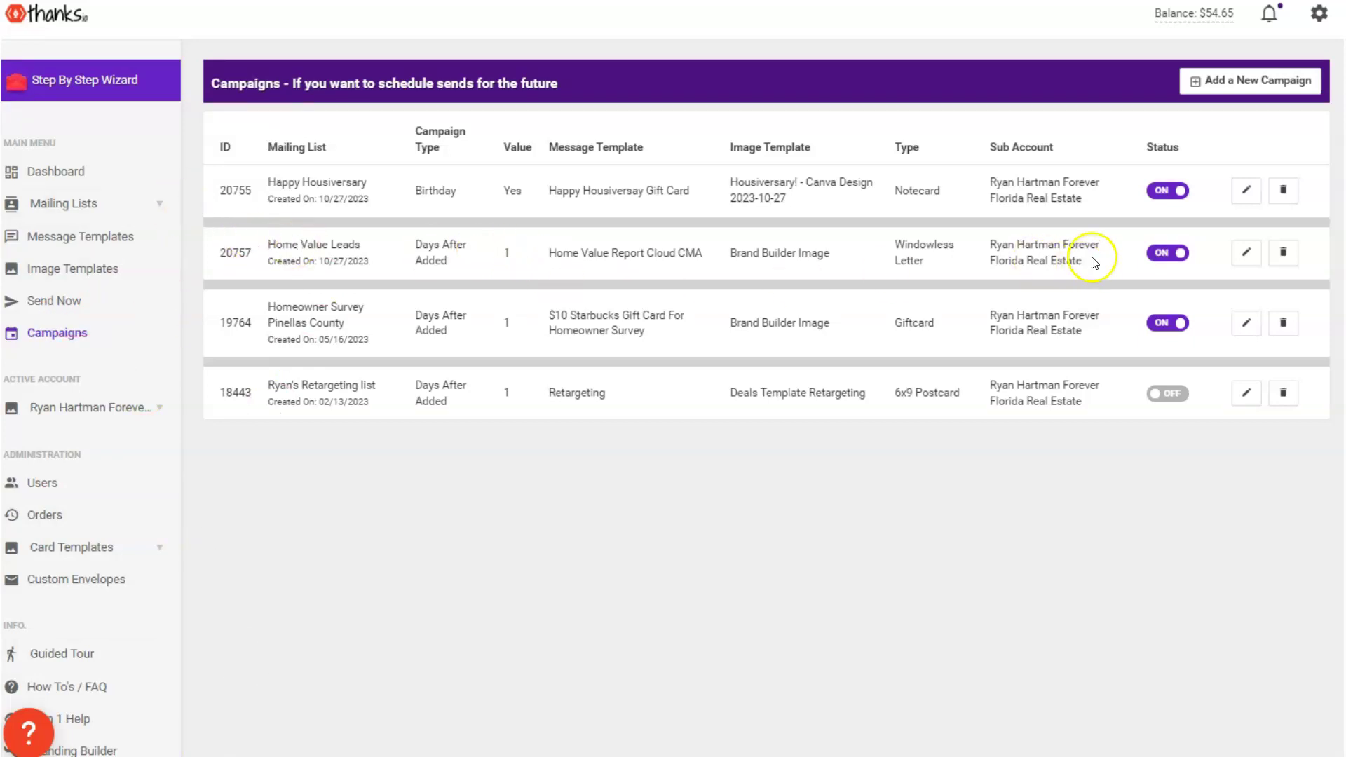
Edit the Home Value Leads campaign, keeping the Home Value Leads list and Brand Builder Image
{"action": "left_click", "coordinate": [1246, 252]}
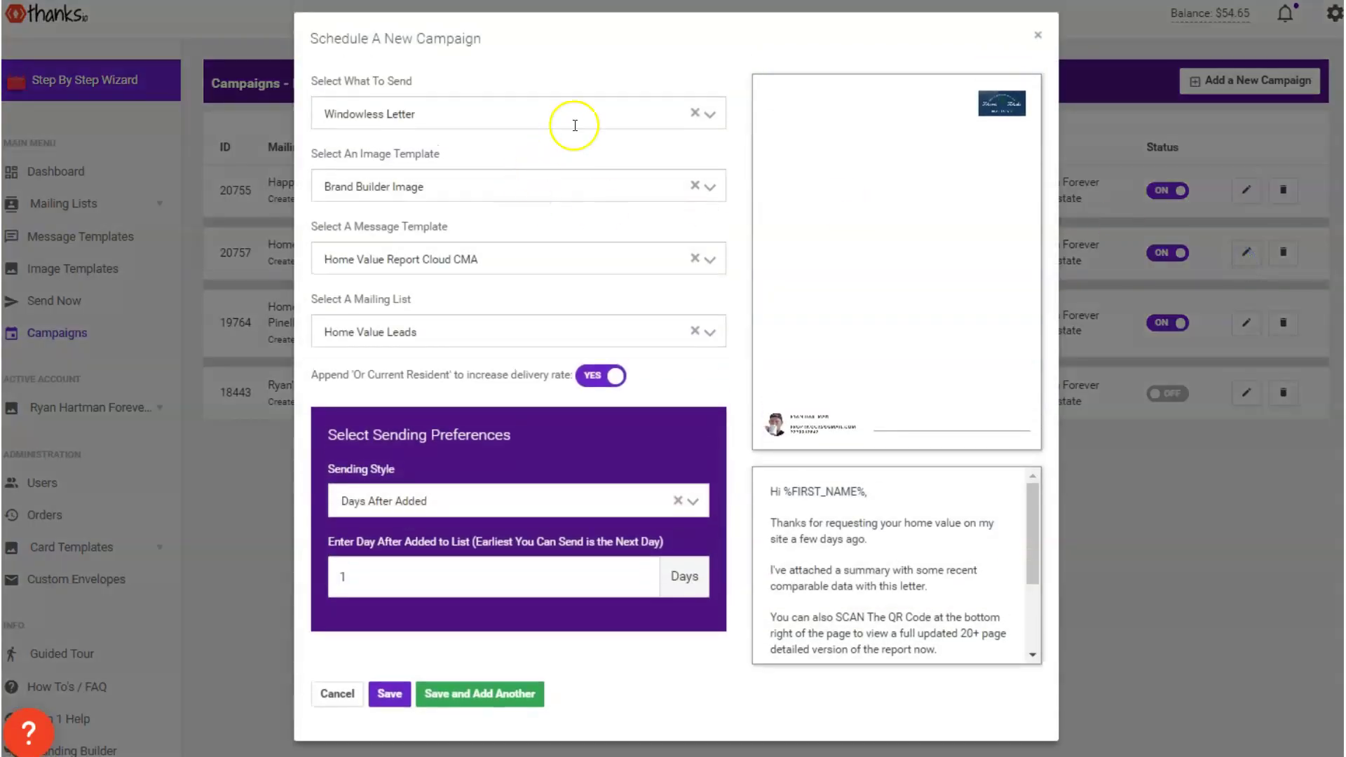
{"action": "left_click", "coordinate": [384, 329]}
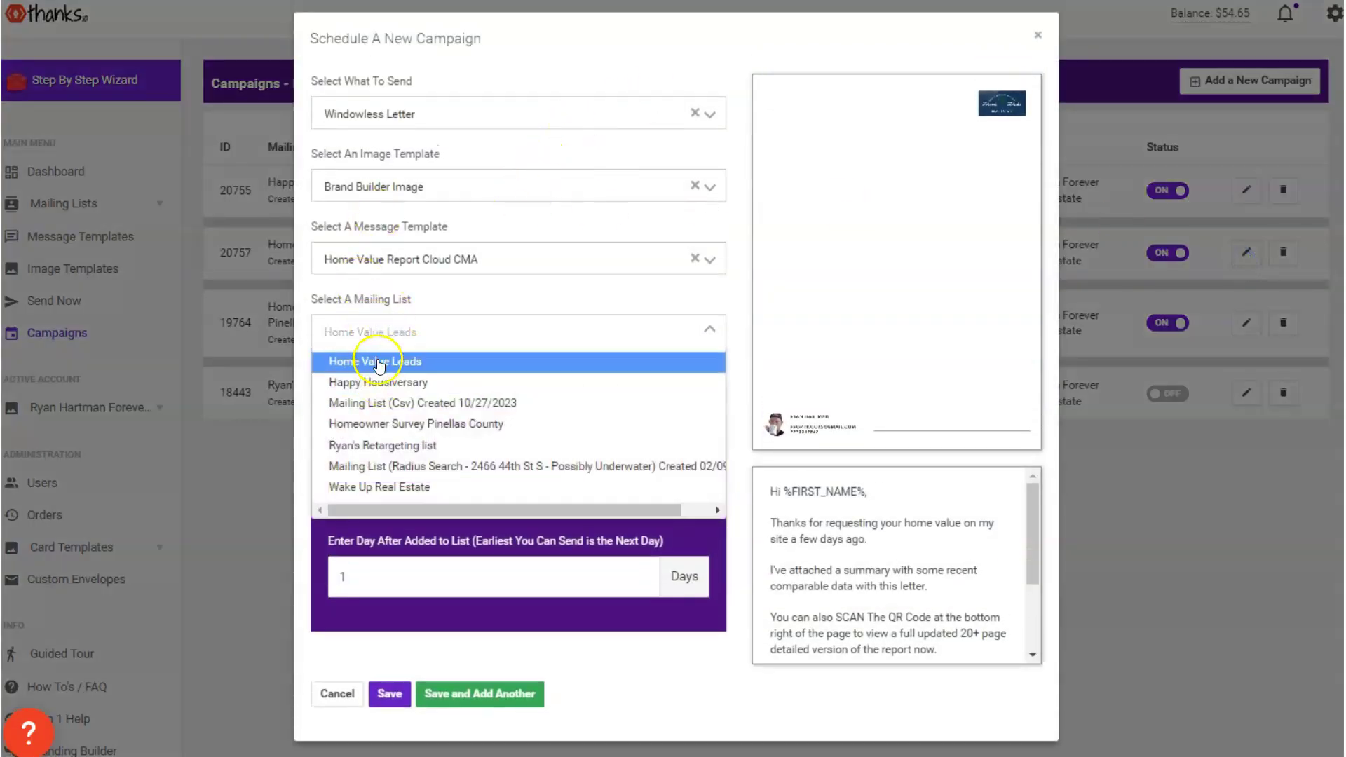
{"action": "left_click", "coordinate": [379, 363]}
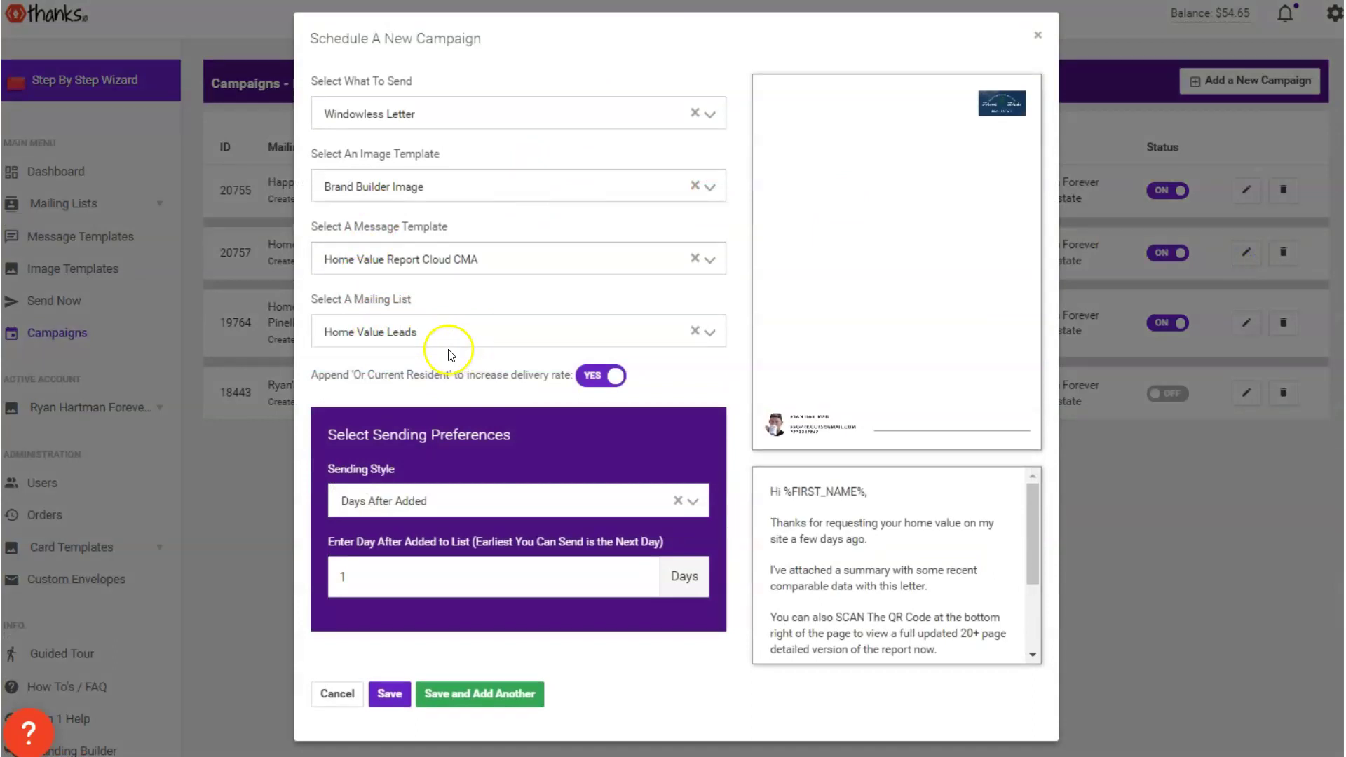
{"action": "left_click", "coordinate": [385, 186]}
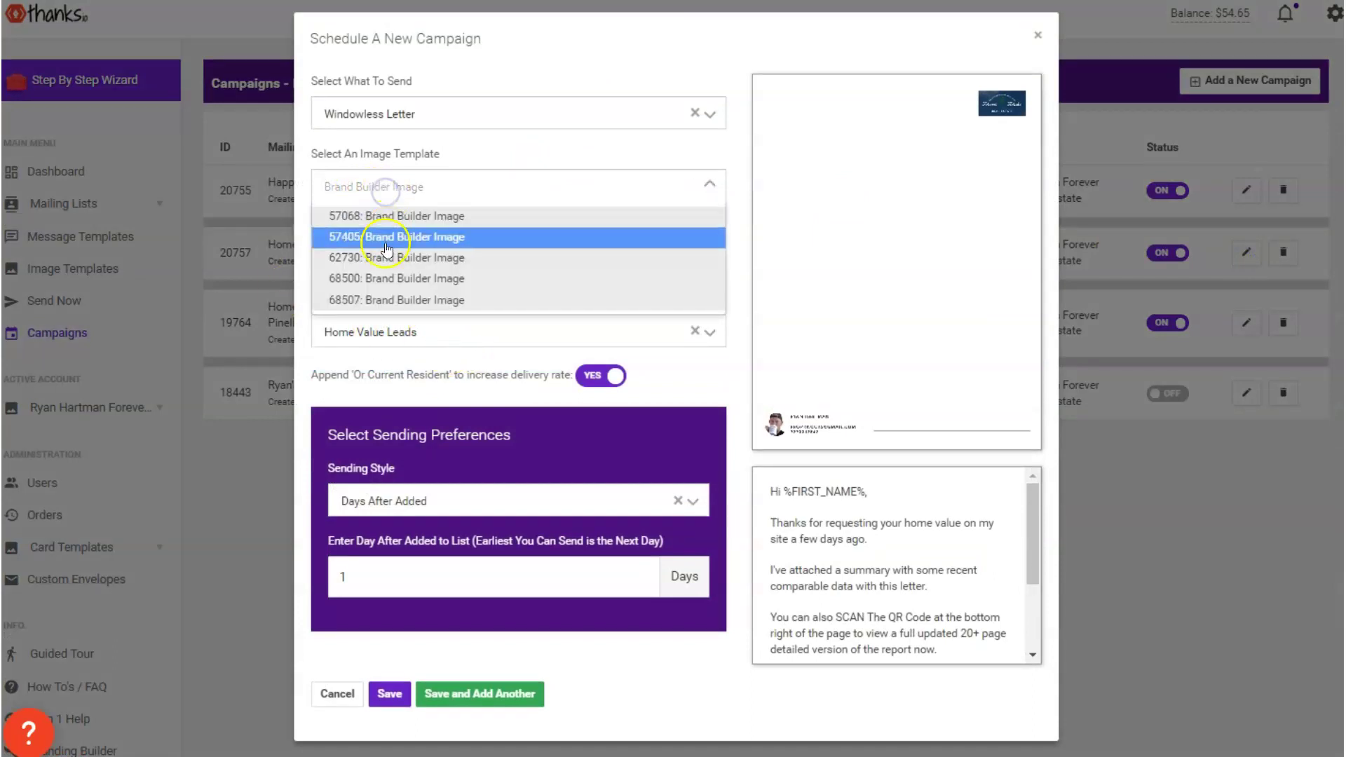
{"action": "left_click", "coordinate": [387, 218]}
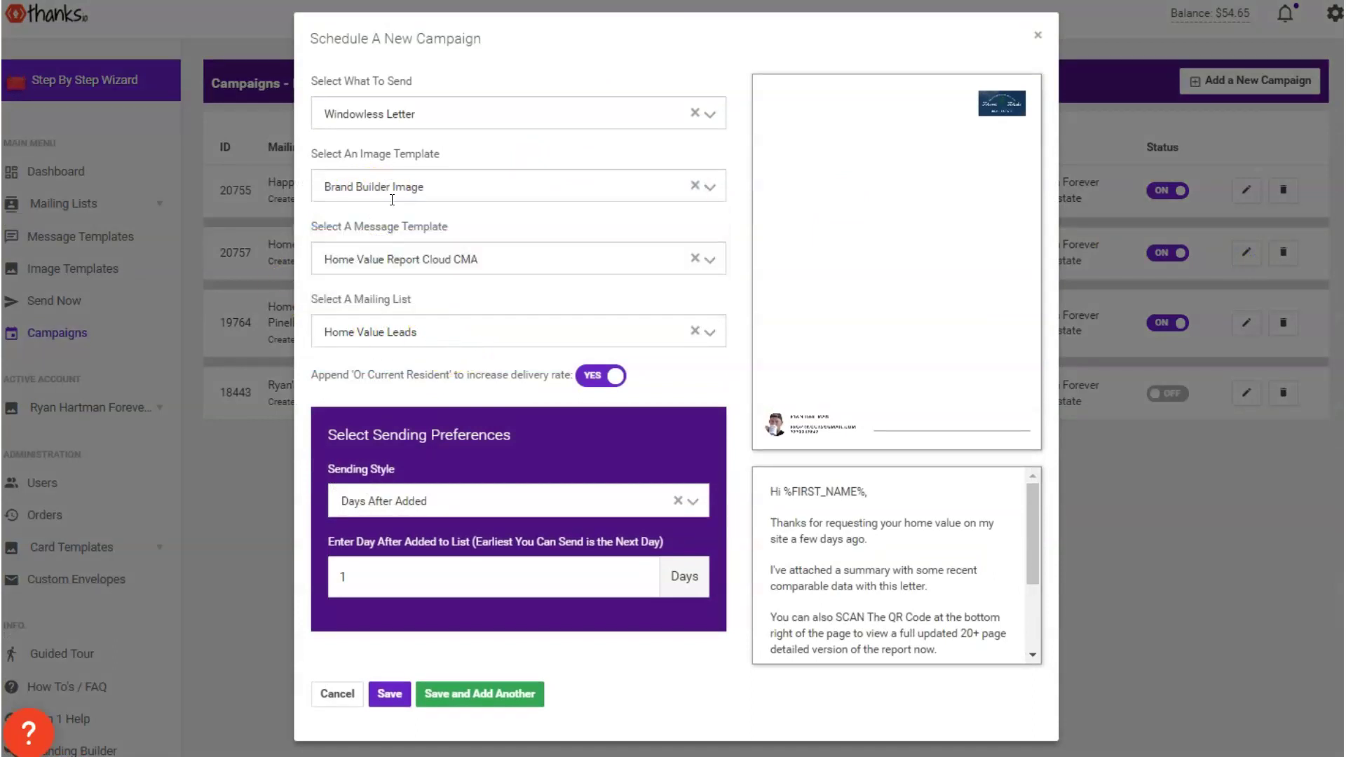
{"action": "left_click", "coordinate": [392, 199]}
{"action": "left_click", "coordinate": [392, 244]}
{"action": "left_click", "coordinate": [395, 188]}
{"action": "left_click", "coordinate": [393, 219]}
Choose the Home Value Report Cloud CMA message, set 1 day after added, save and start
{"action": "left_click", "coordinate": [379, 272]}
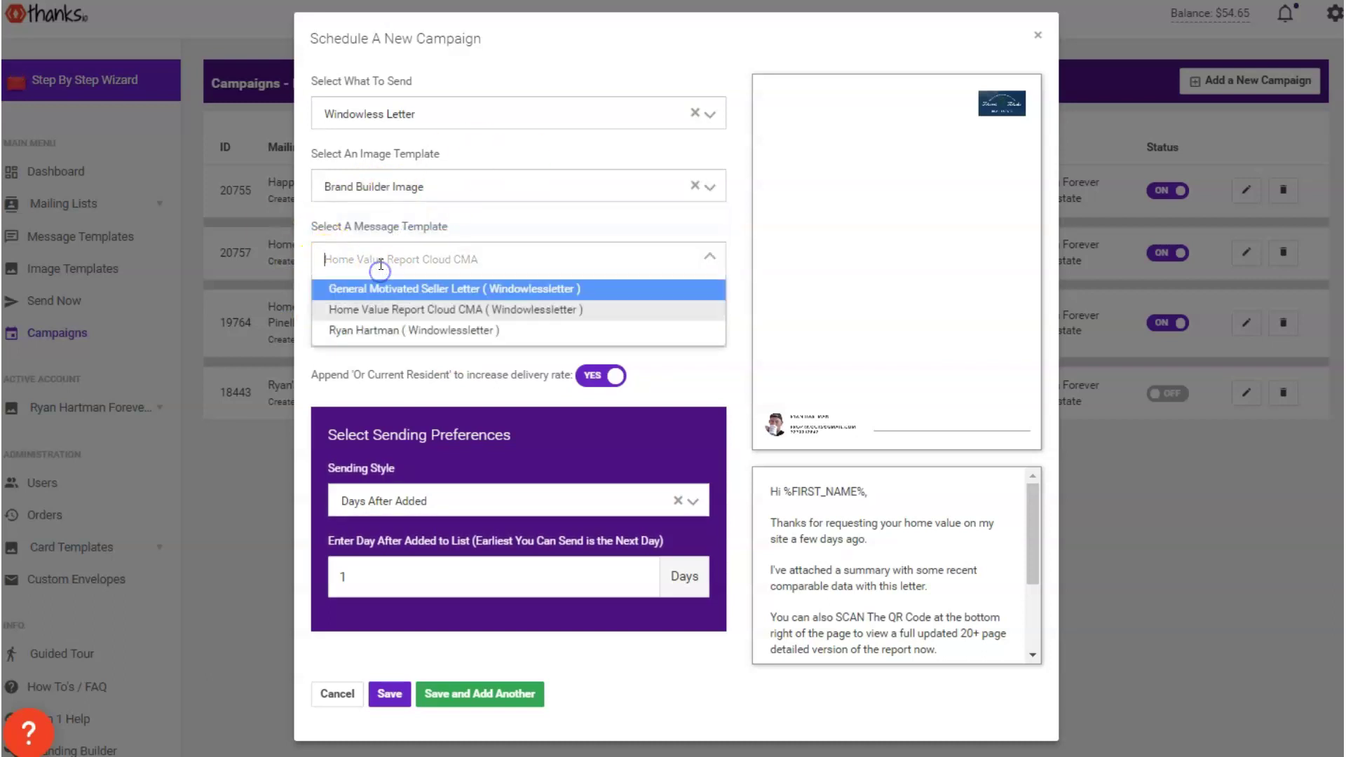
{"action": "left_click", "coordinate": [390, 312]}
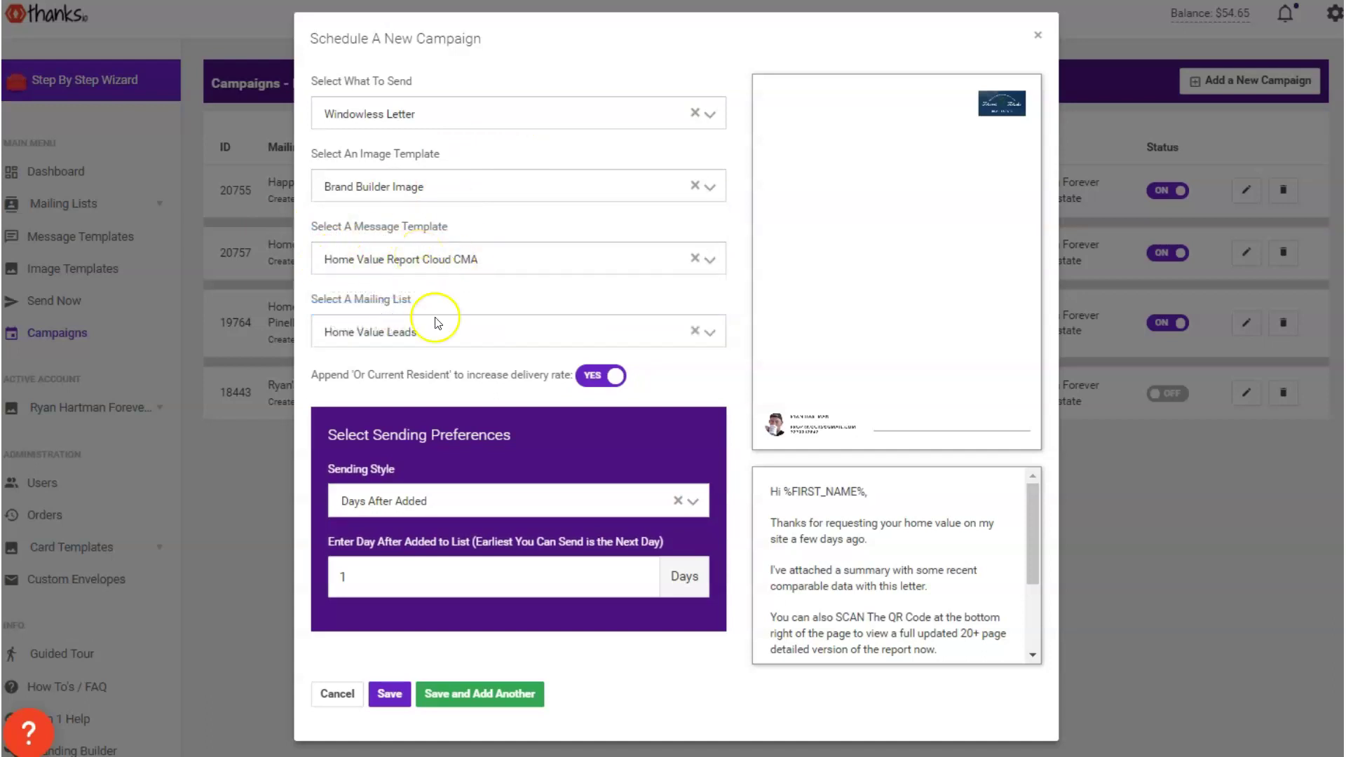
{"action": "left_click", "coordinate": [376, 573]}
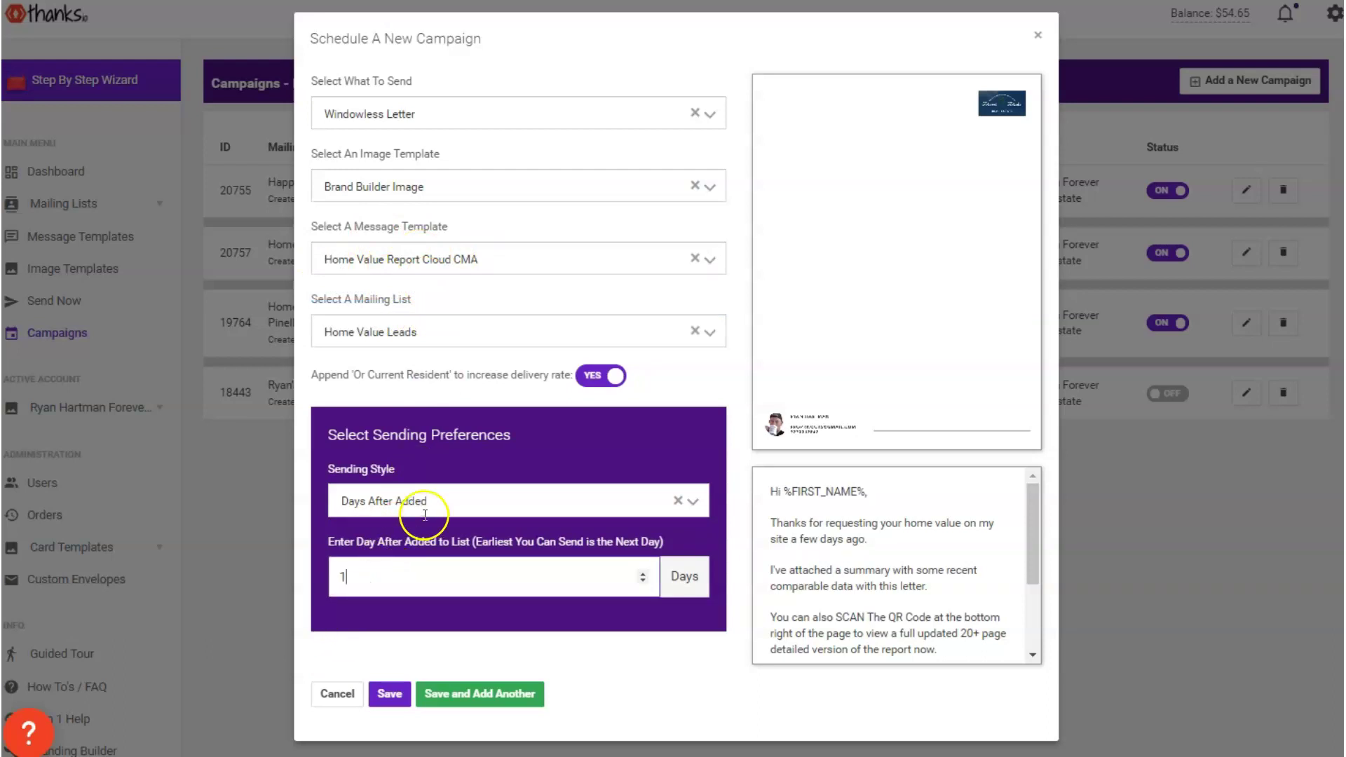
{"action": "left_click", "coordinate": [390, 694]}
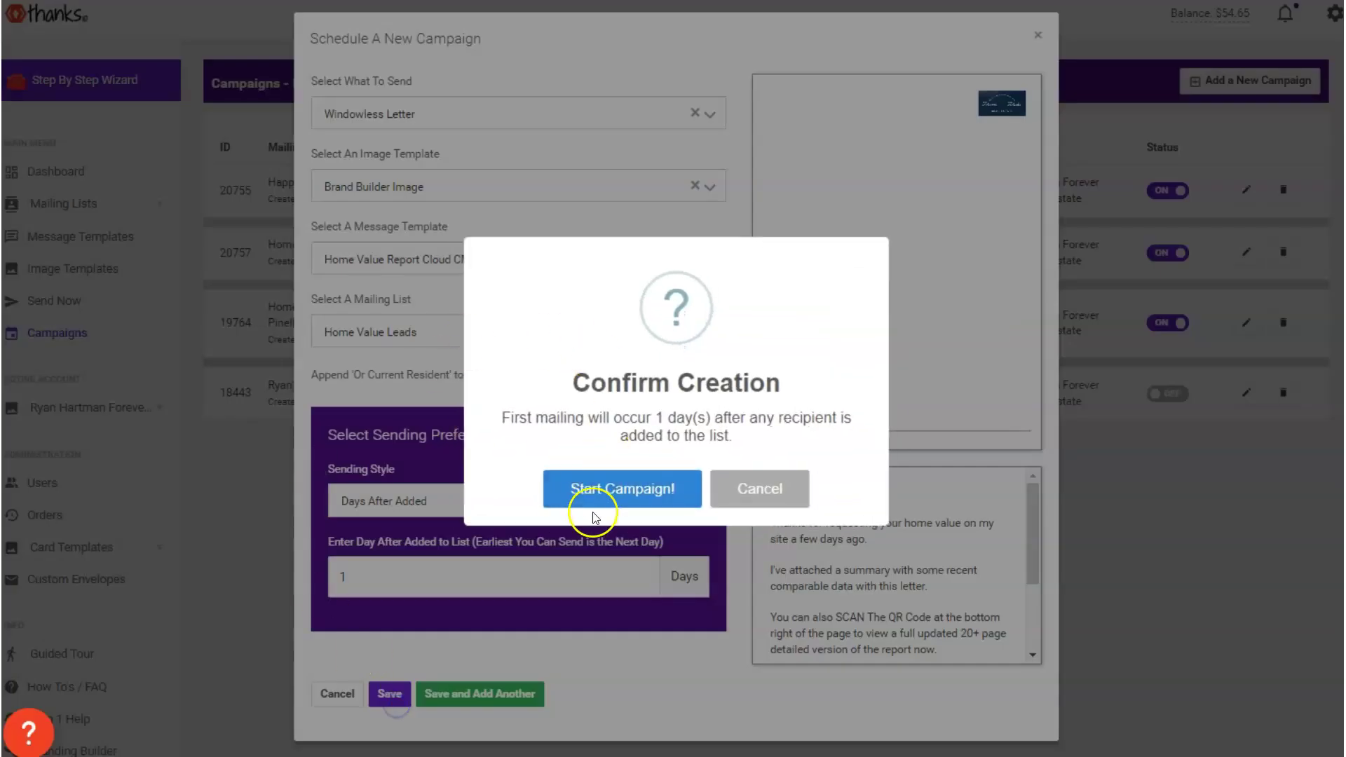
{"action": "left_click", "coordinate": [591, 502]}
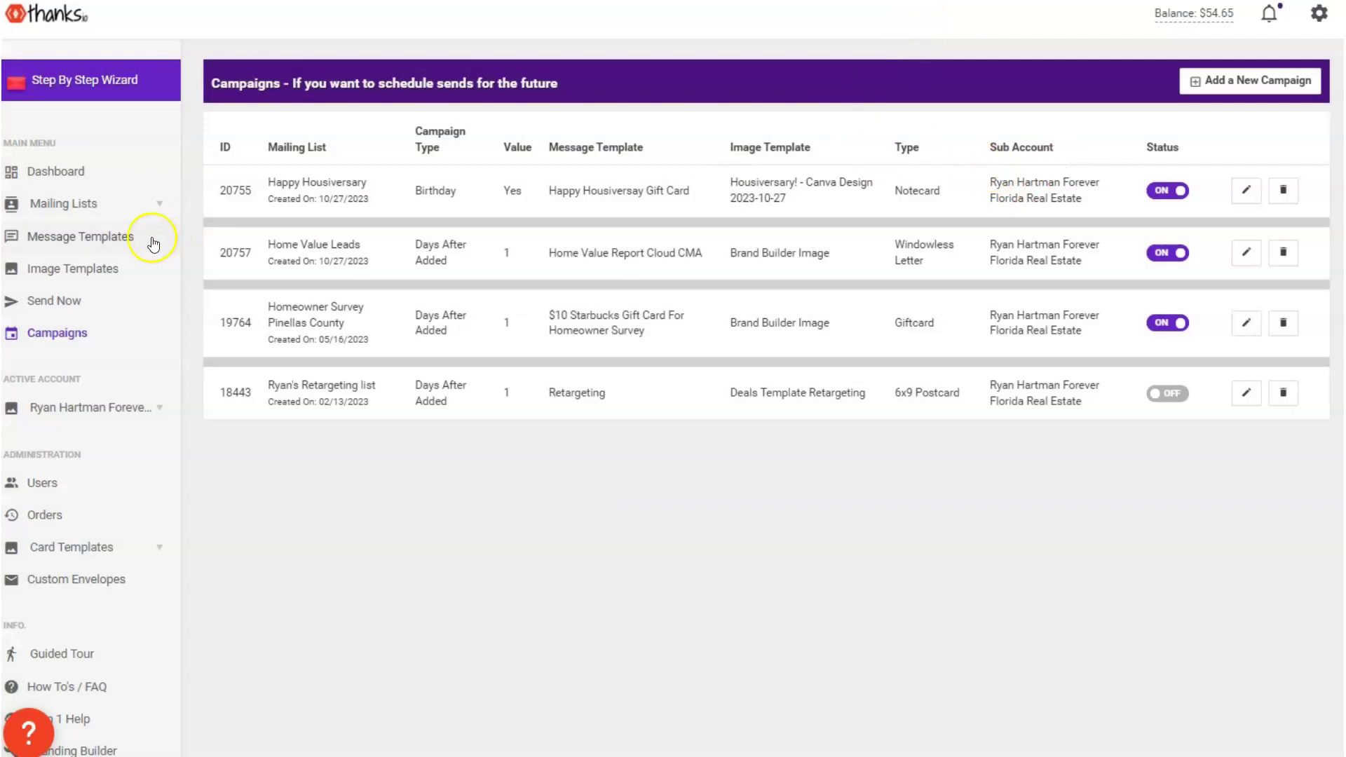
Open the Home Value Leads list details and look at the add-recipient options without adding anyone
{"action": "left_click", "coordinate": [88, 220]}
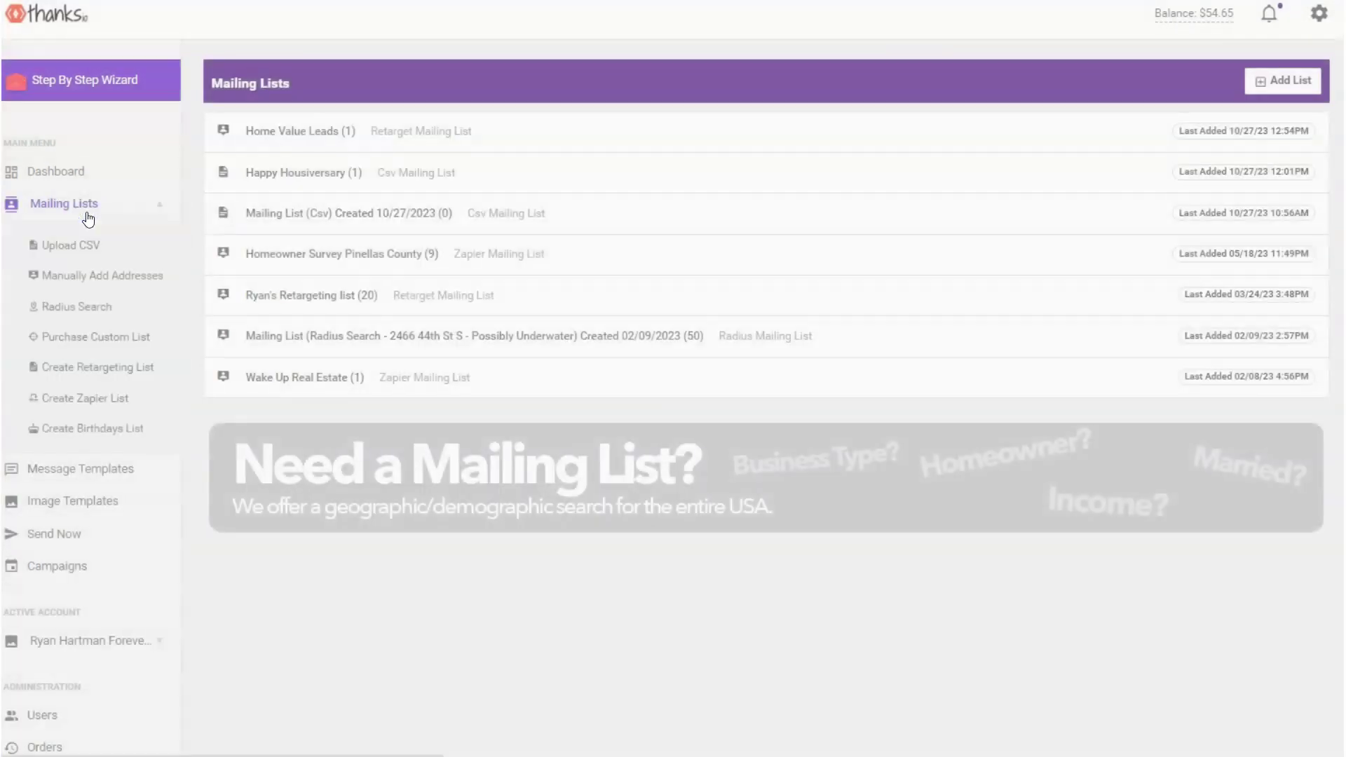
{"action": "left_click", "coordinate": [935, 136]}
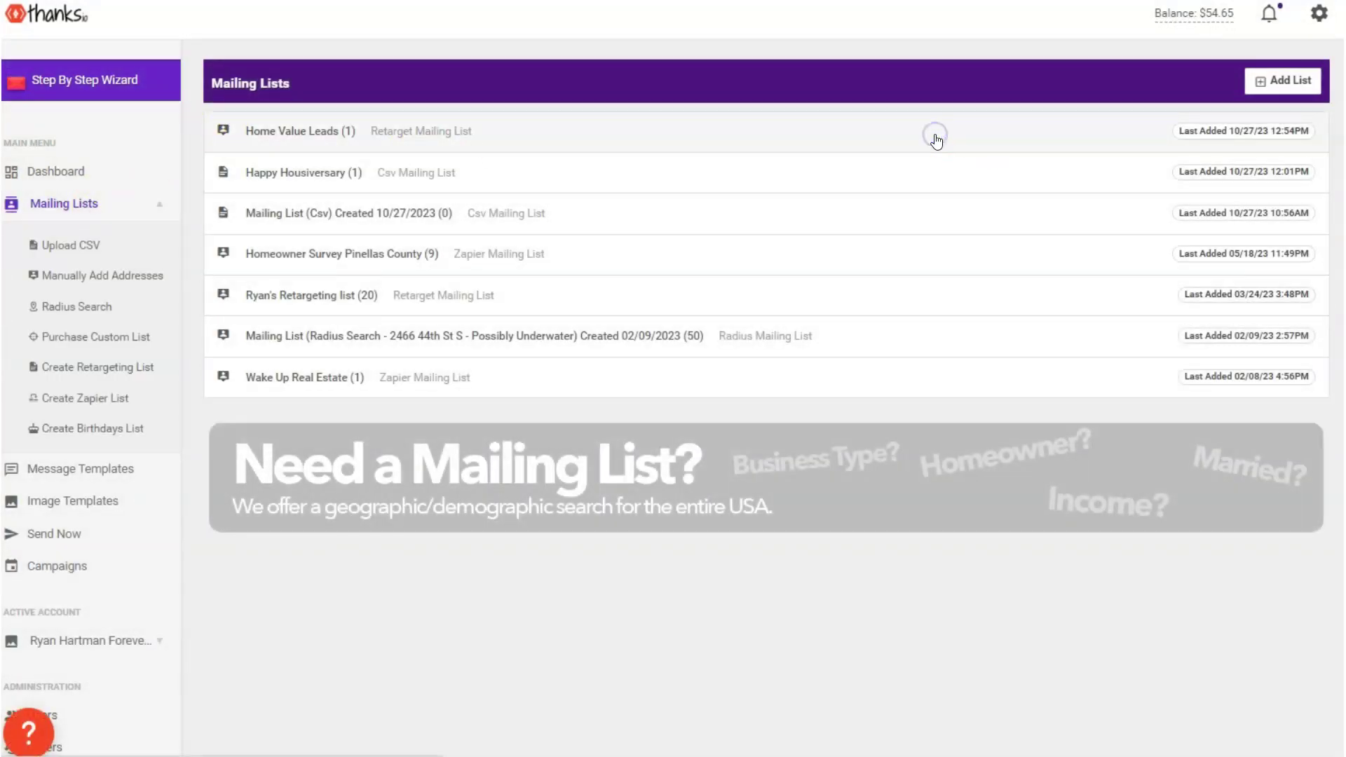
{"action": "left_click", "coordinate": [1254, 148]}
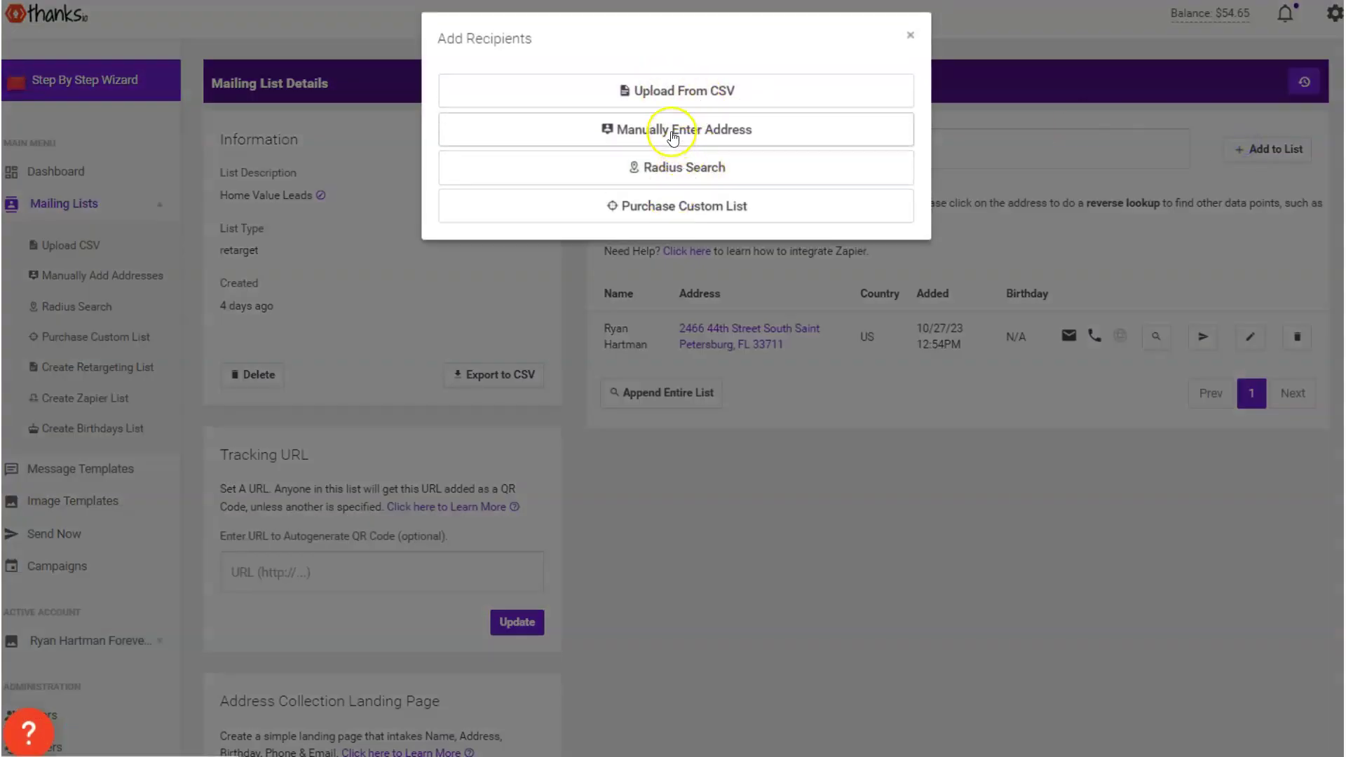
{"action": "left_click", "coordinate": [675, 142]}
{"action": "left_click", "coordinate": [910, 36]}
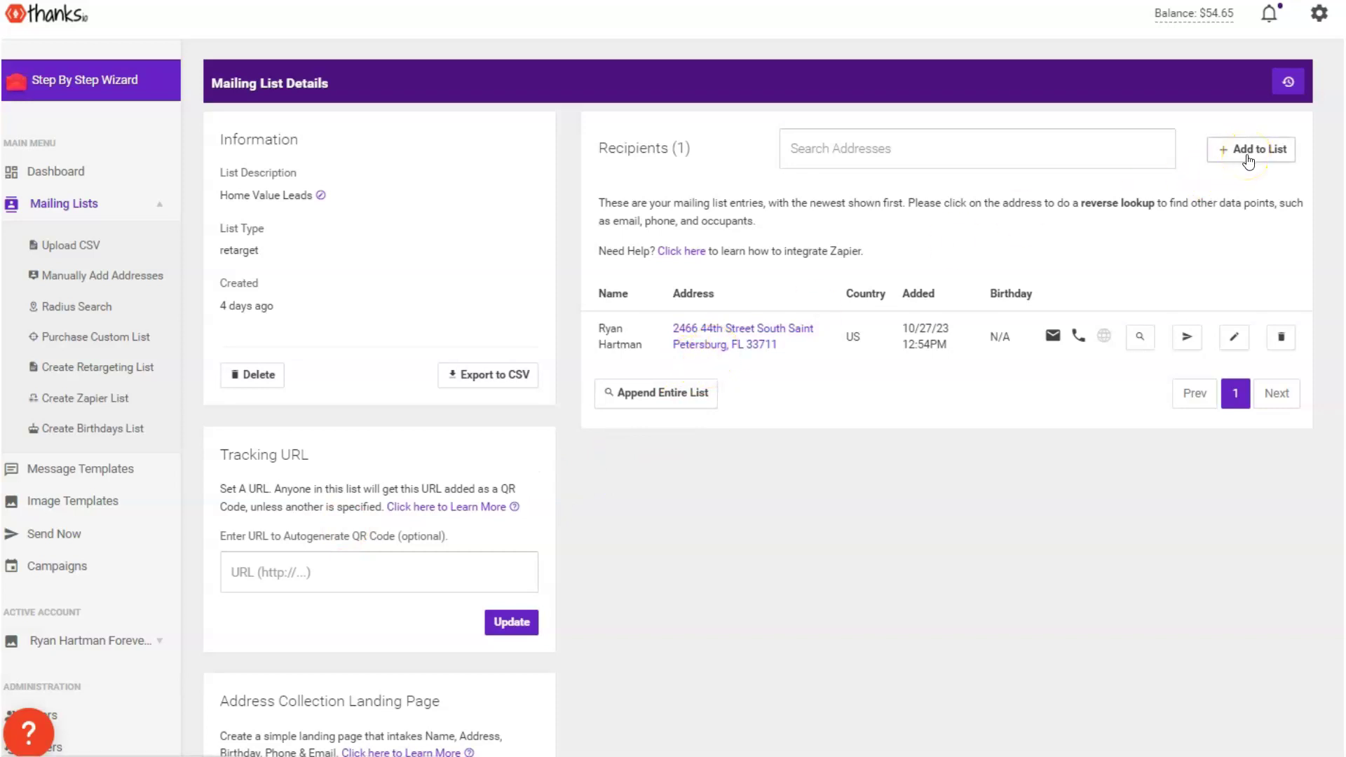
{"action": "left_click", "coordinate": [1277, 153]}
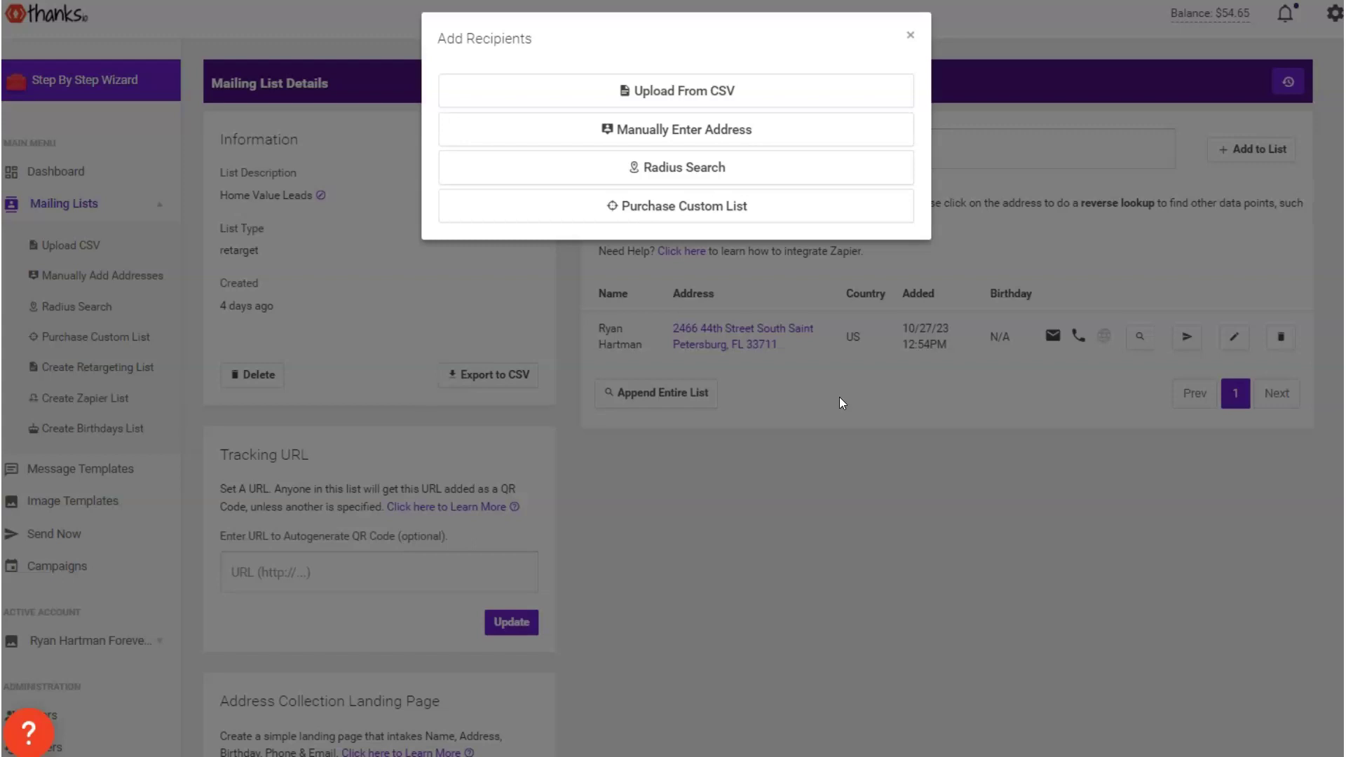
{"action": "left_click", "coordinate": [1012, 525]}
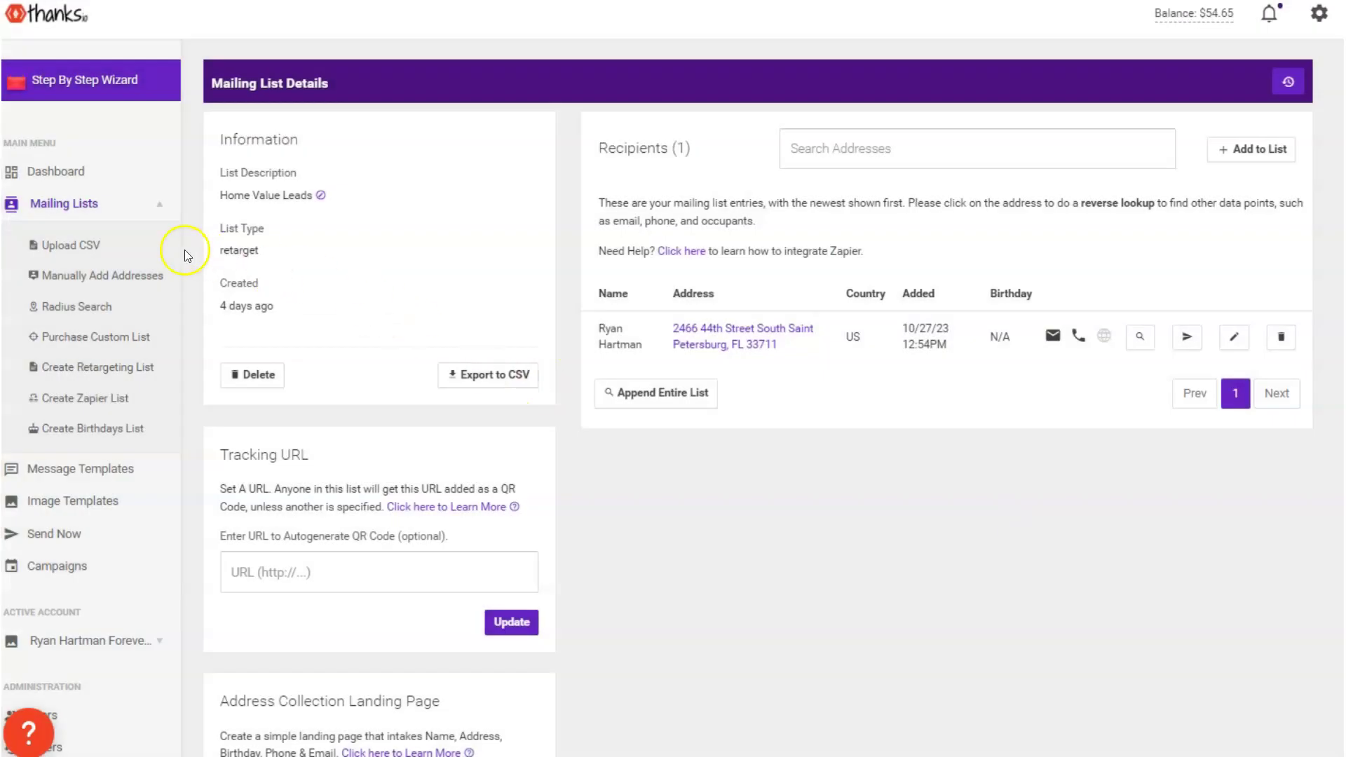
{"action": "left_click", "coordinate": [100, 224]}
{"action": "left_click", "coordinate": [1312, 81]}
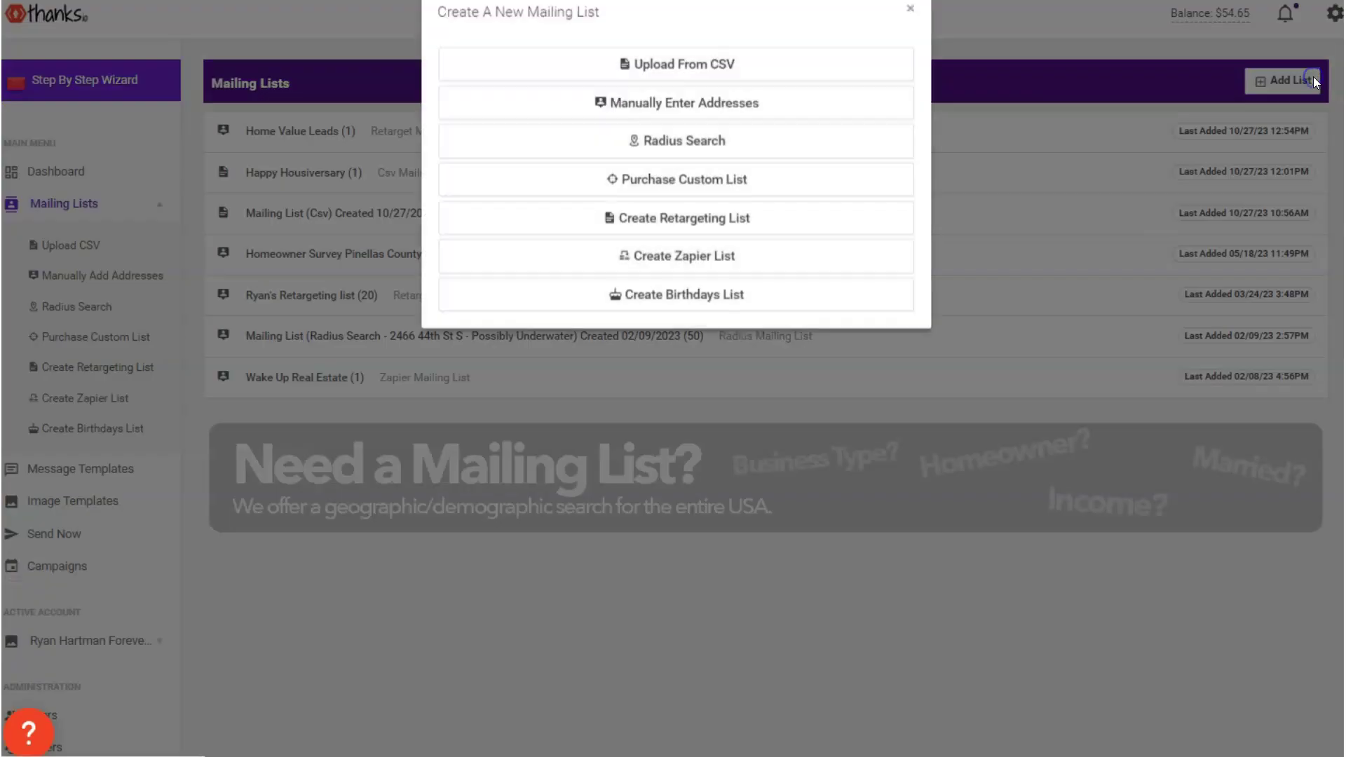
{"action": "left_click", "coordinate": [700, 240]}
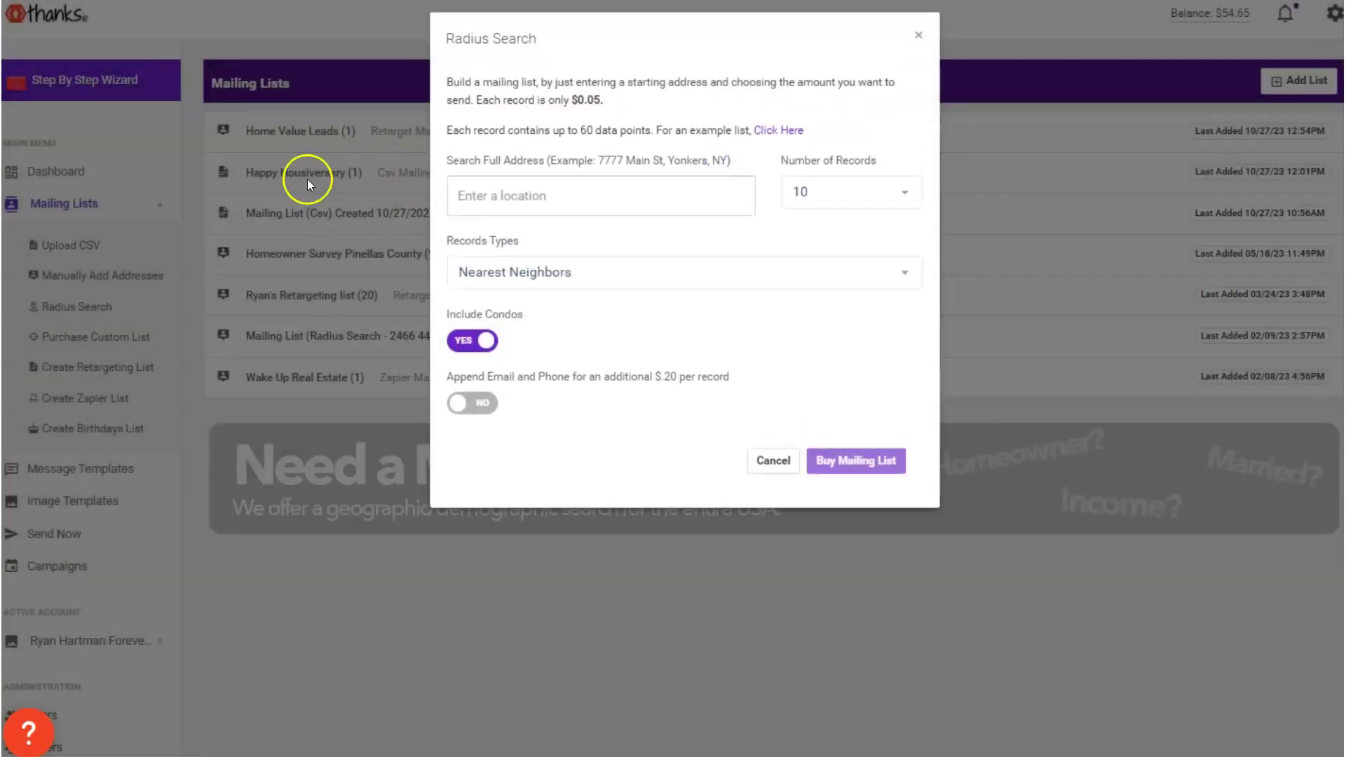
{"action": "left_click", "coordinate": [937, 34]}
{"action": "left_click", "coordinate": [1275, 80]}
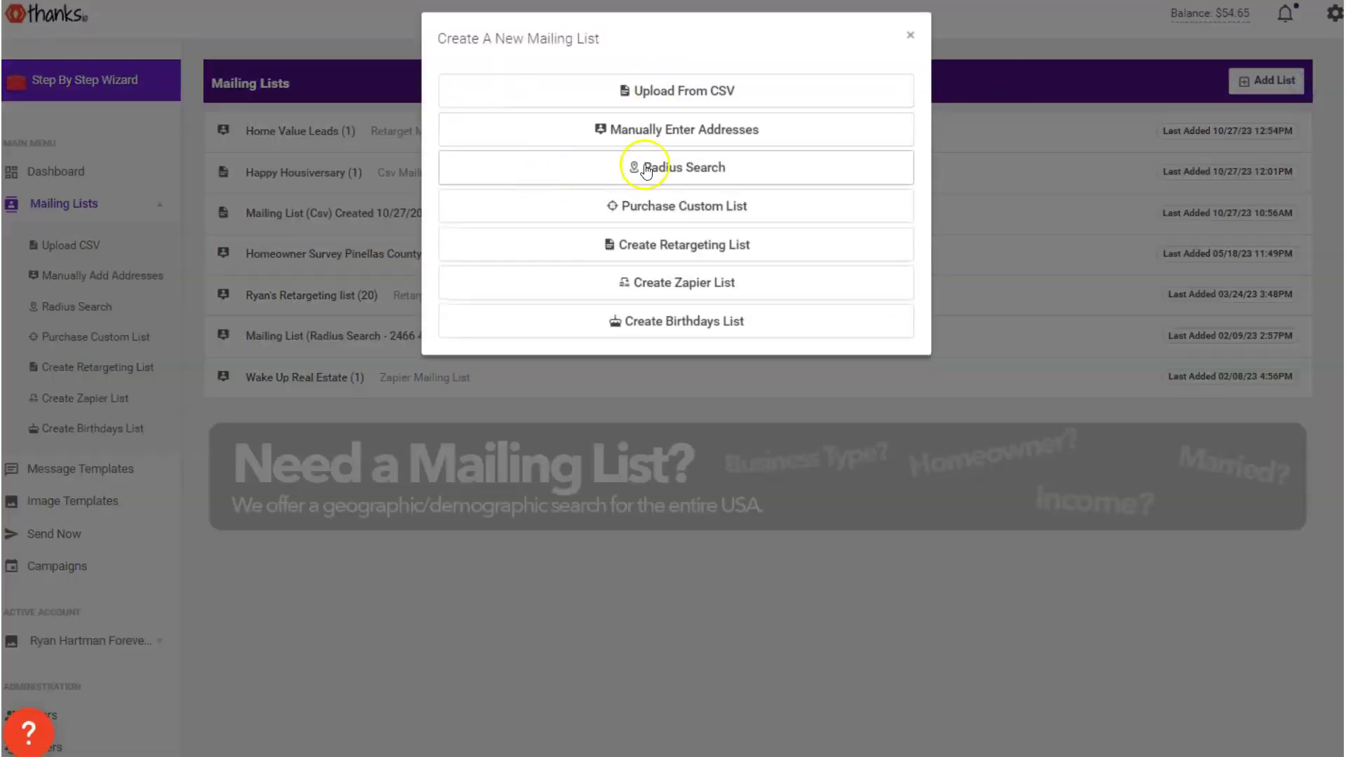
{"action": "left_click", "coordinate": [648, 168]}
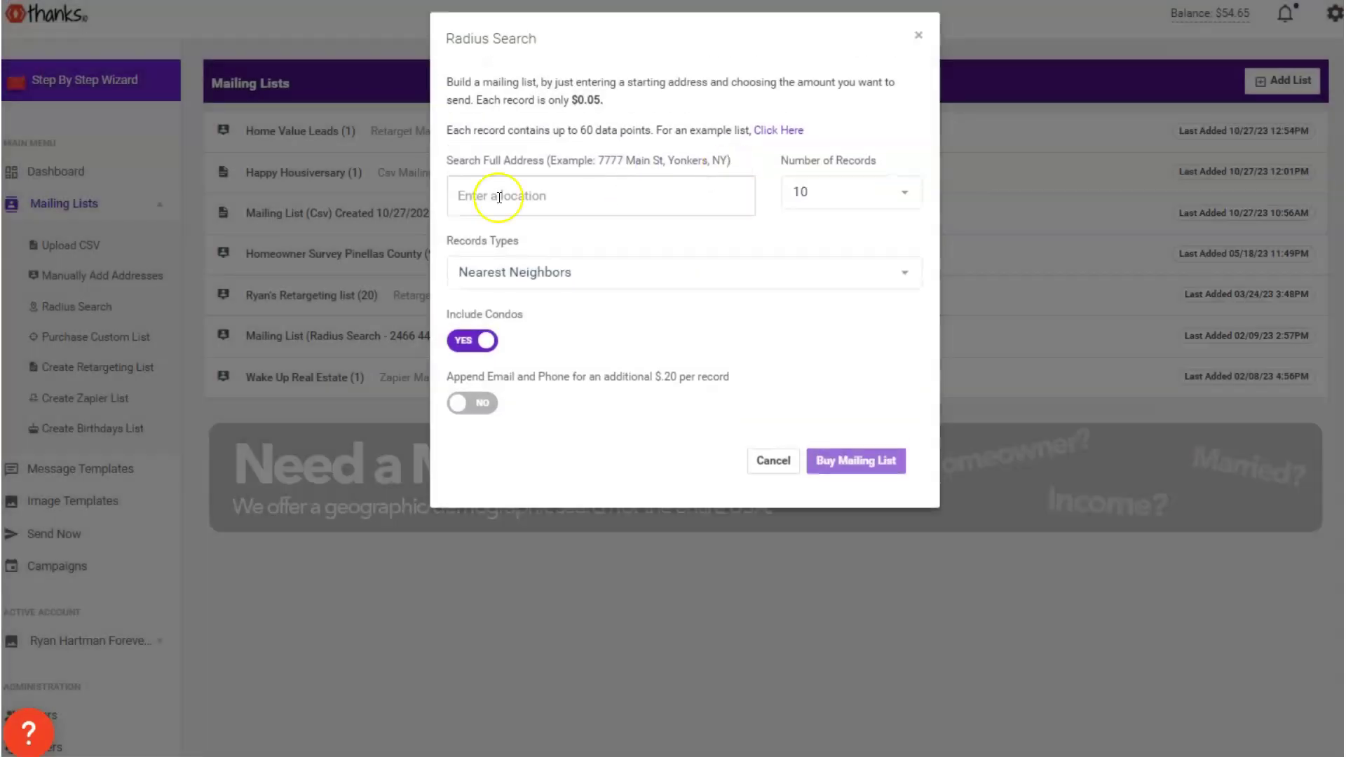
{"action": "left_click", "coordinate": [499, 202]}
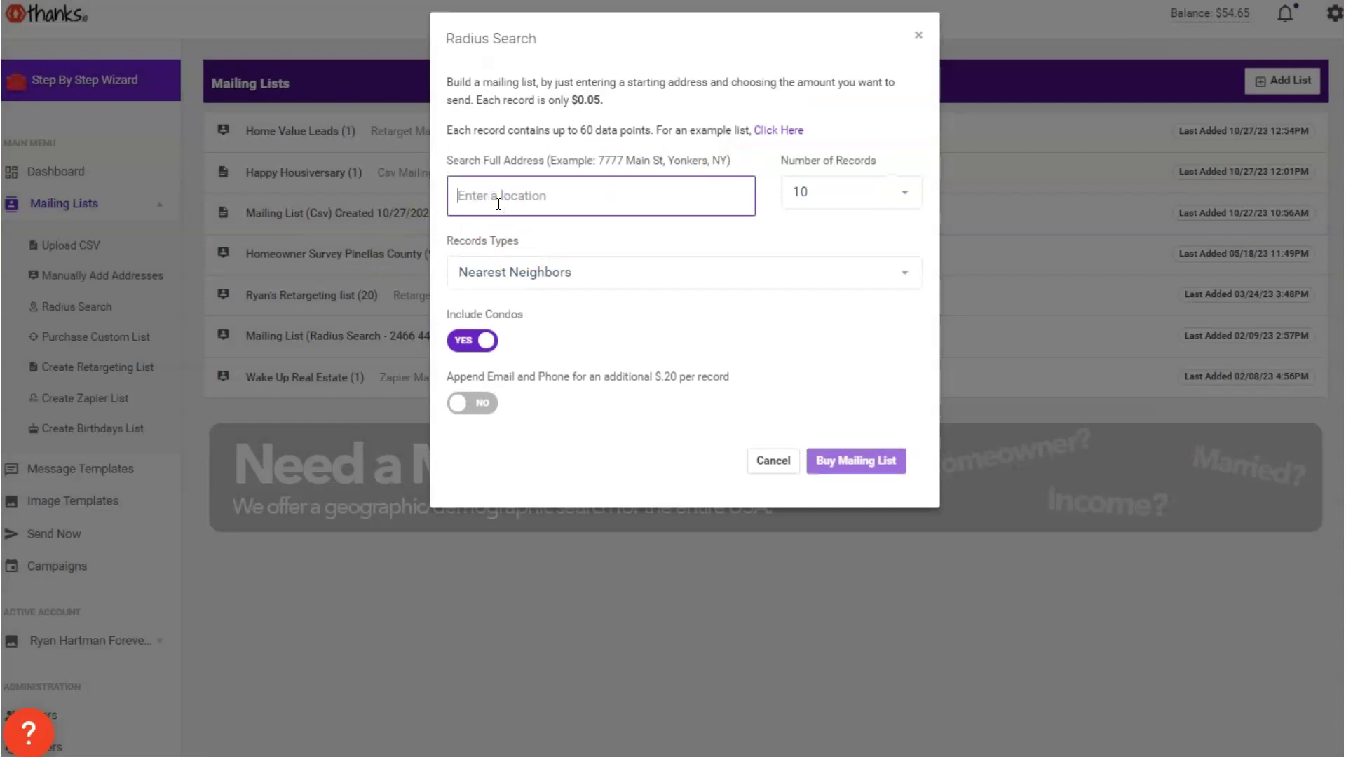
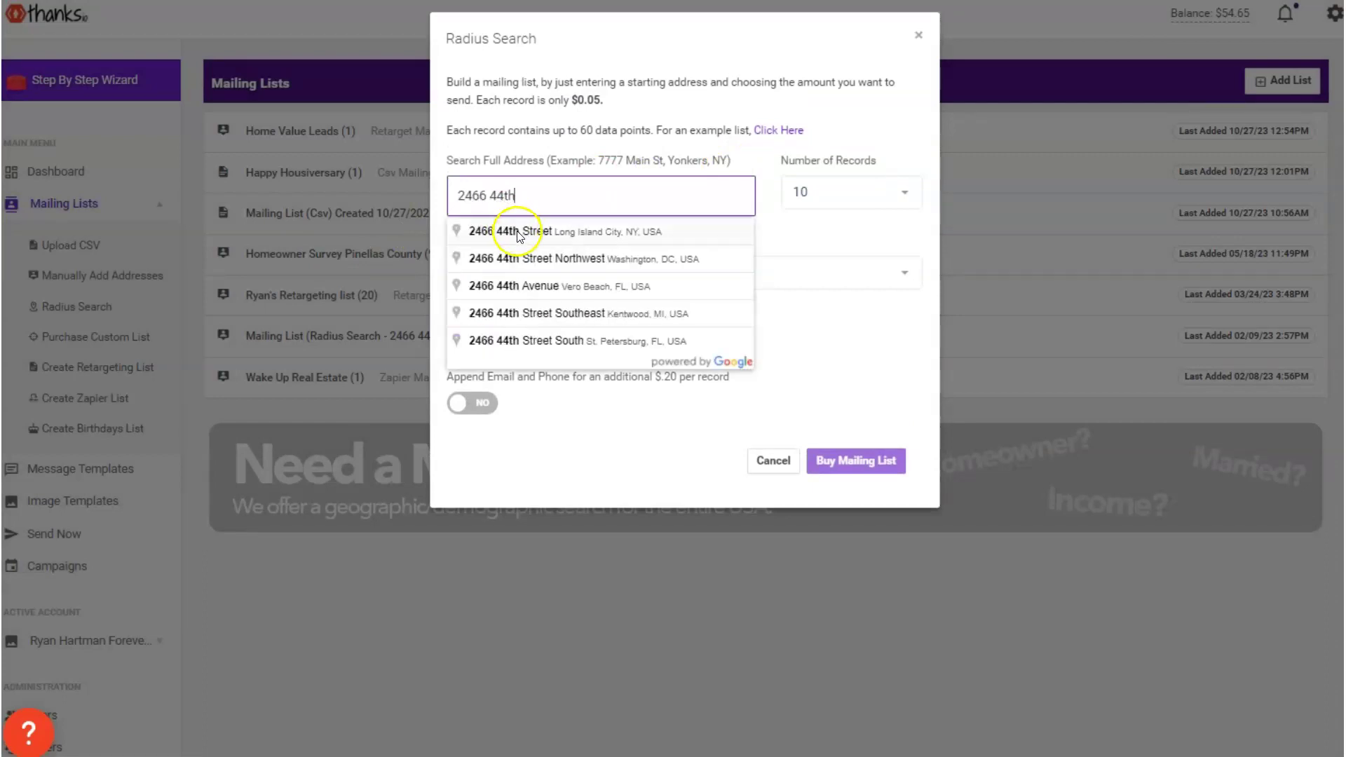
{"action": "left_click", "coordinate": [532, 341]}
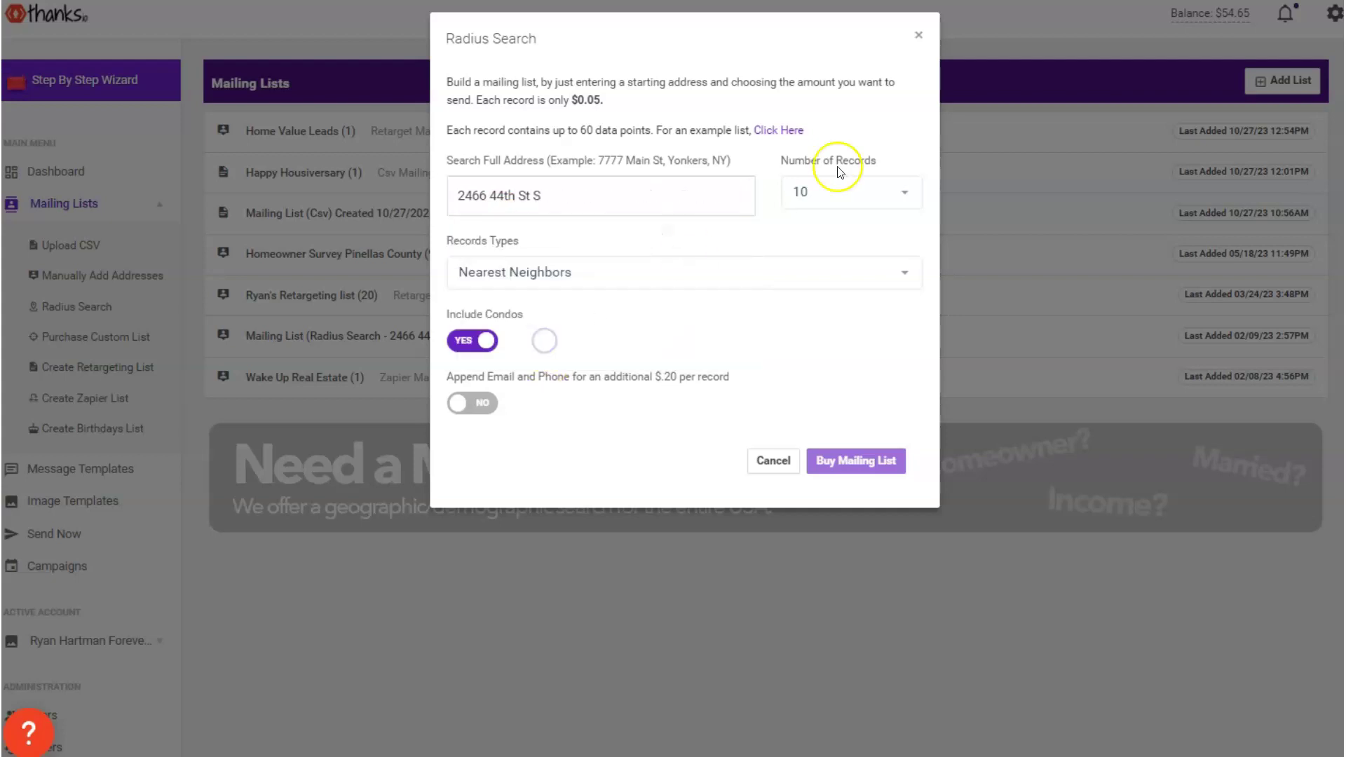
Request 50 records of Home Equity 50%+ neighbors with condos excluded
{"action": "left_click", "coordinate": [811, 191]}
{"action": "left_click", "coordinate": [838, 293]}
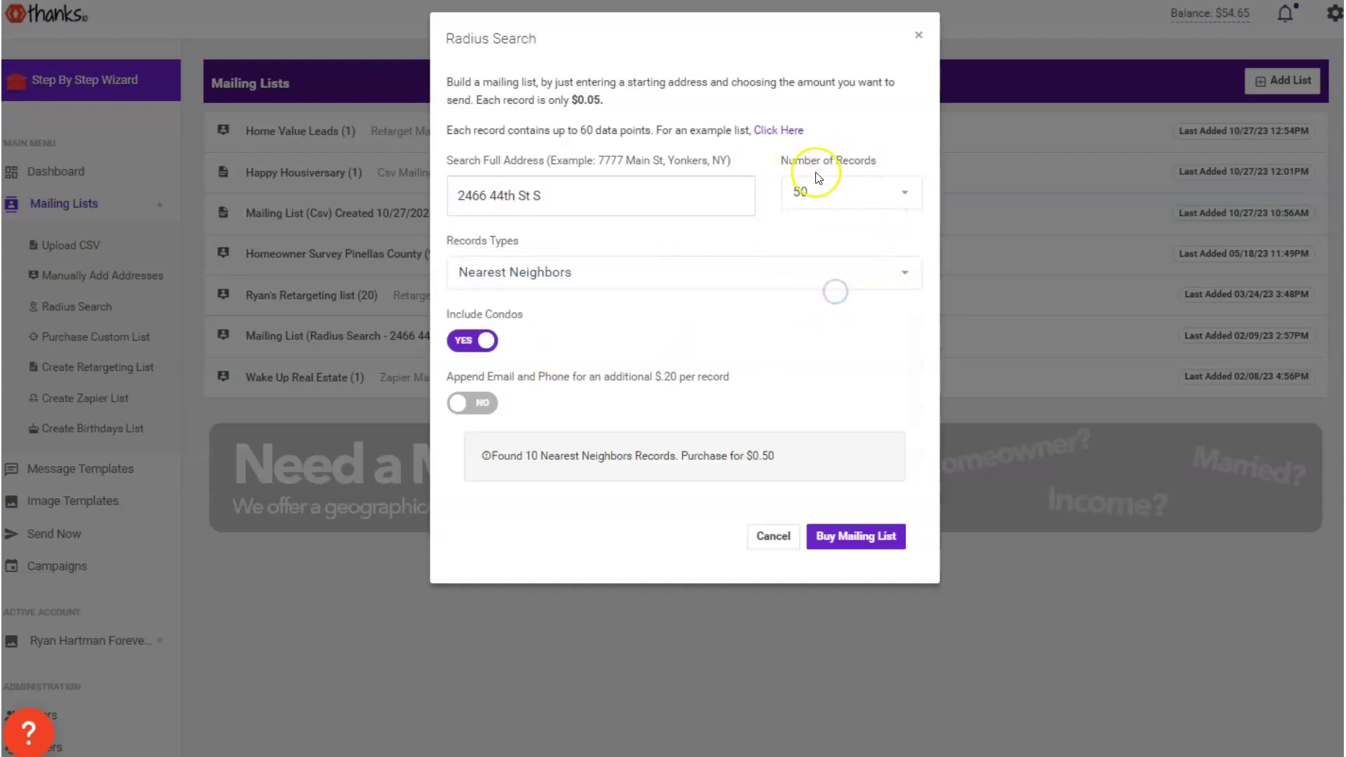
{"action": "left_click", "coordinate": [540, 270]}
{"action": "scroll", "coordinate": [617, 435], "scroll_direction": "down", "scroll_amount": 3}
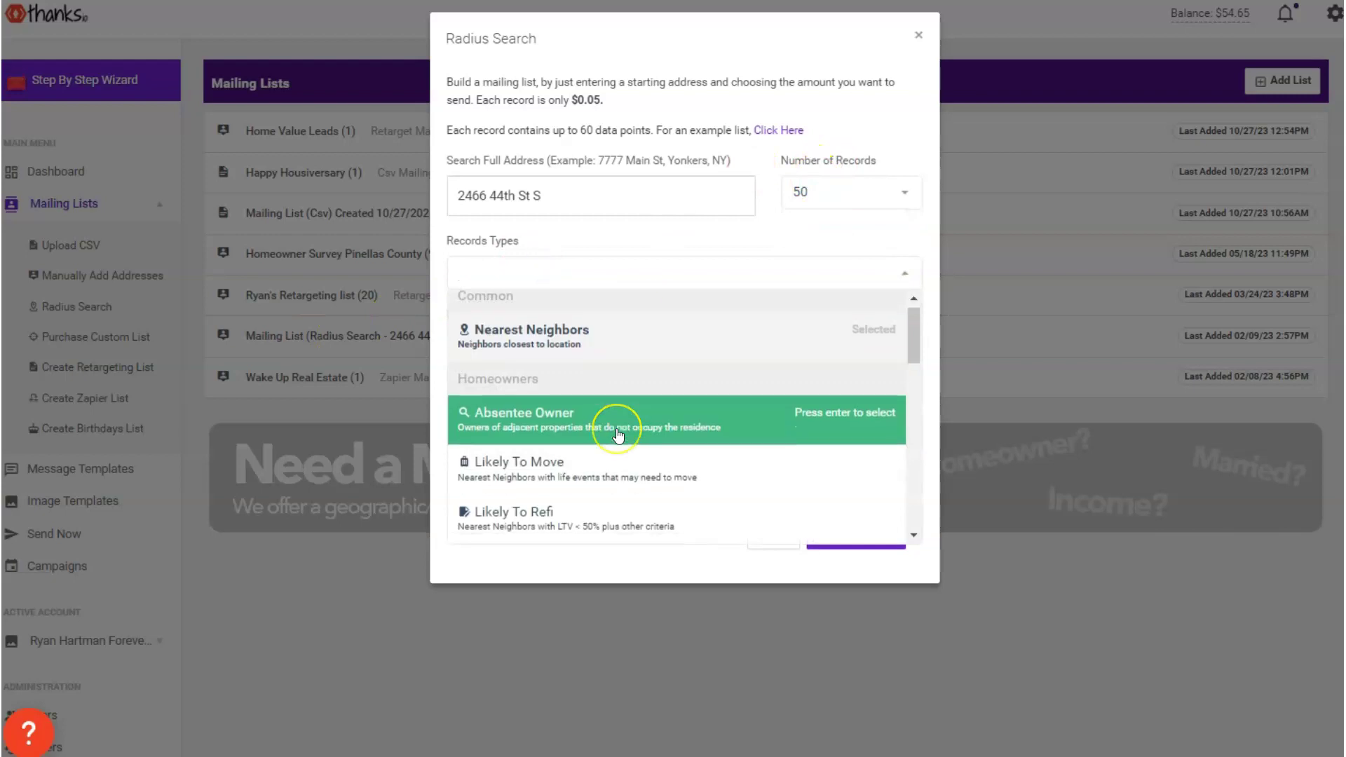
{"action": "scroll", "coordinate": [617, 435], "scroll_direction": "down", "scroll_amount": 3}
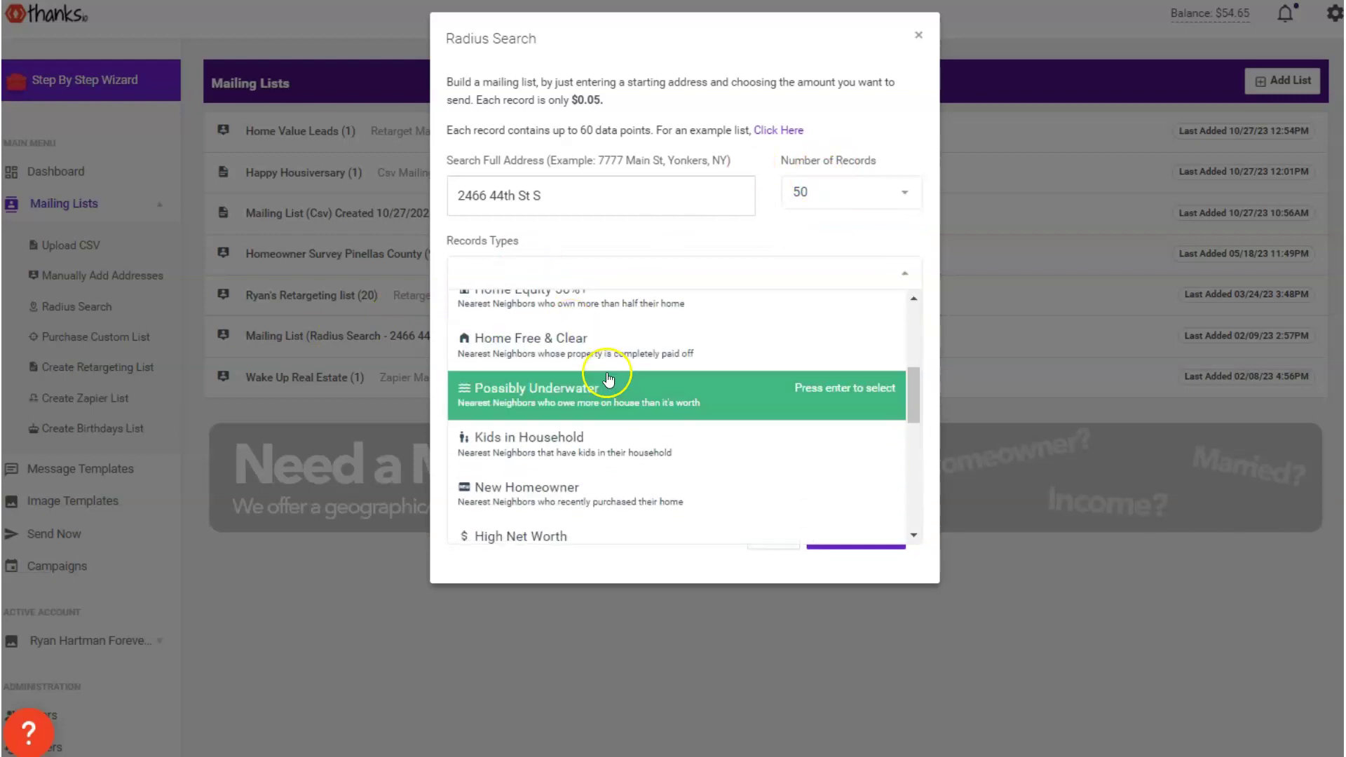
{"action": "left_click", "coordinate": [596, 351]}
{"action": "left_click", "coordinate": [587, 275]}
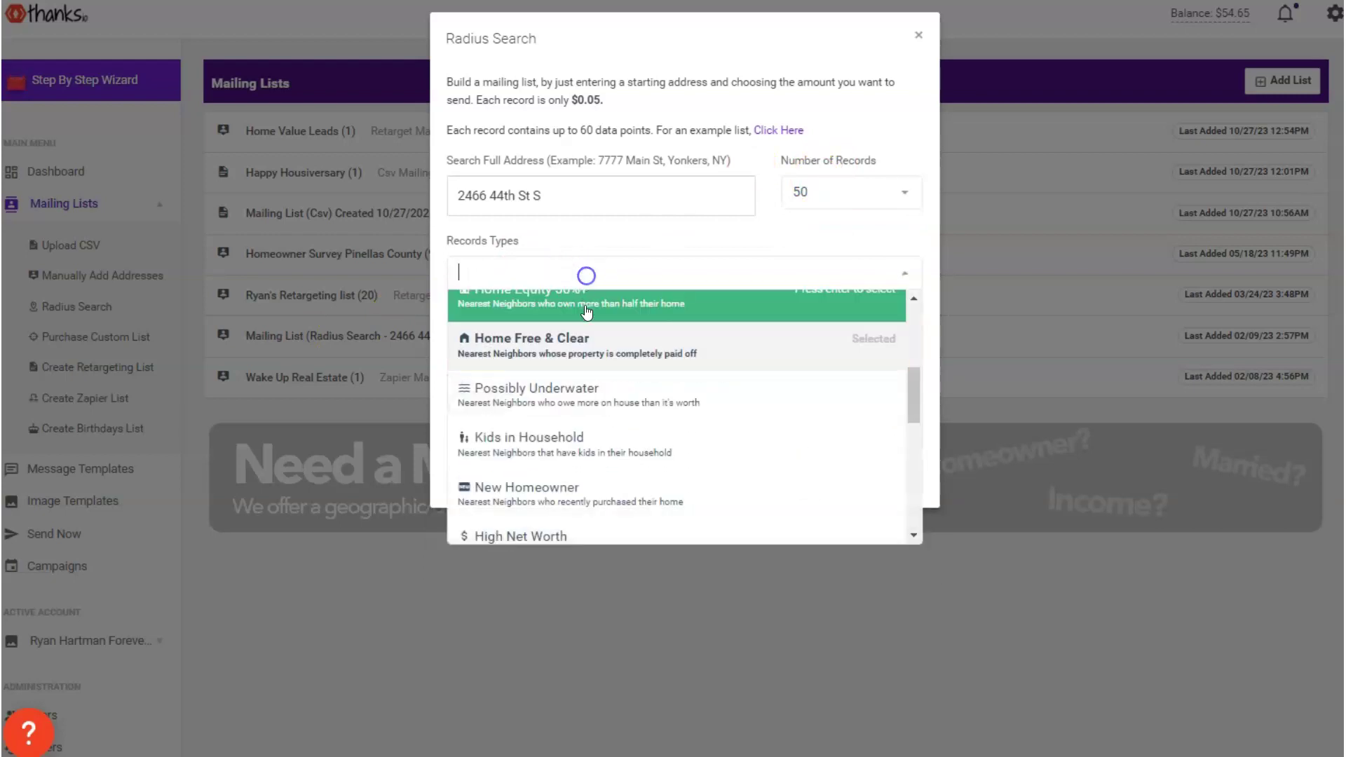
{"action": "scroll", "coordinate": [575, 372], "scroll_direction": "up", "scroll_amount": 2}
{"action": "left_click", "coordinate": [535, 431]}
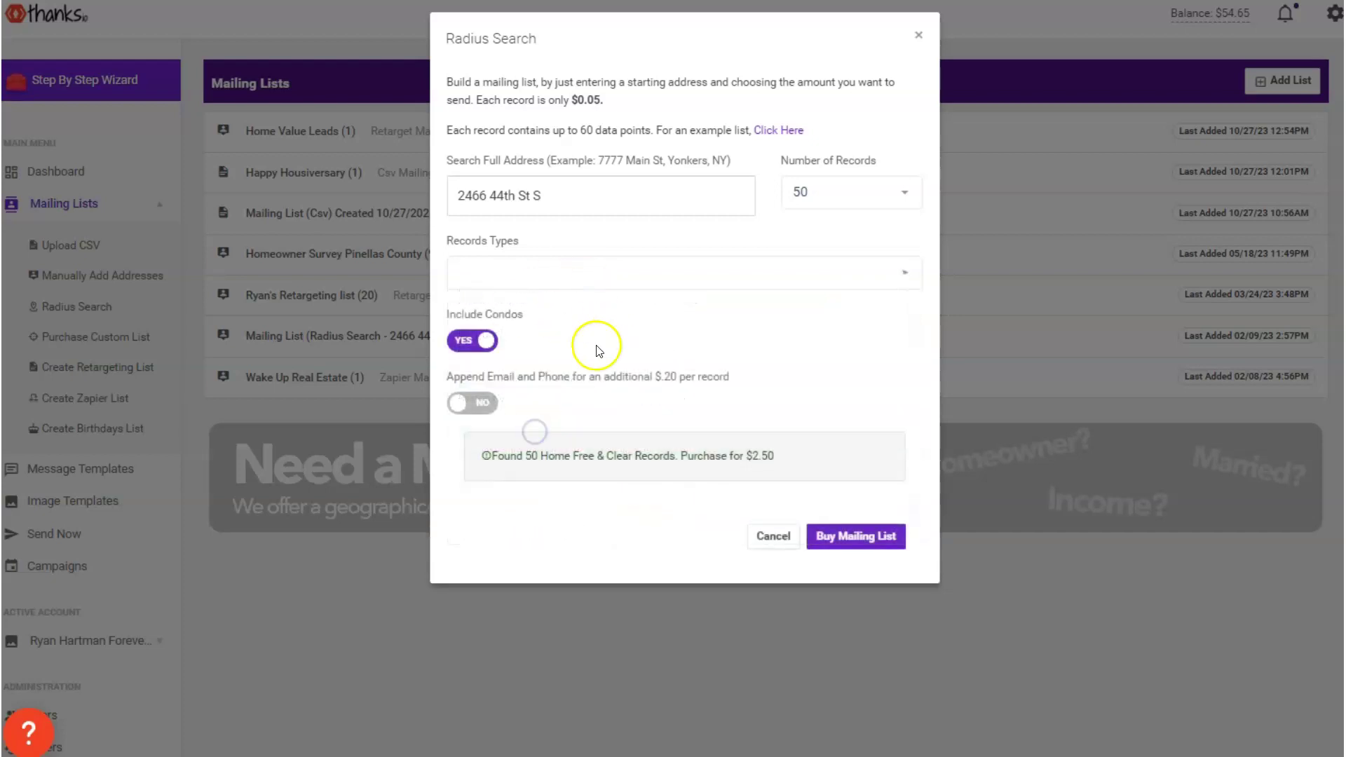
{"action": "left_click", "coordinate": [477, 341]}
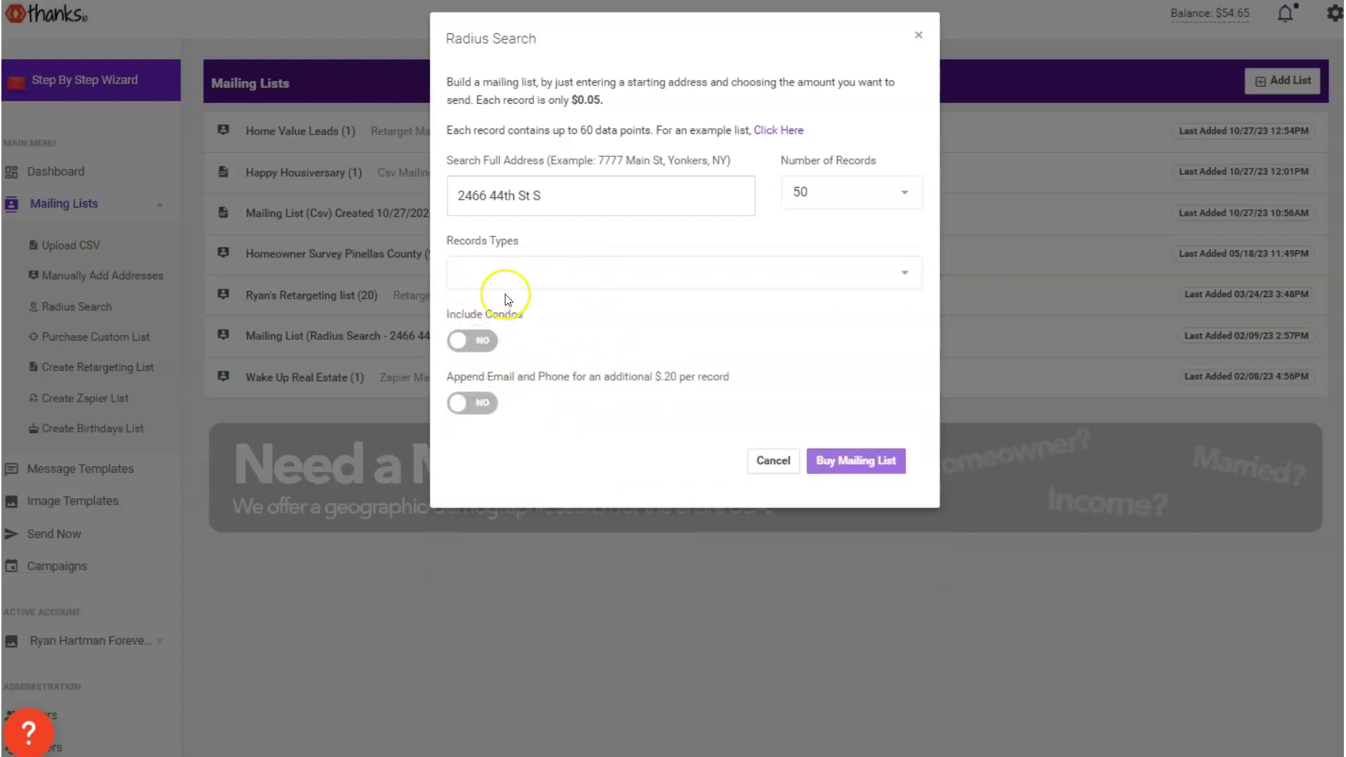
{"action": "left_click", "coordinate": [505, 273]}
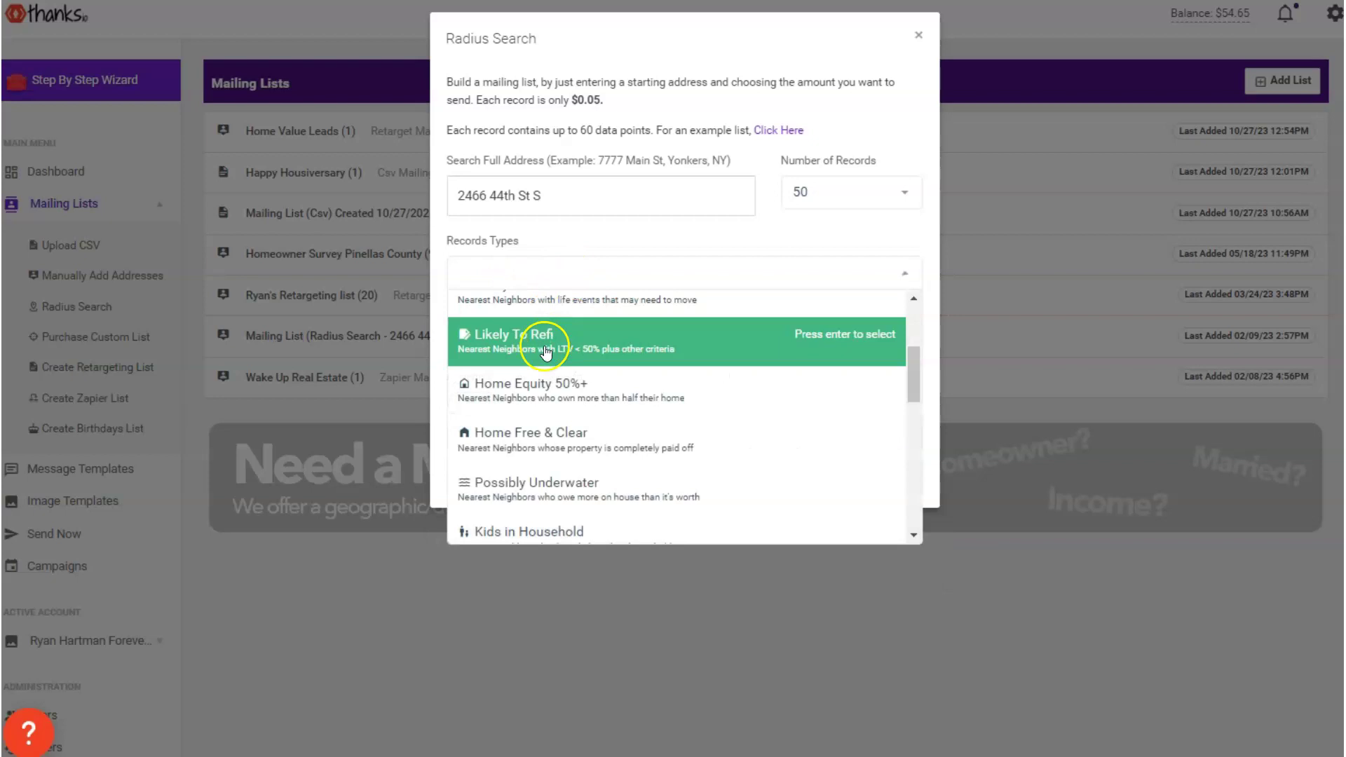
{"action": "left_click", "coordinate": [559, 396]}
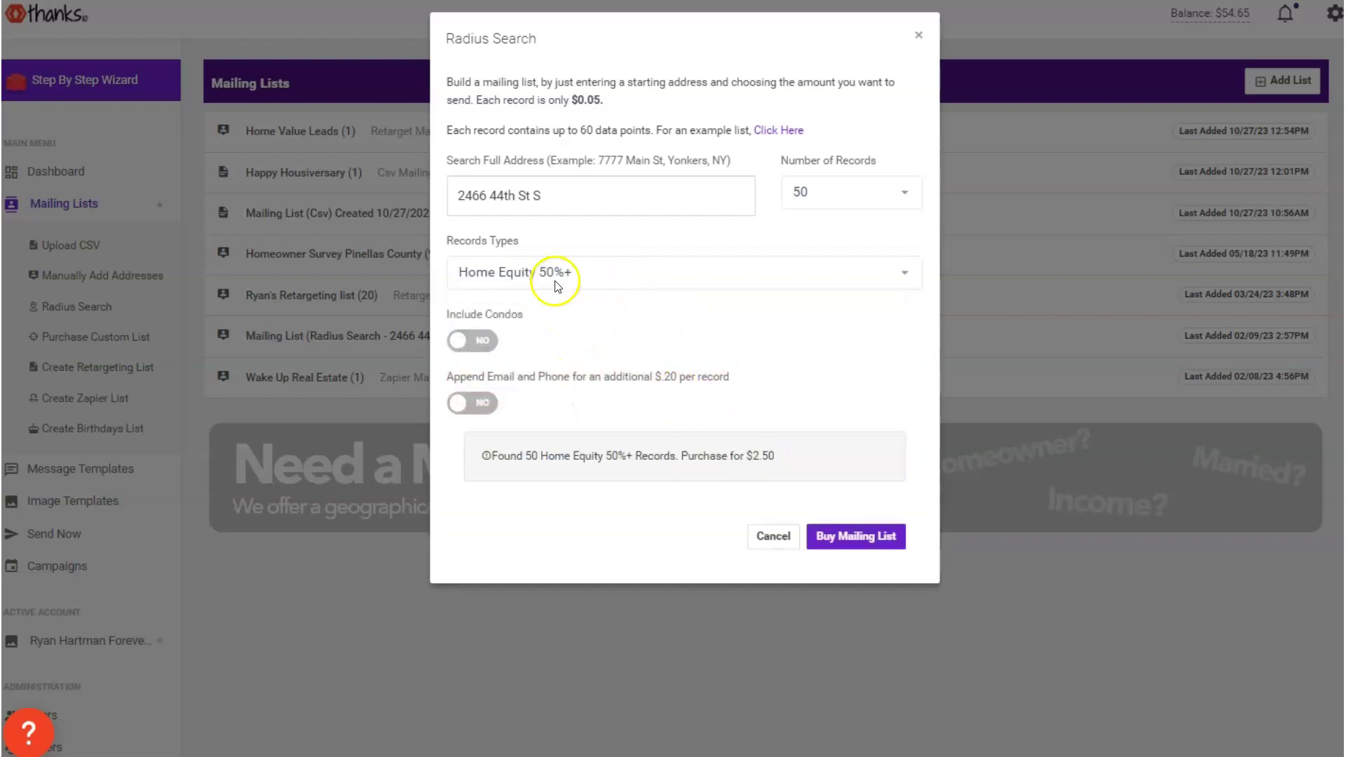
{"action": "left_click", "coordinate": [480, 344]}
{"action": "left_click", "coordinate": [479, 342]}
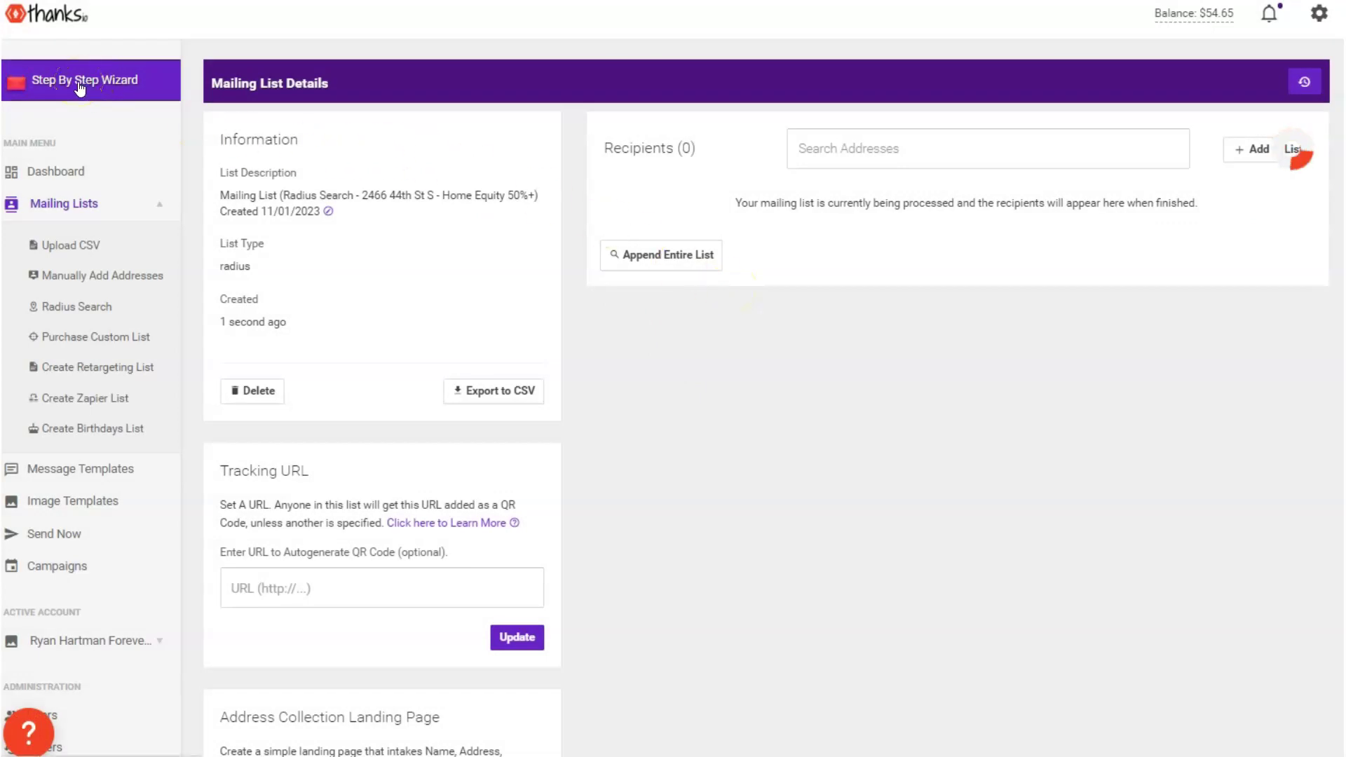
Launch the Step By Step sending wizard from the sidebar
{"action": "left_click", "coordinate": [49, 83]}
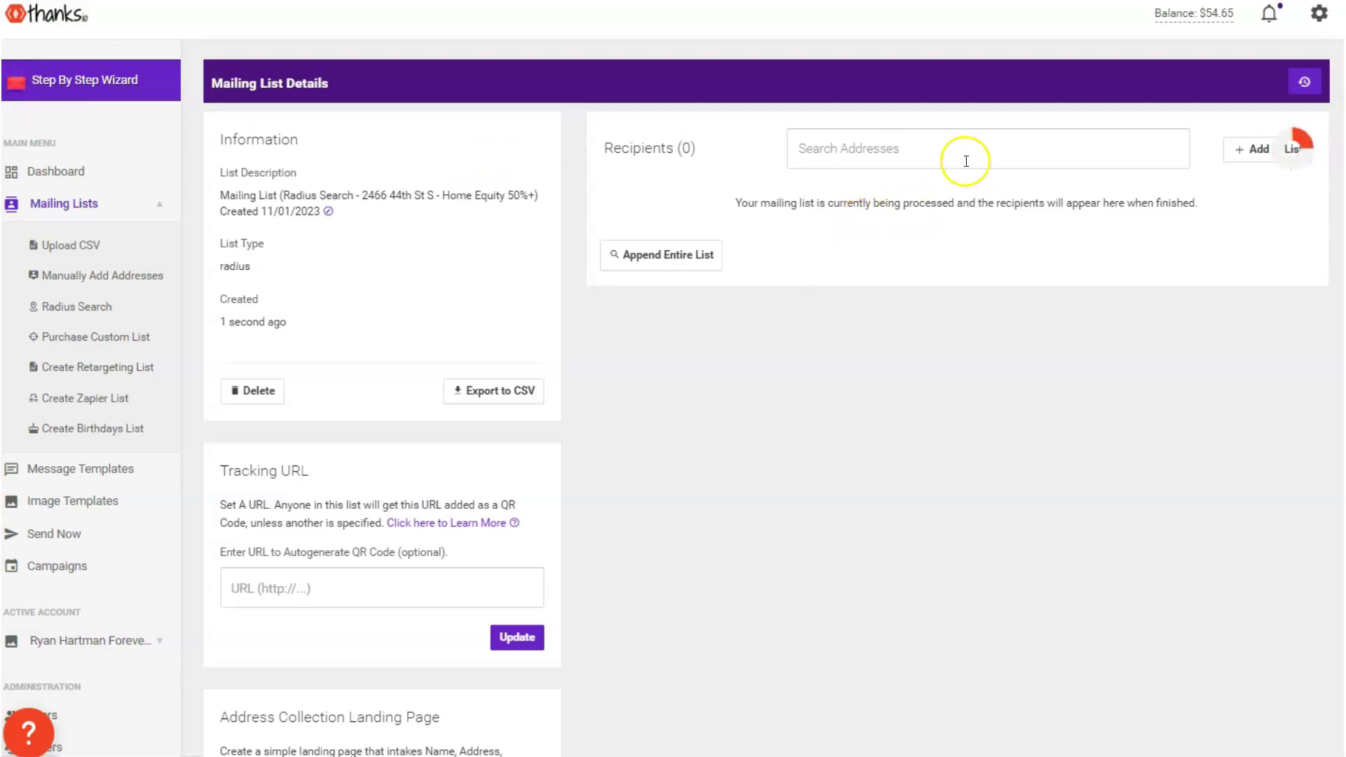
Choose a windowless letter with the Forever Florida letterhead background
{"action": "left_click", "coordinate": [66, 90]}
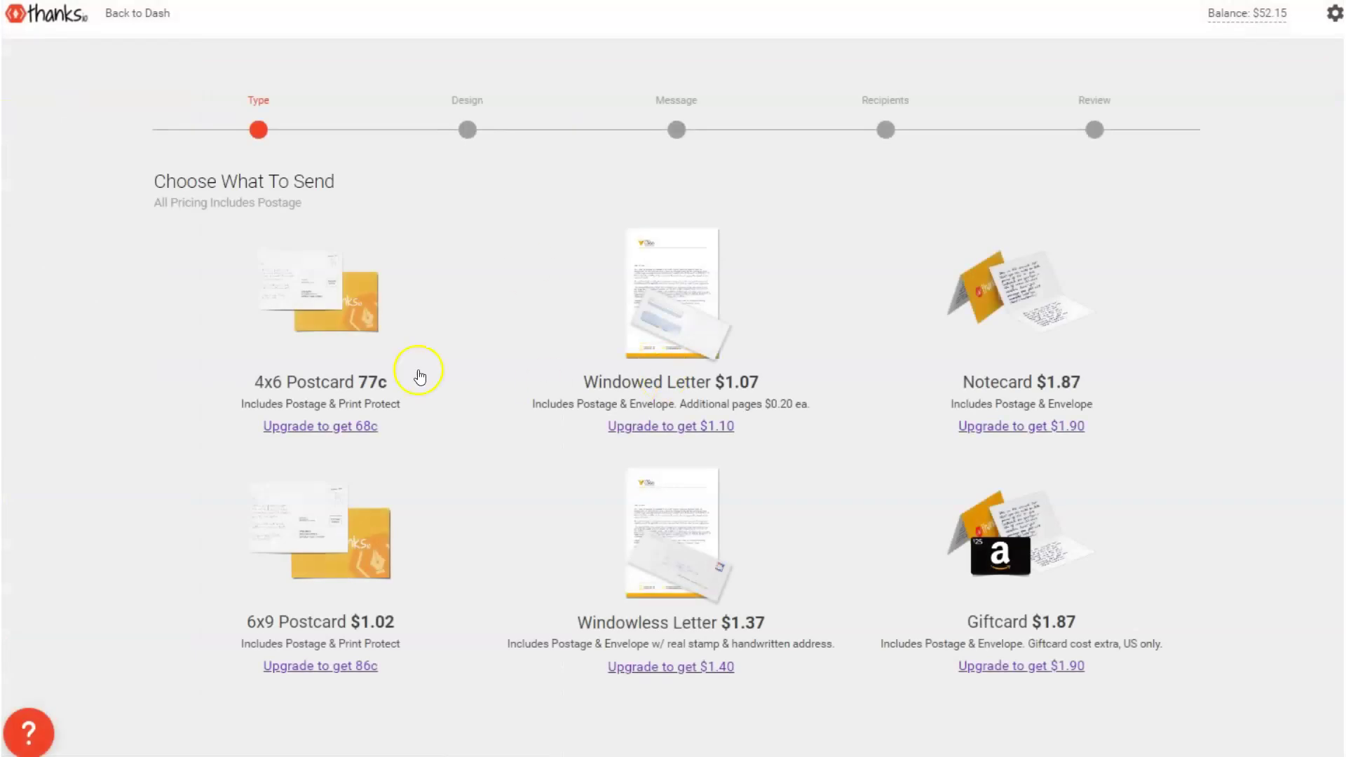
{"action": "left_click", "coordinate": [727, 611]}
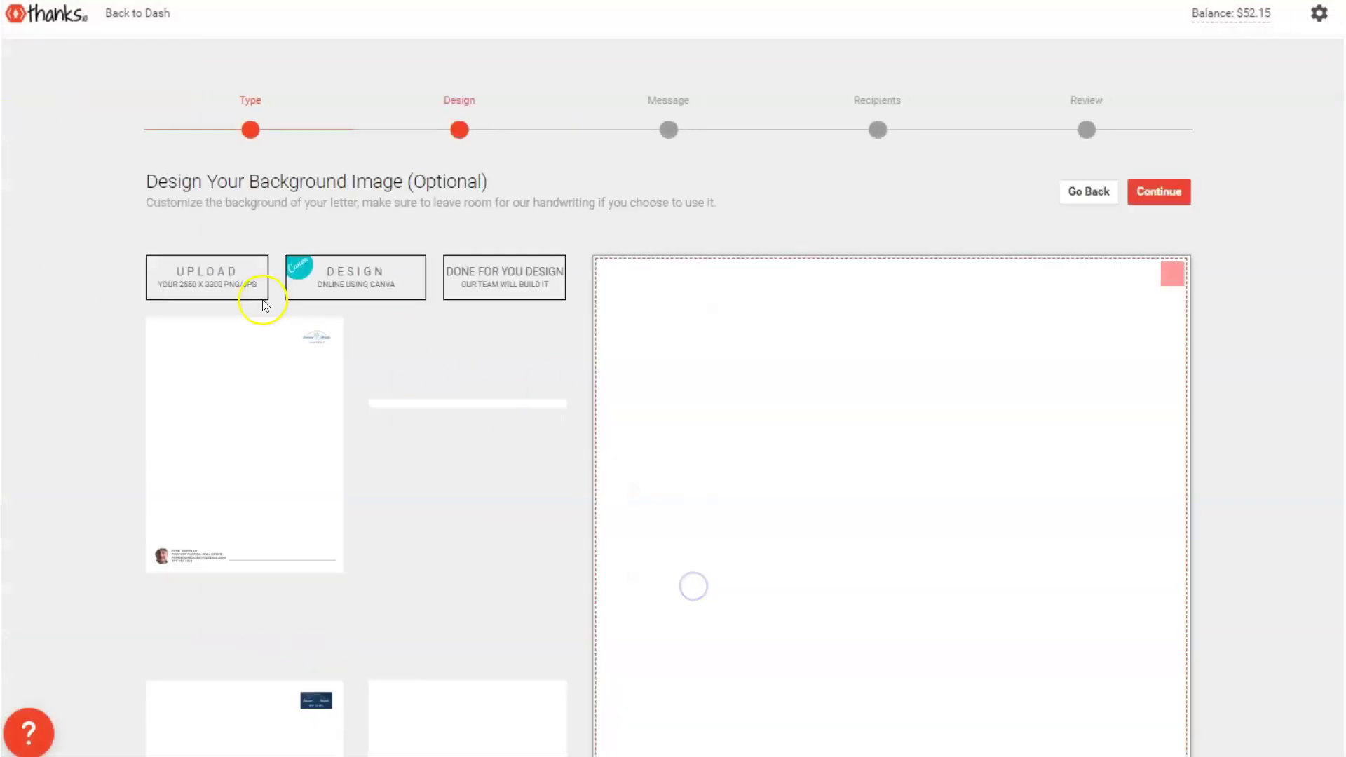
{"action": "left_click", "coordinate": [254, 435]}
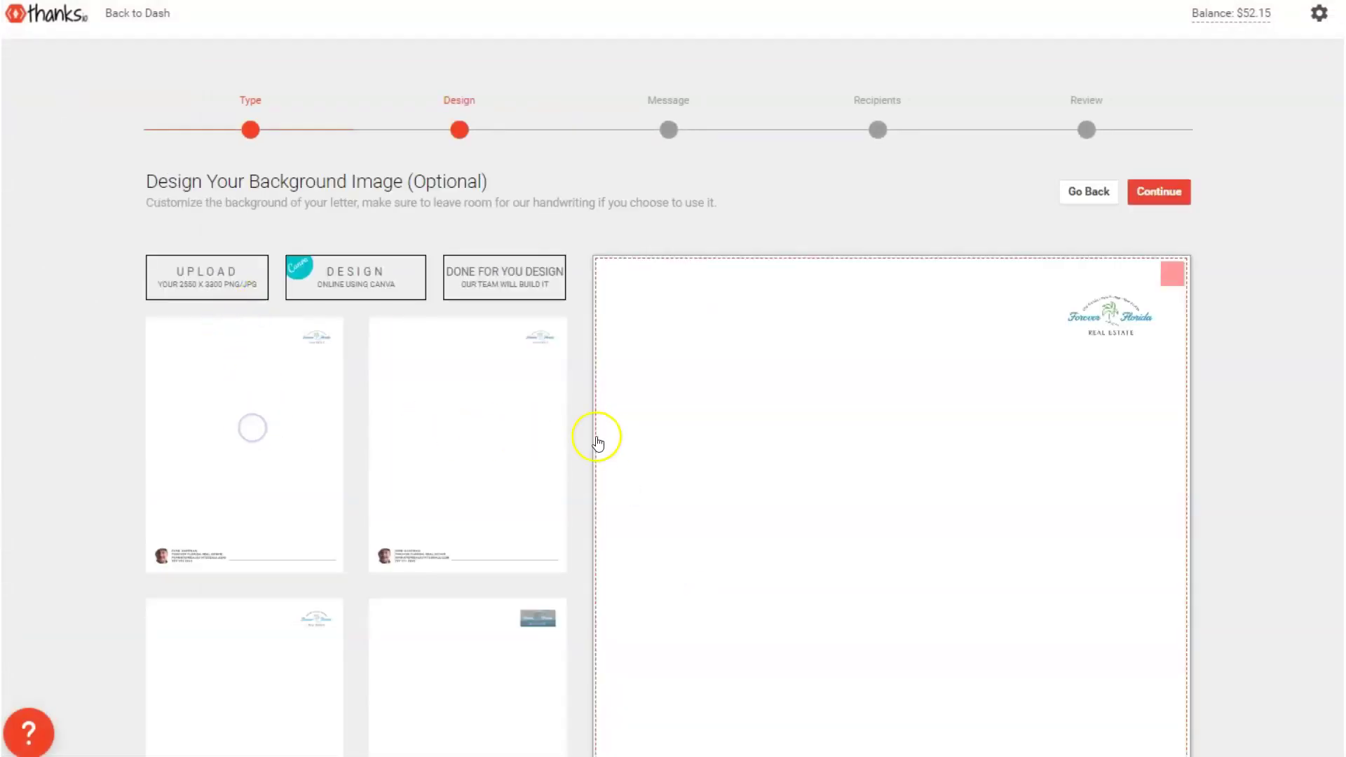
{"action": "scroll", "coordinate": [591, 435], "scroll_direction": "down", "scroll_amount": 3}
{"action": "scroll", "coordinate": [490, 336], "scroll_direction": "down", "scroll_amount": 10}
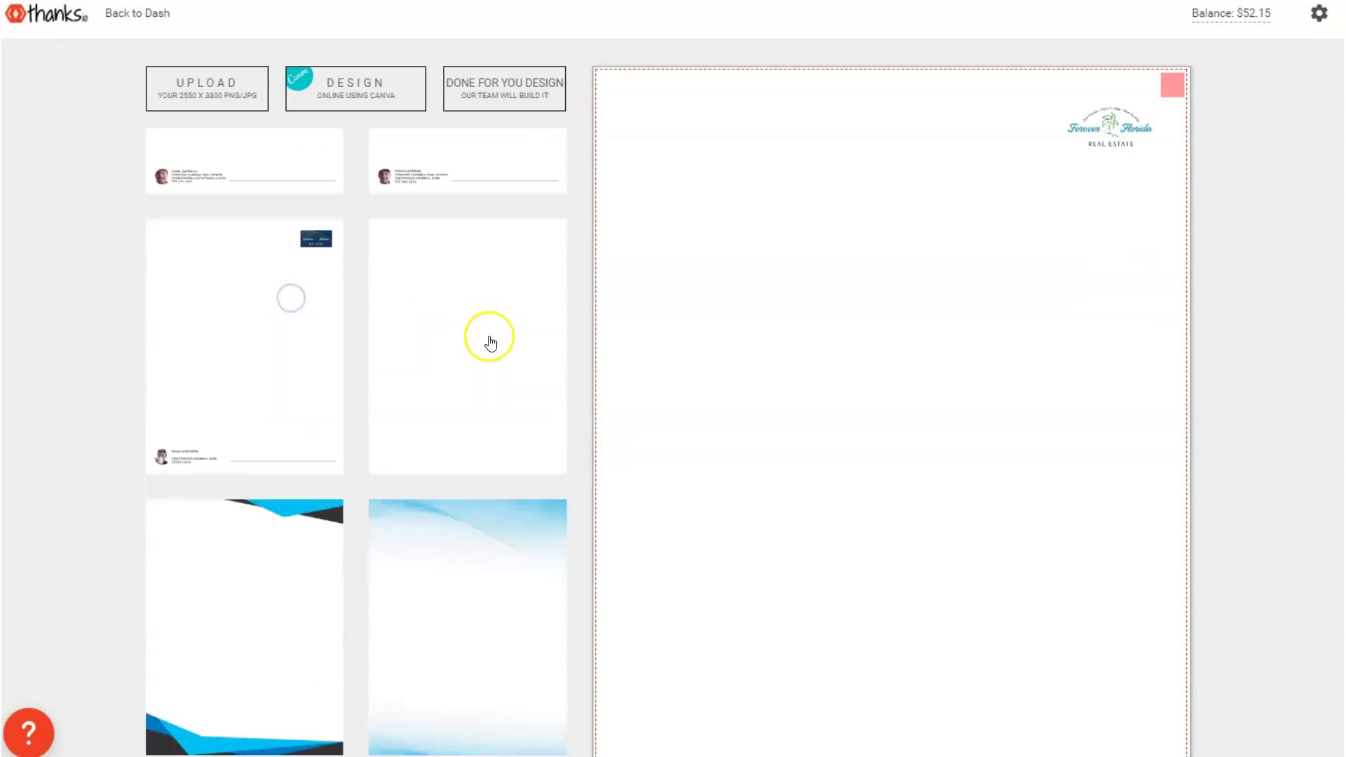
{"action": "scroll", "coordinate": [844, 361], "scroll_direction": "down", "scroll_amount": 3}
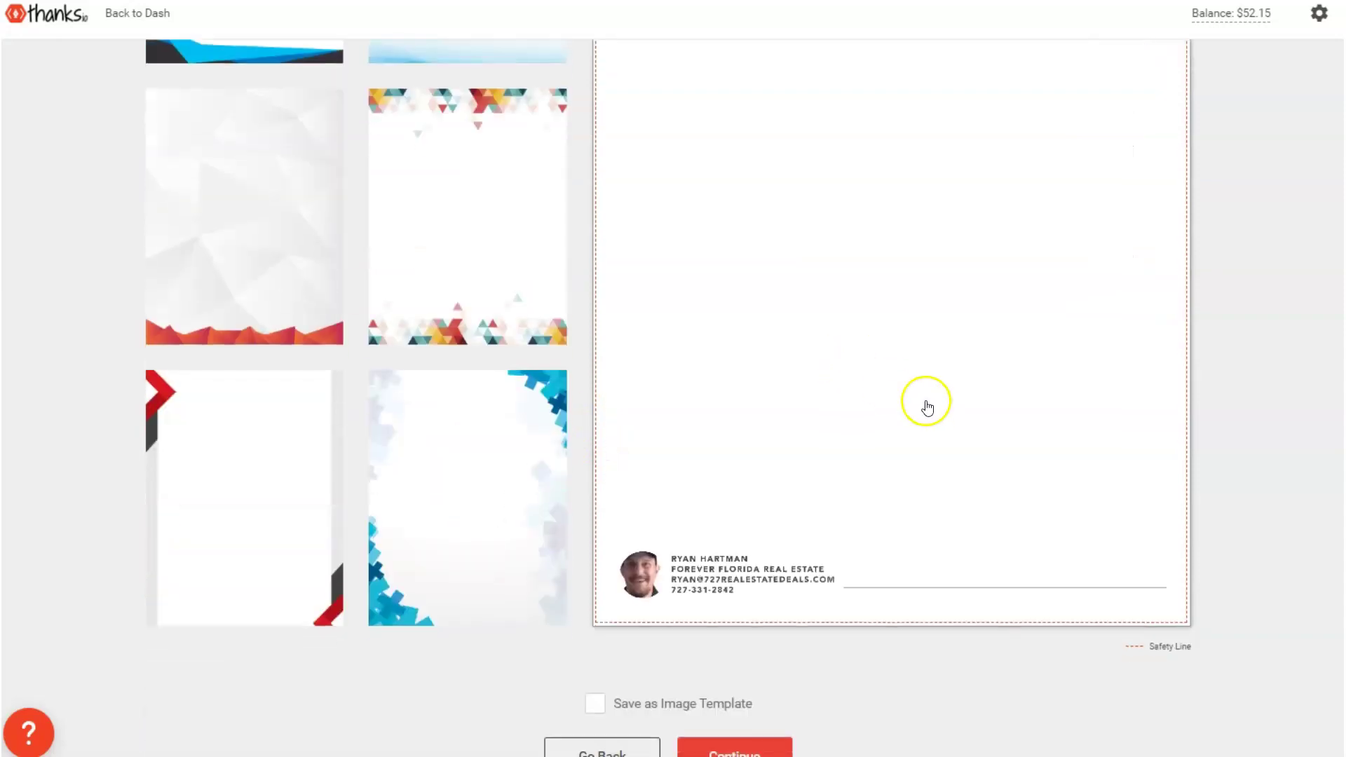
{"action": "left_click", "coordinate": [708, 745]}
Fill the letter message from the market-update template and save it
{"action": "scroll", "coordinate": [526, 291], "scroll_direction": "up", "scroll_amount": 6}
{"action": "left_click", "coordinate": [351, 269]}
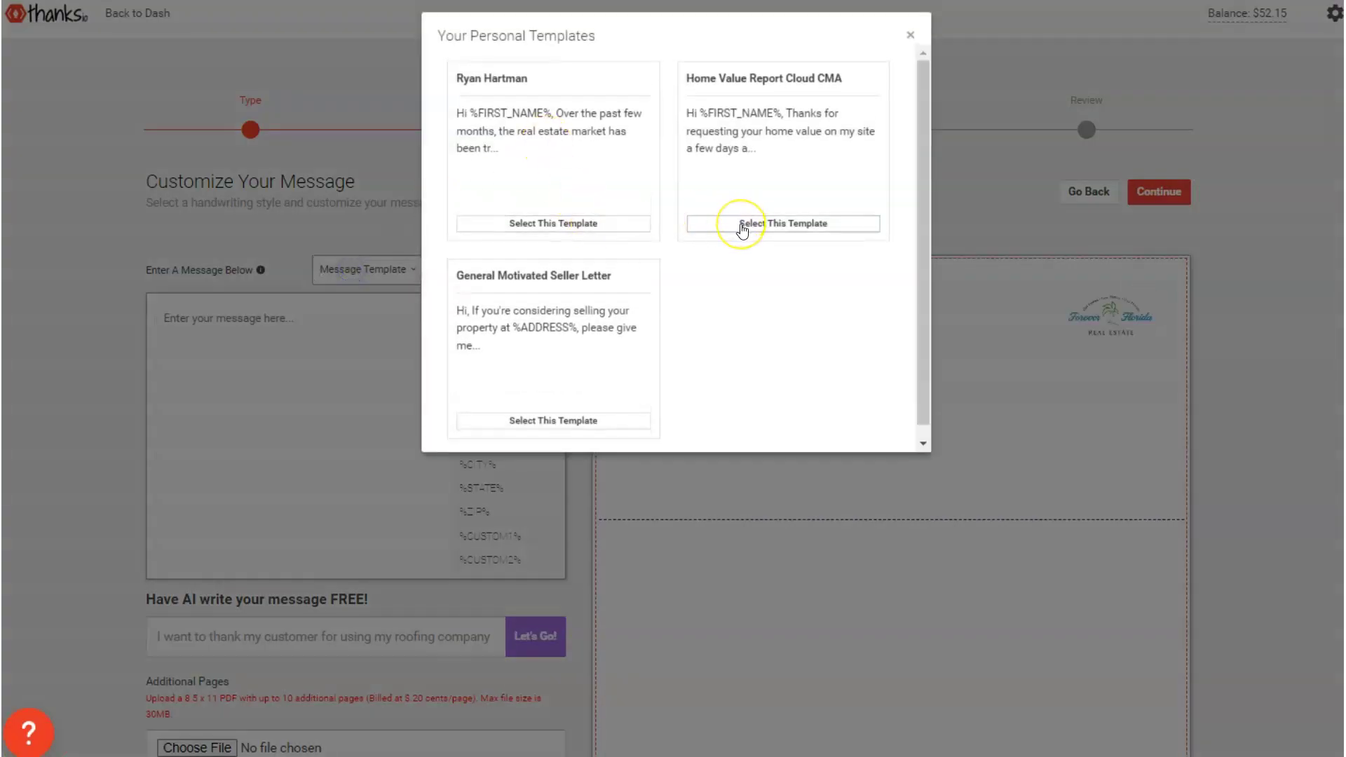
{"action": "left_click", "coordinate": [558, 223]}
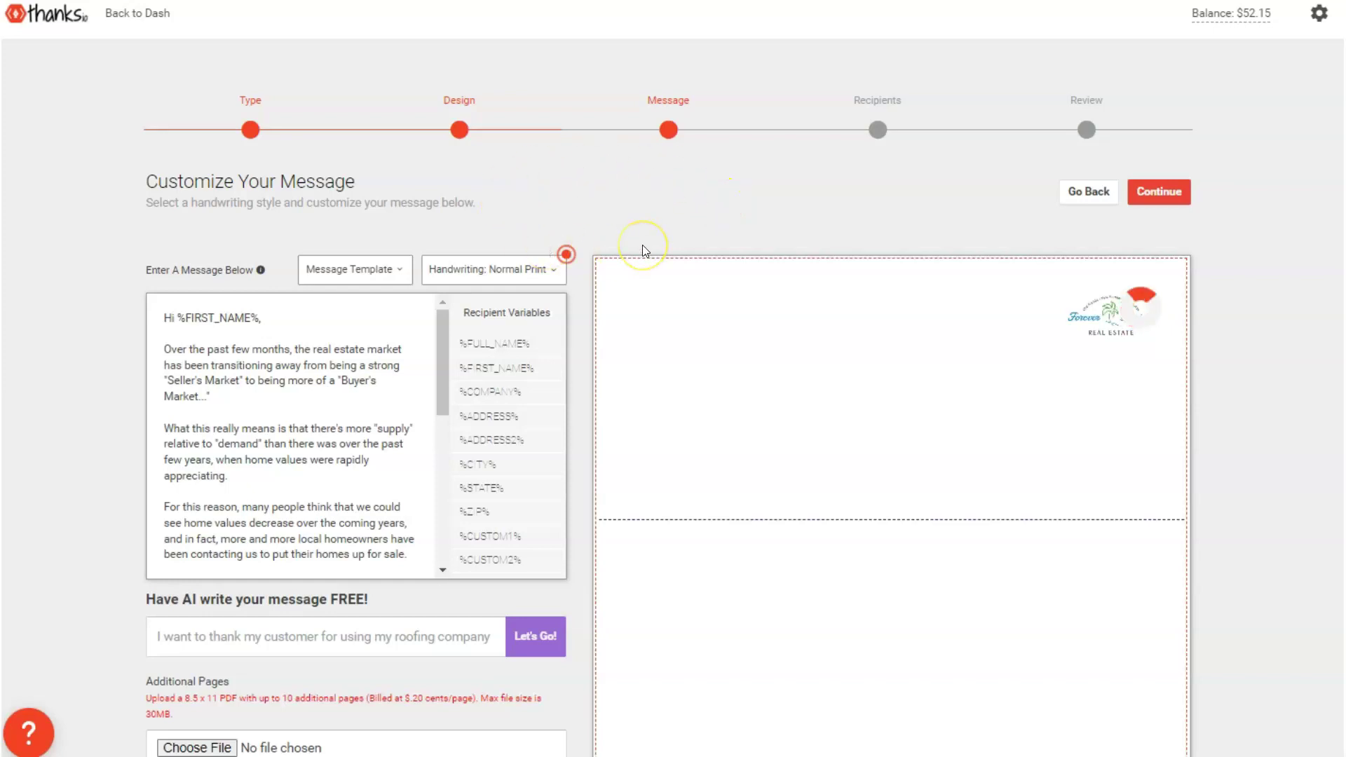
{"action": "scroll", "coordinate": [642, 246], "scroll_direction": "down", "scroll_amount": 3}
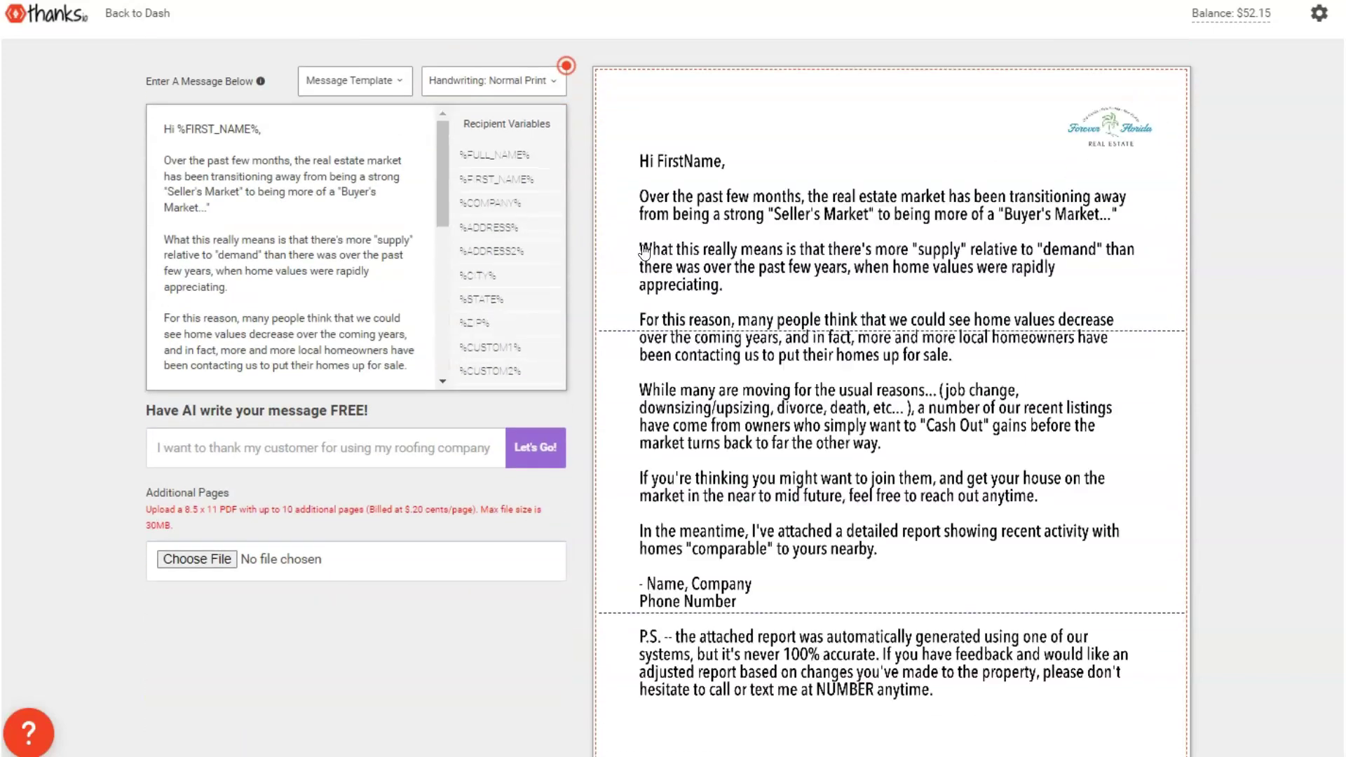
{"action": "scroll", "coordinate": [643, 252], "scroll_direction": "down", "scroll_amount": 3}
{"action": "left_click", "coordinate": [698, 748]}
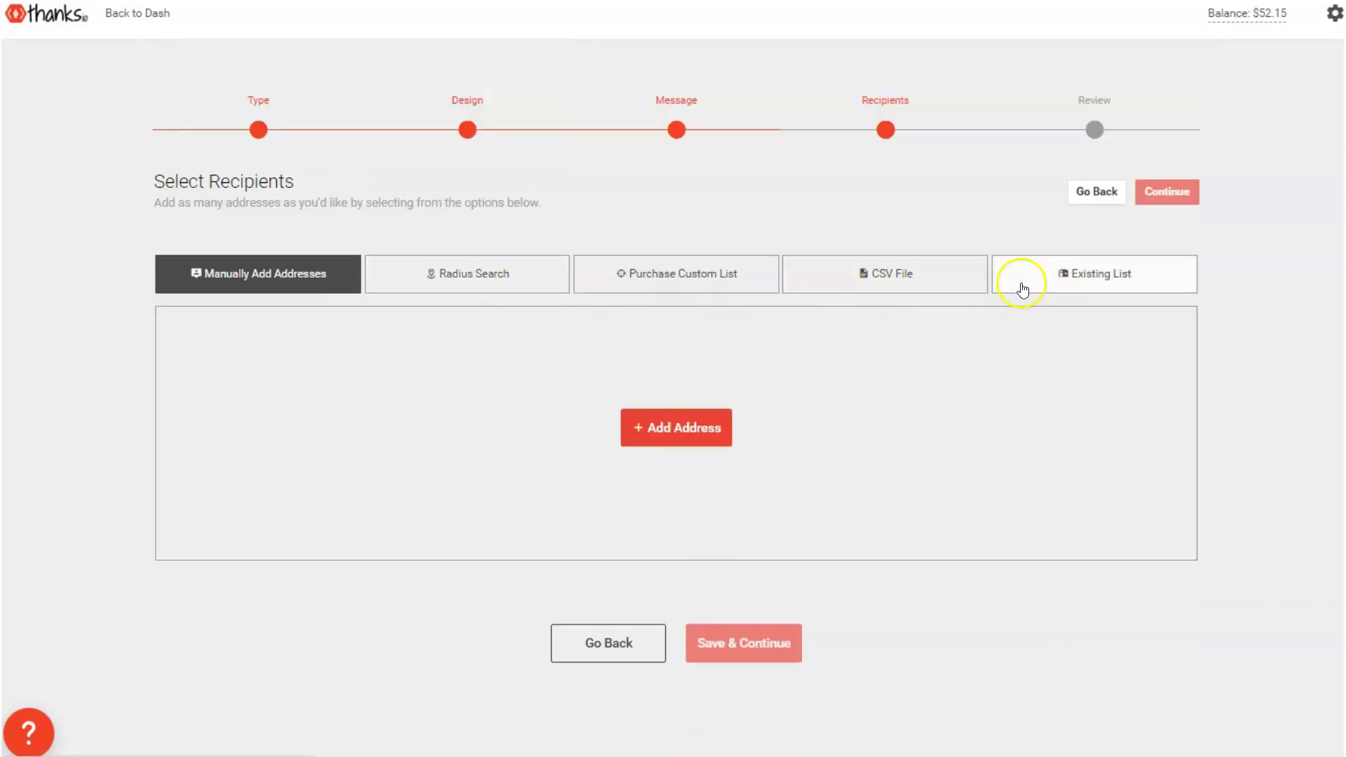
Select the existing 50-recipient Home Equity 50%+ radius list as recipients
{"action": "left_click", "coordinate": [1076, 275]}
{"action": "left_click", "coordinate": [163, 363]}
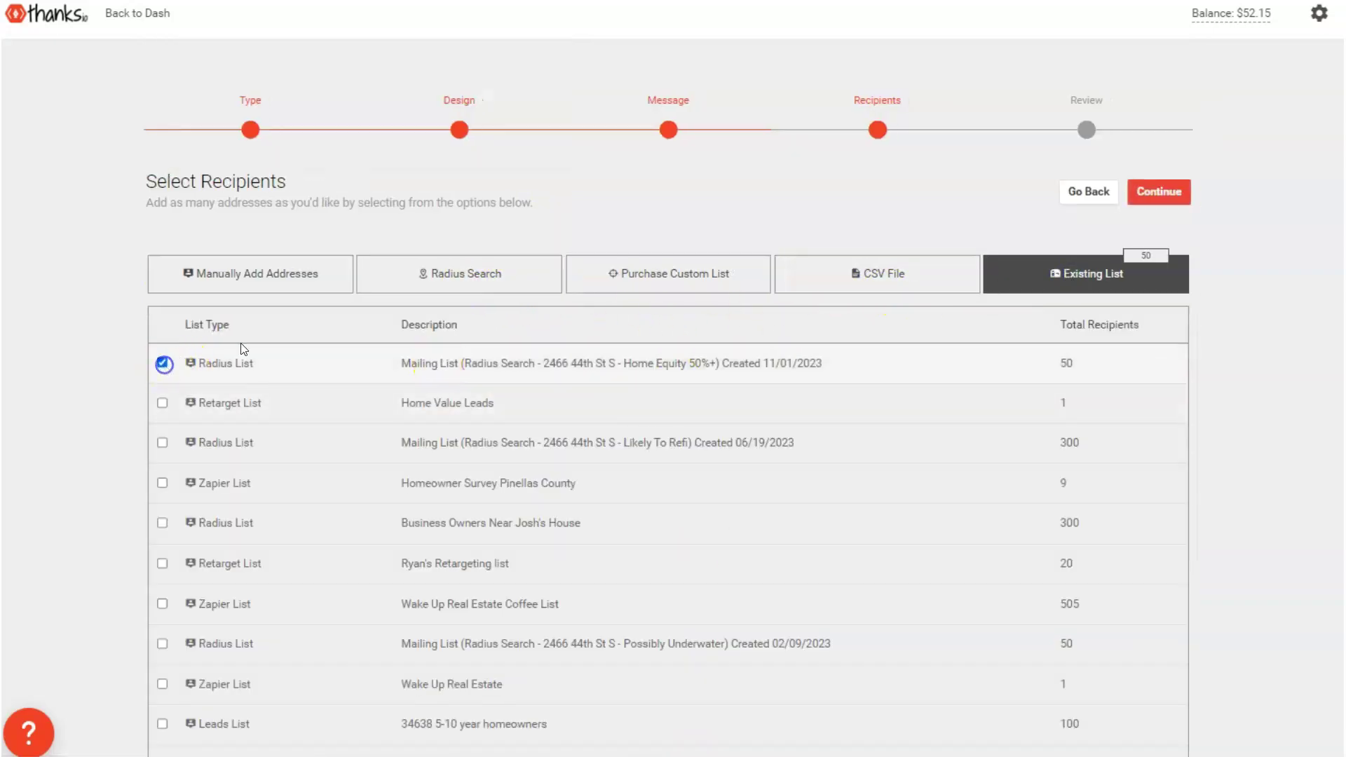
{"action": "scroll", "coordinate": [750, 219], "scroll_direction": "down", "scroll_amount": 13}
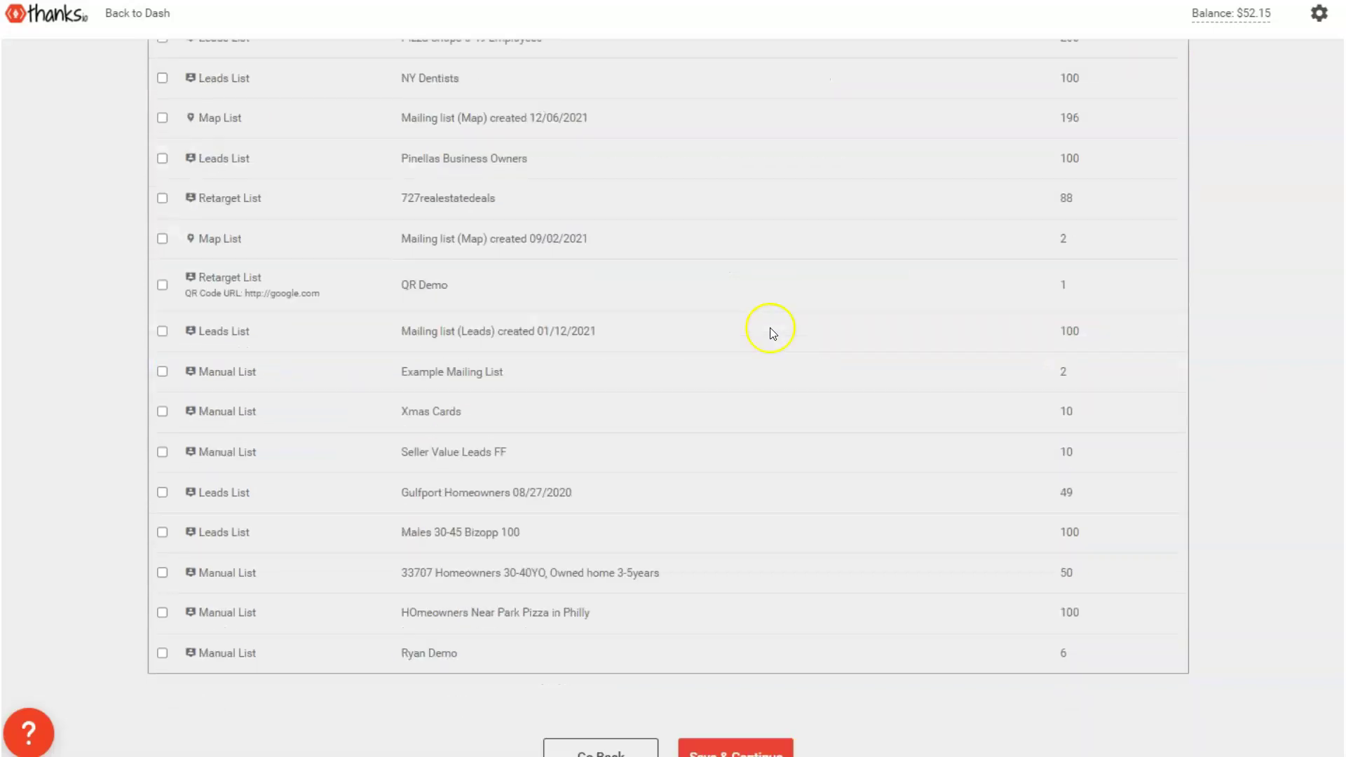
Proceed to Review & Confirm and check the letter preview and $68.50 estimate for 50 recipients
{"action": "left_click", "coordinate": [720, 748]}
{"action": "scroll", "coordinate": [705, 599], "scroll_direction": "up", "scroll_amount": 15}
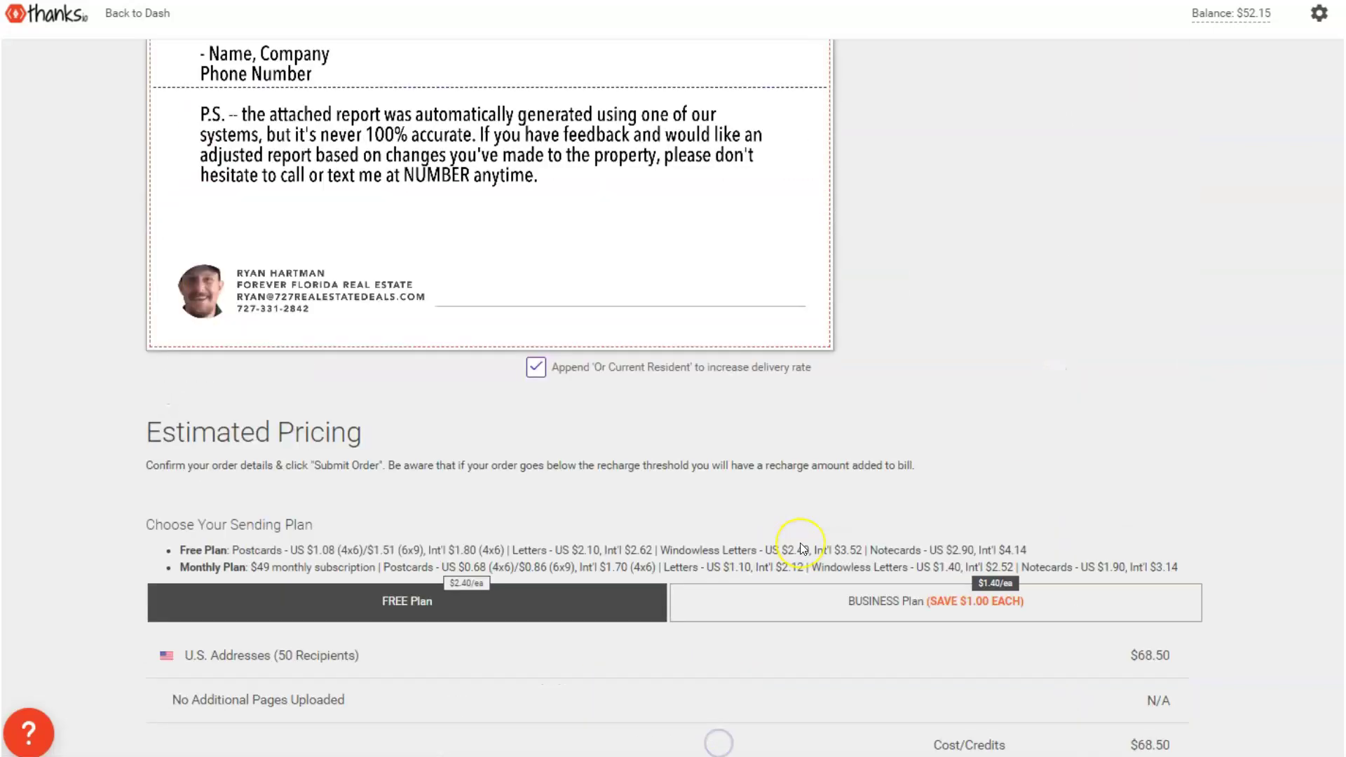
{"action": "scroll", "coordinate": [803, 549], "scroll_direction": "down", "scroll_amount": 7}
{"action": "scroll", "coordinate": [801, 560], "scroll_direction": "up", "scroll_amount": 2}
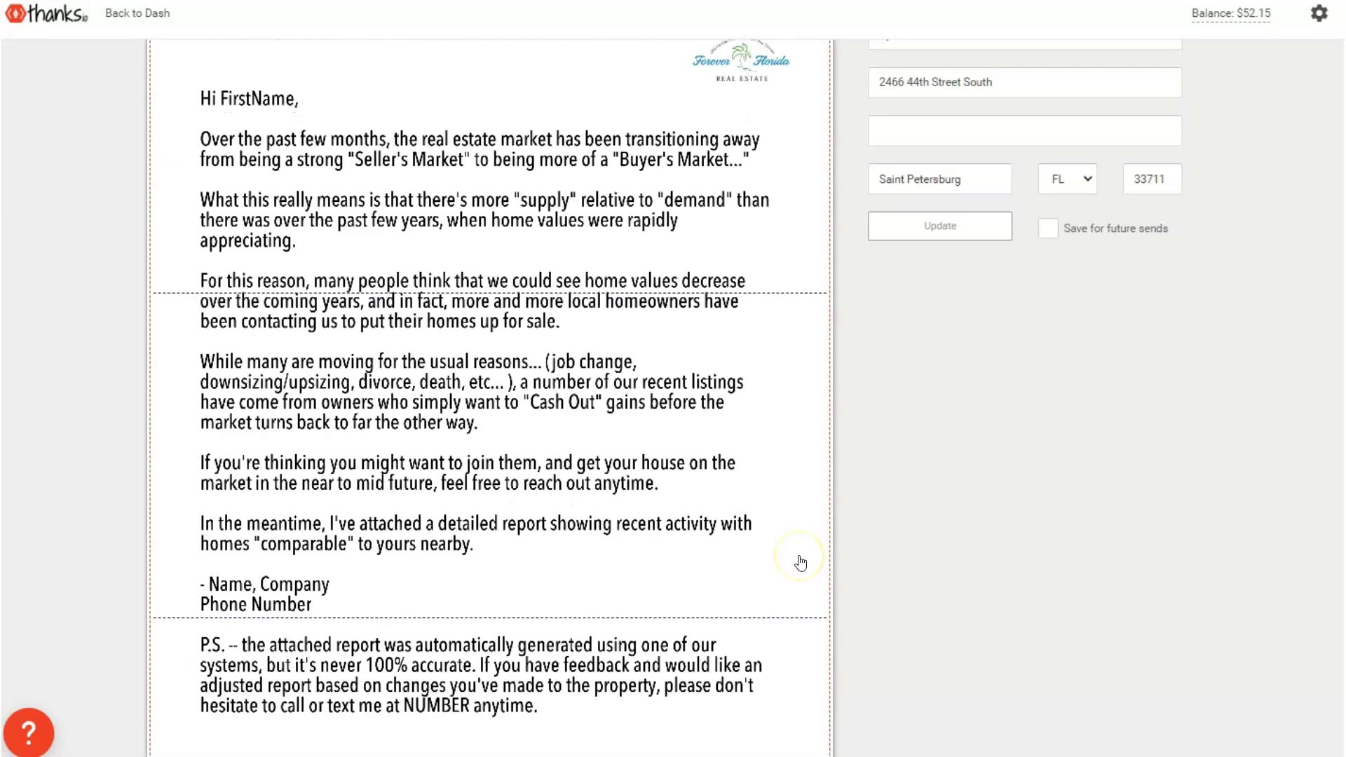
{"action": "scroll", "coordinate": [800, 568], "scroll_direction": "down", "scroll_amount": 4}
{"action": "scroll", "coordinate": [799, 568], "scroll_direction": "up", "scroll_amount": 1}
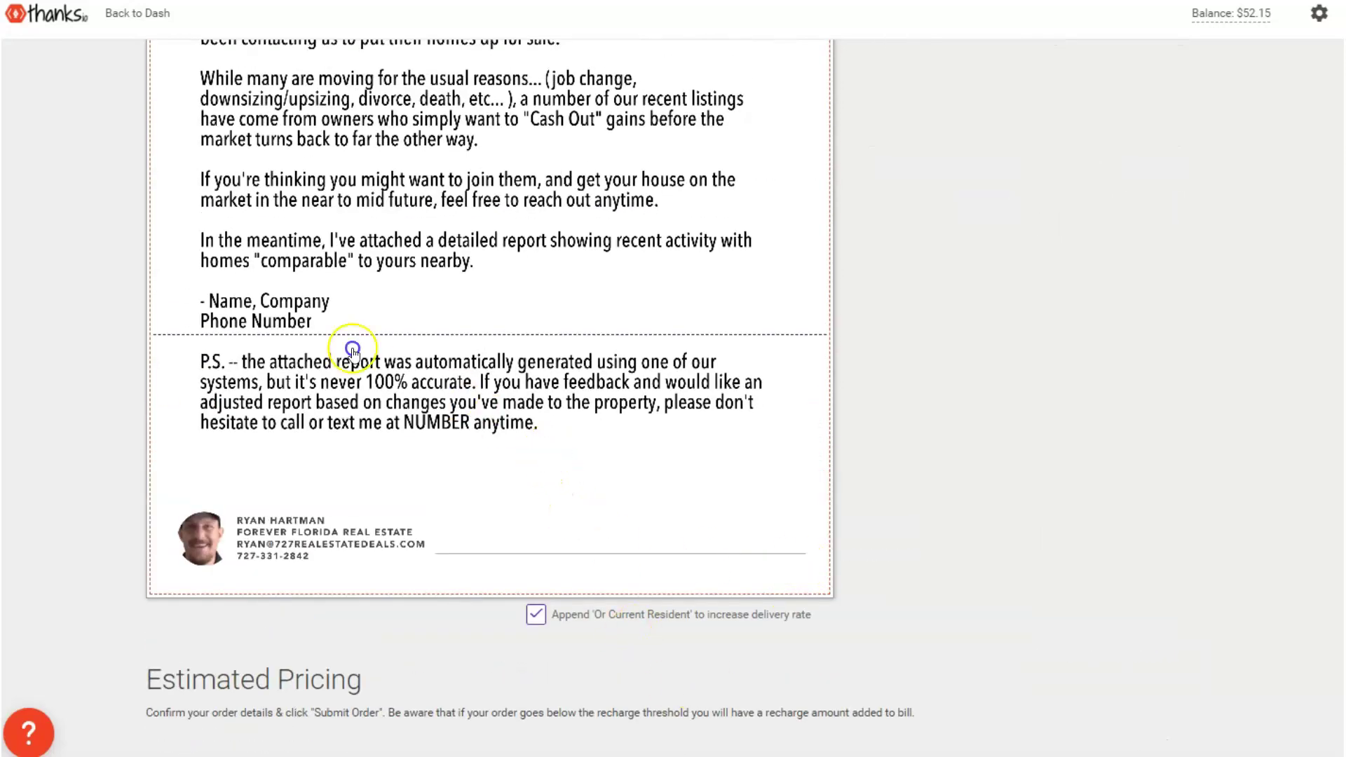
{"action": "scroll", "coordinate": [544, 291], "scroll_direction": "up", "scroll_amount": 6}
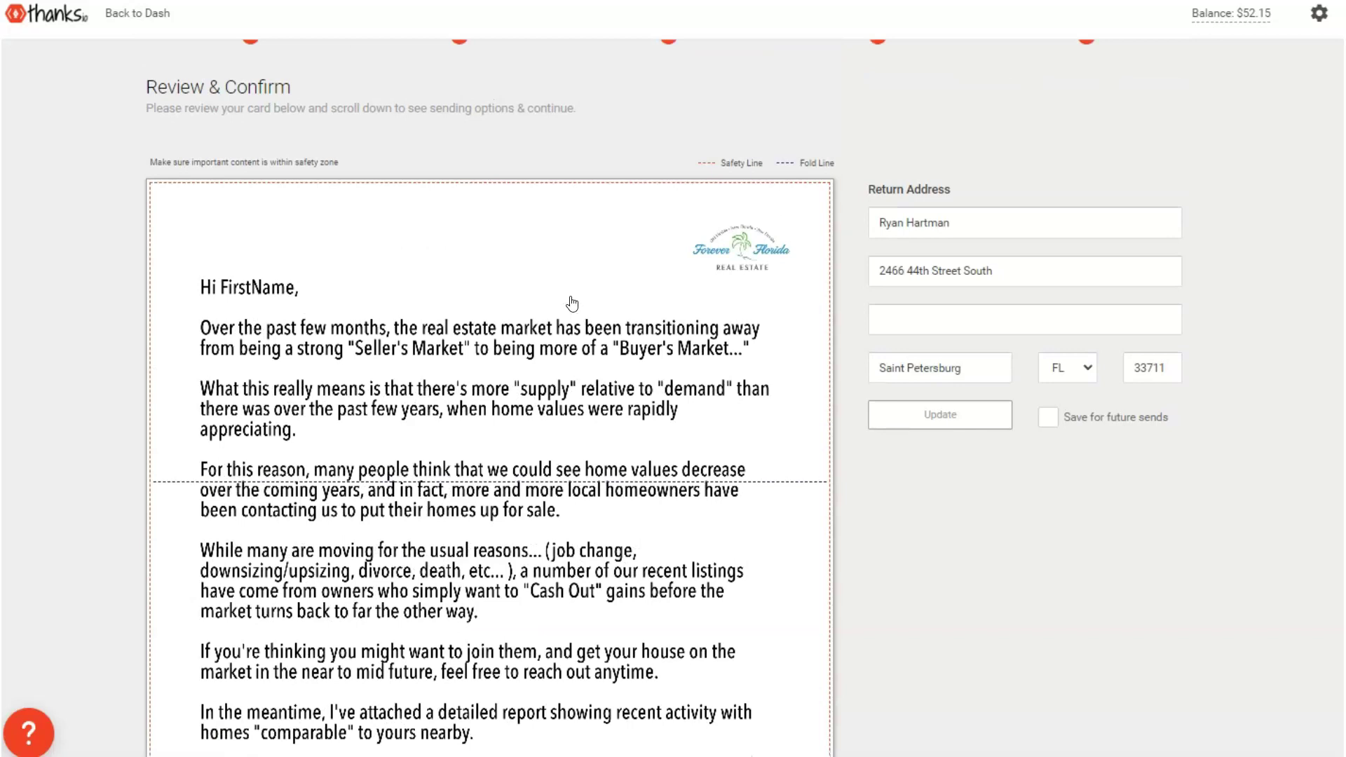
{"action": "scroll", "coordinate": [572, 303], "scroll_direction": "down", "scroll_amount": 10}
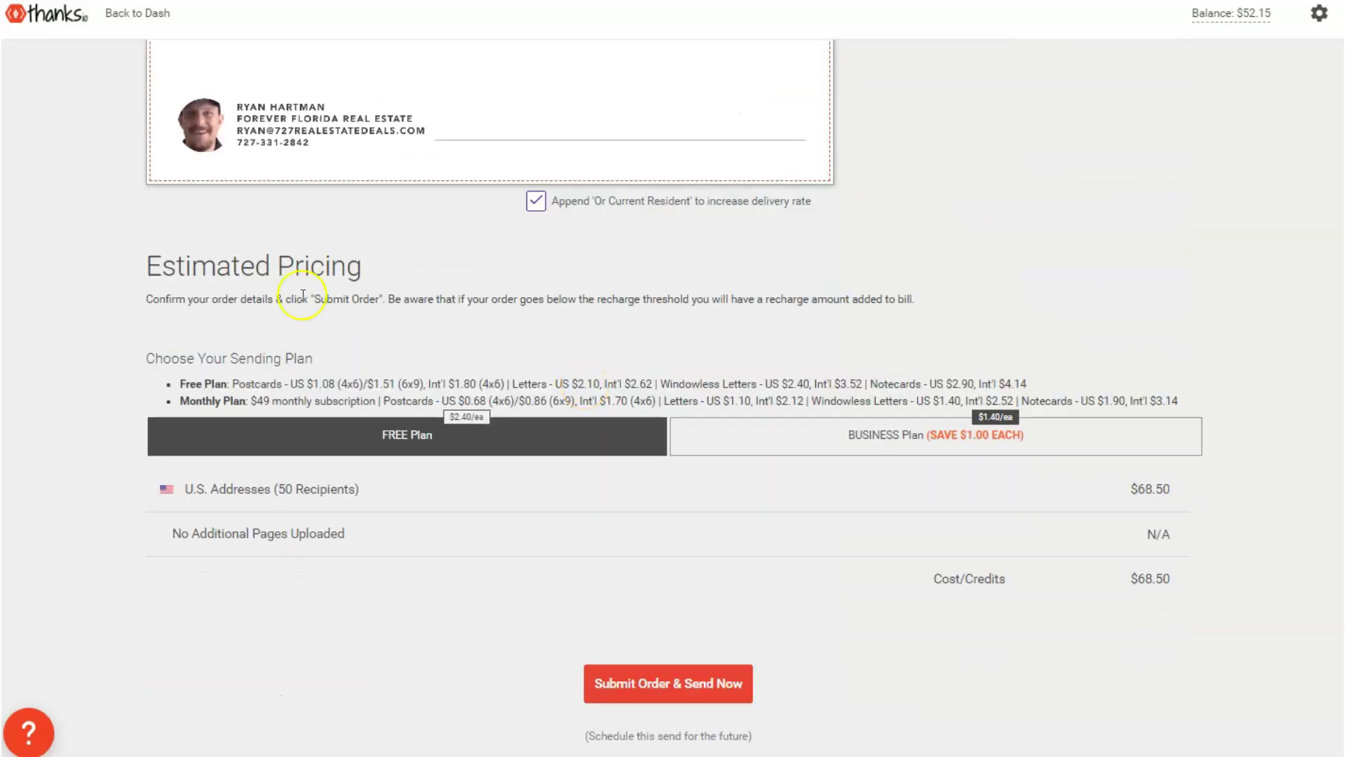
{"action": "scroll", "coordinate": [791, 466], "scroll_direction": "up", "scroll_amount": 10}
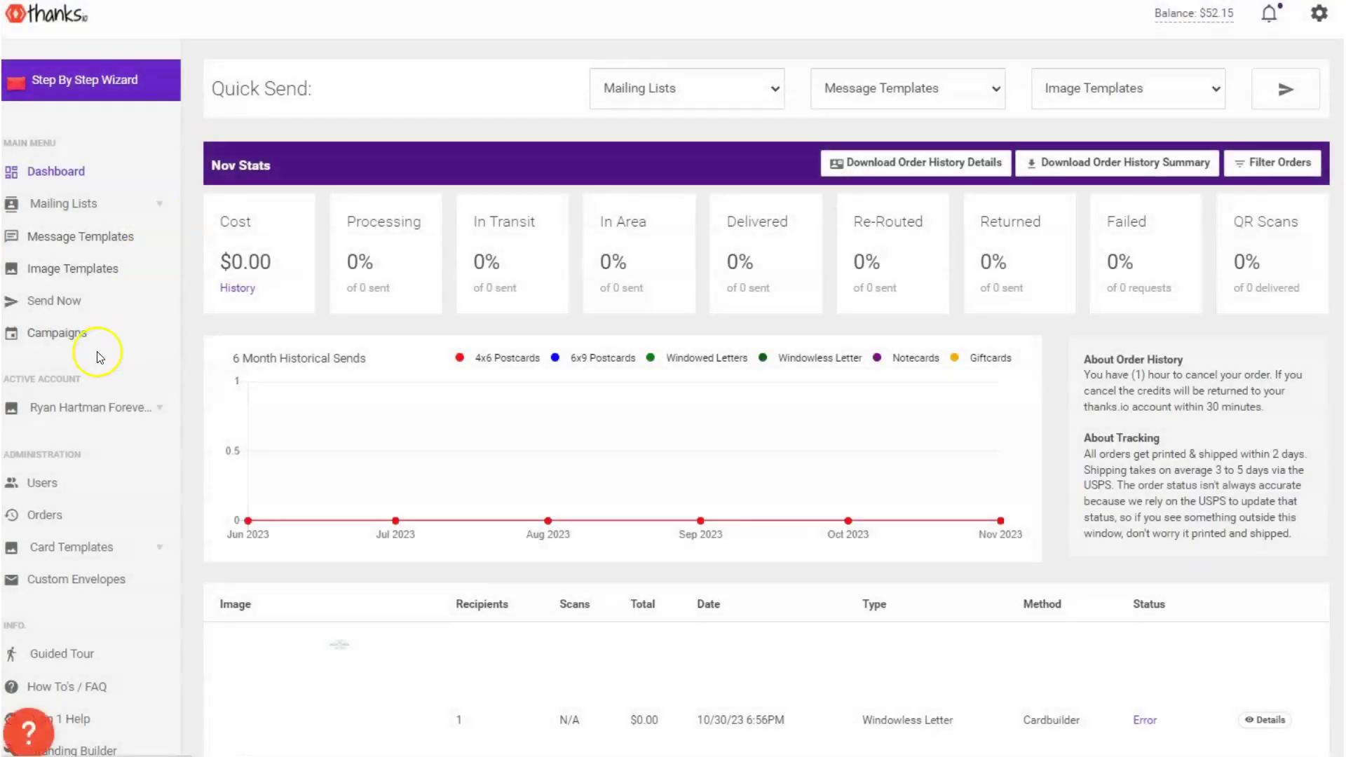
Open the Home Value Report Cloud CMA message template for editing
{"action": "left_click", "coordinate": [72, 333]}
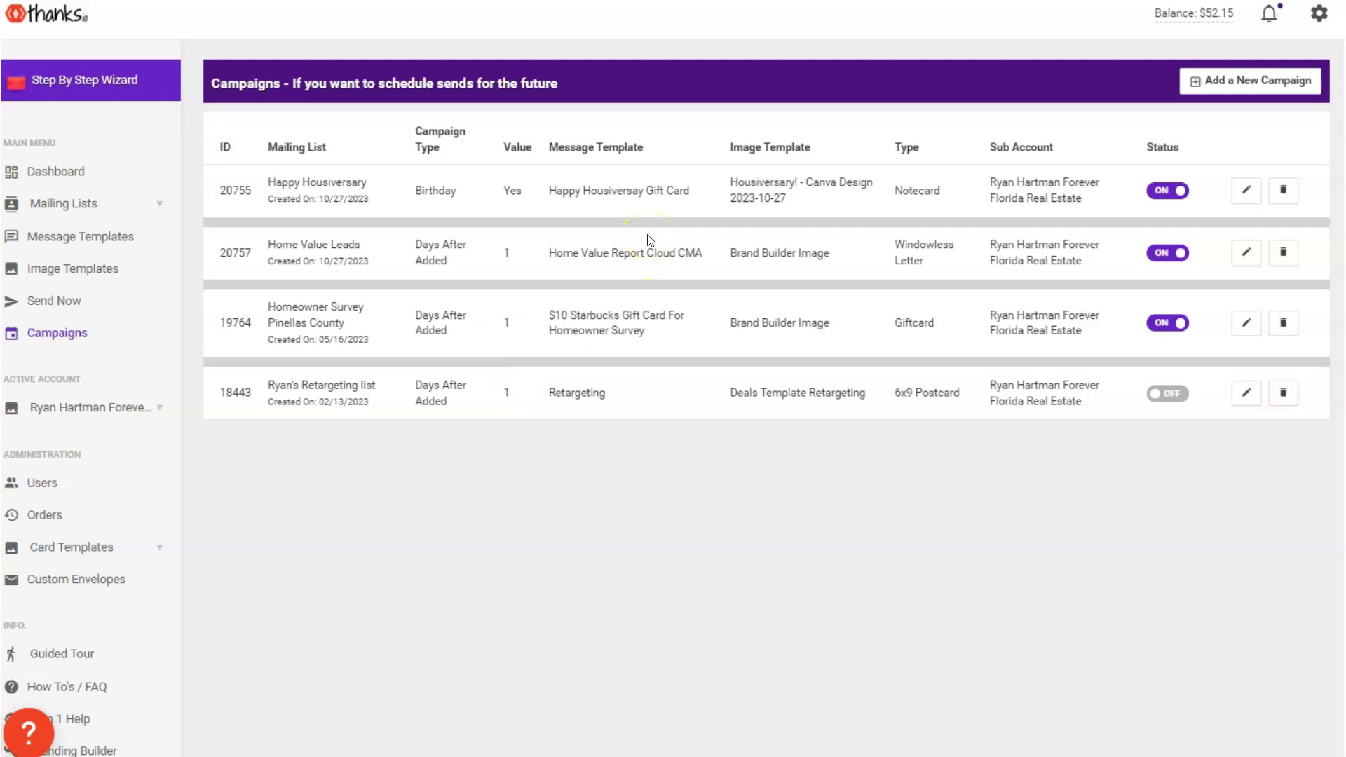
{"action": "left_click", "coordinate": [33, 247]}
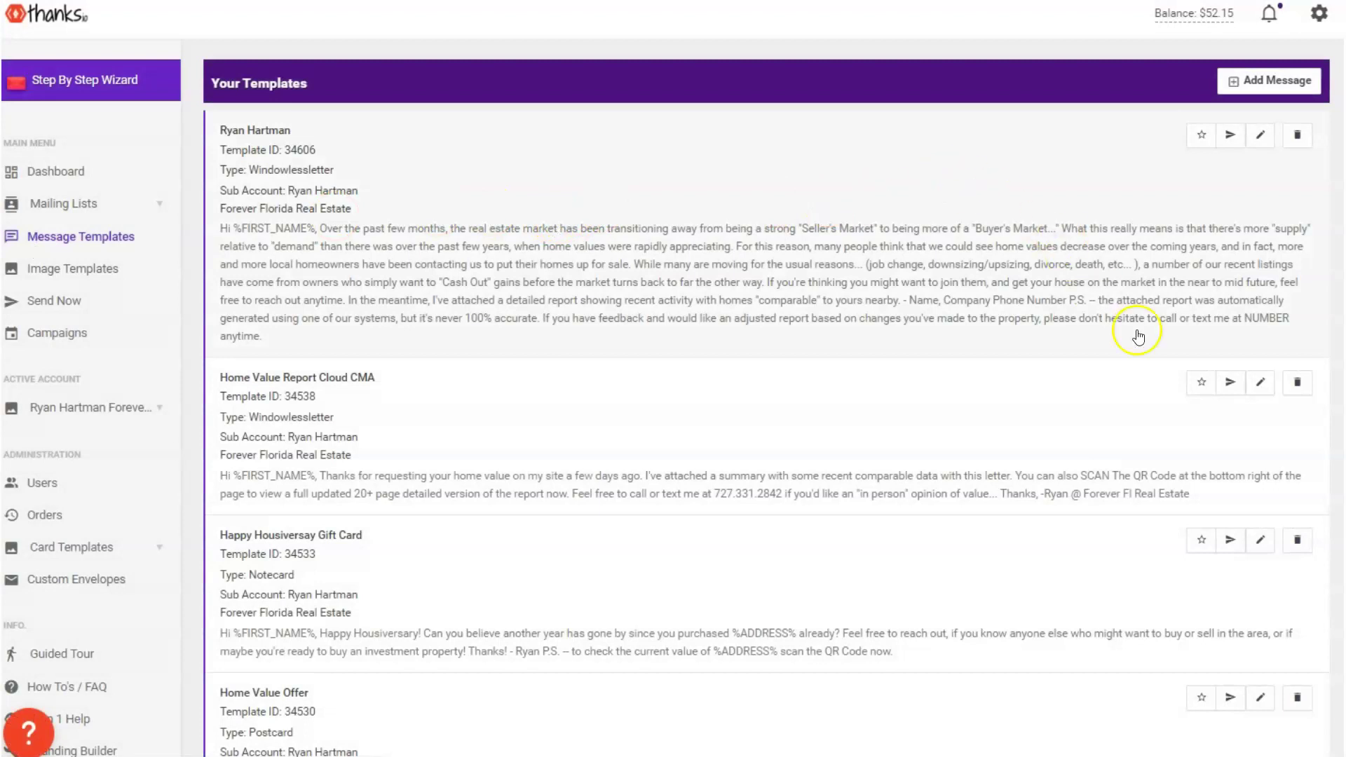
{"action": "left_click", "coordinate": [1259, 386]}
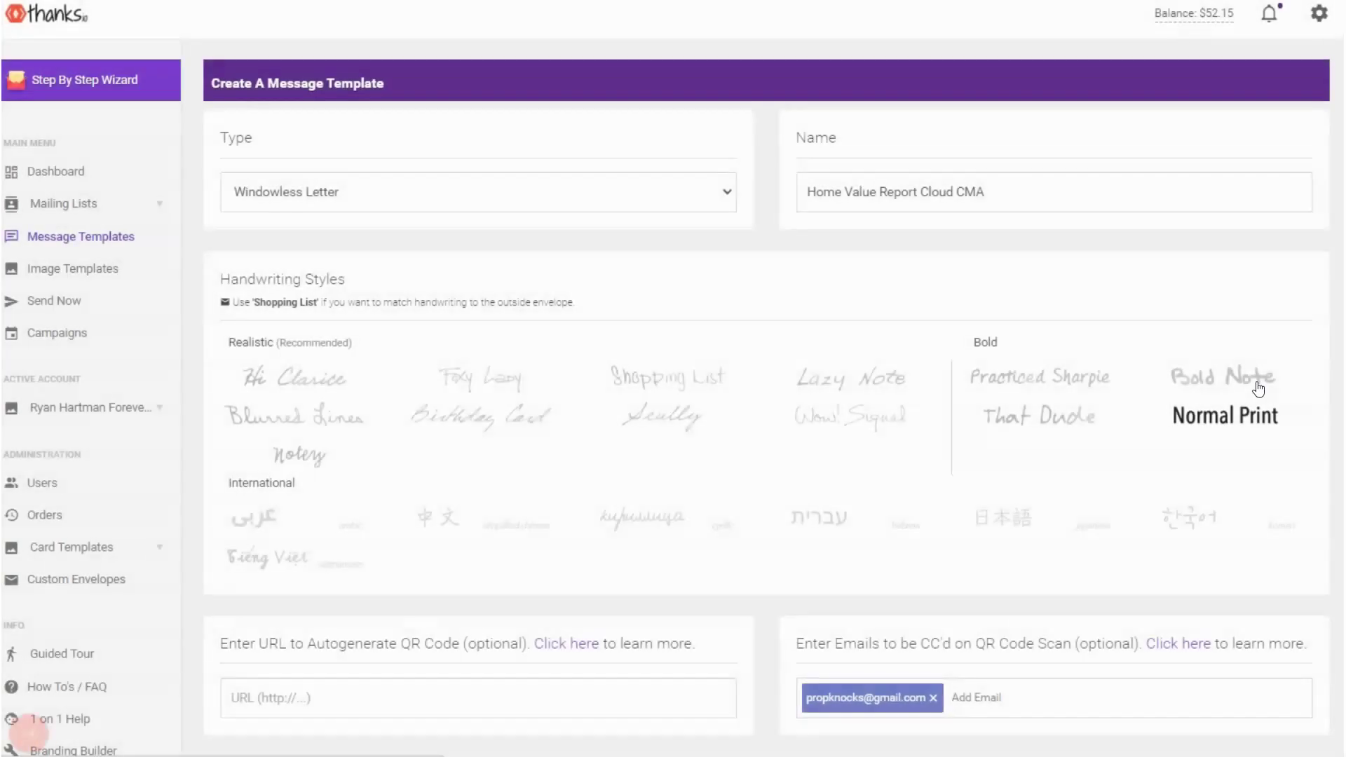
Show the template's Magic CMA connection settings, with page list 5,6,-2,-3
{"action": "scroll", "coordinate": [834, 288], "scroll_direction": "down", "scroll_amount": 10}
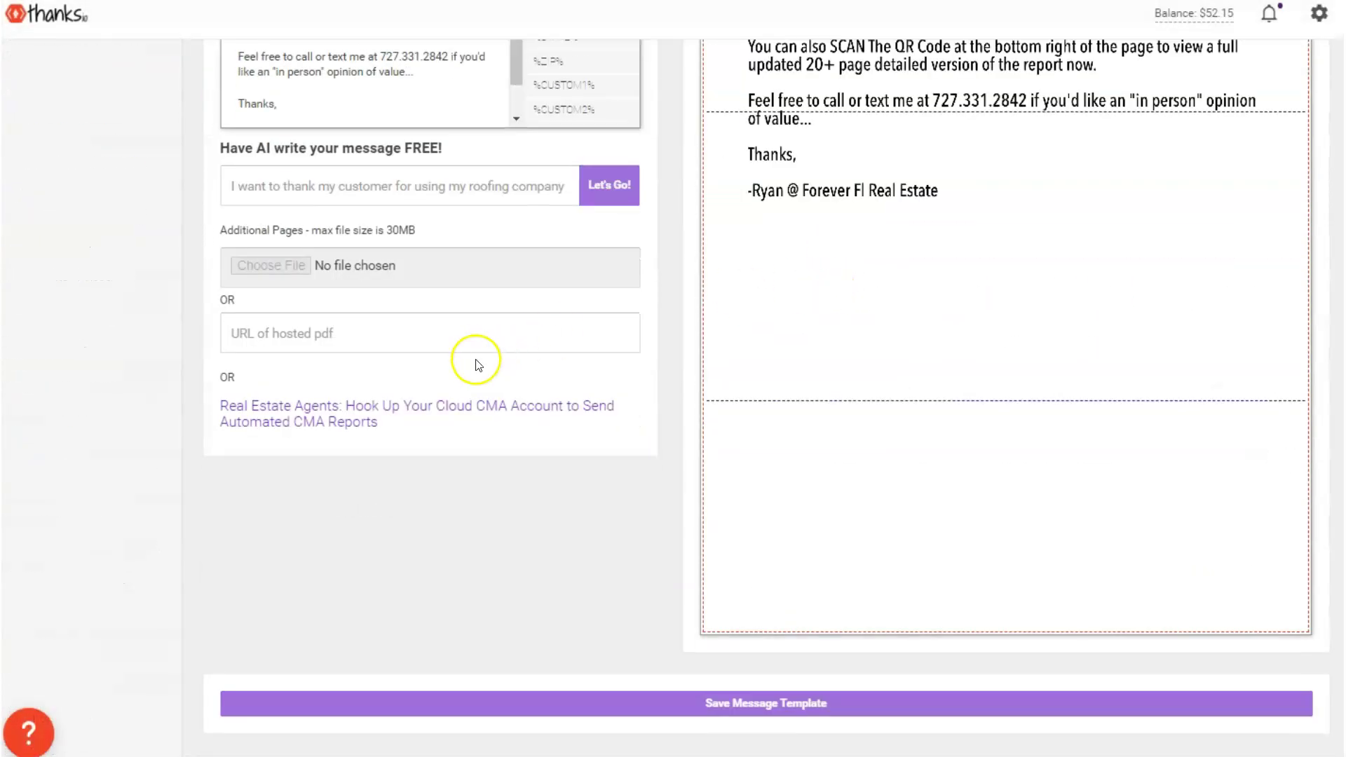
{"action": "left_click", "coordinate": [271, 406]}
{"action": "scroll", "coordinate": [419, 474], "scroll_direction": "down", "scroll_amount": 1}
{"action": "scroll", "coordinate": [419, 474], "scroll_direction": "down", "scroll_amount": 1}
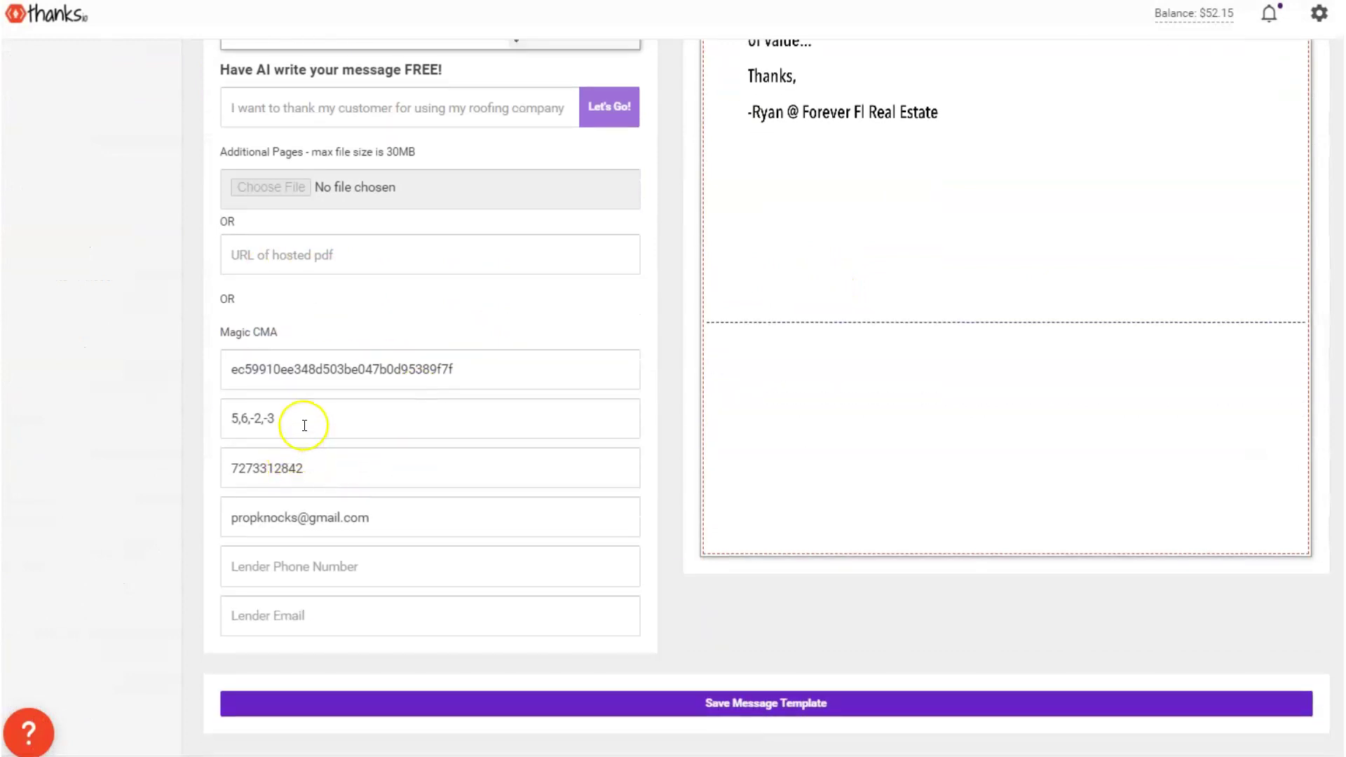
{"action": "left_click_drag", "start_coordinate": [300, 420], "coordinate": [225, 428]}
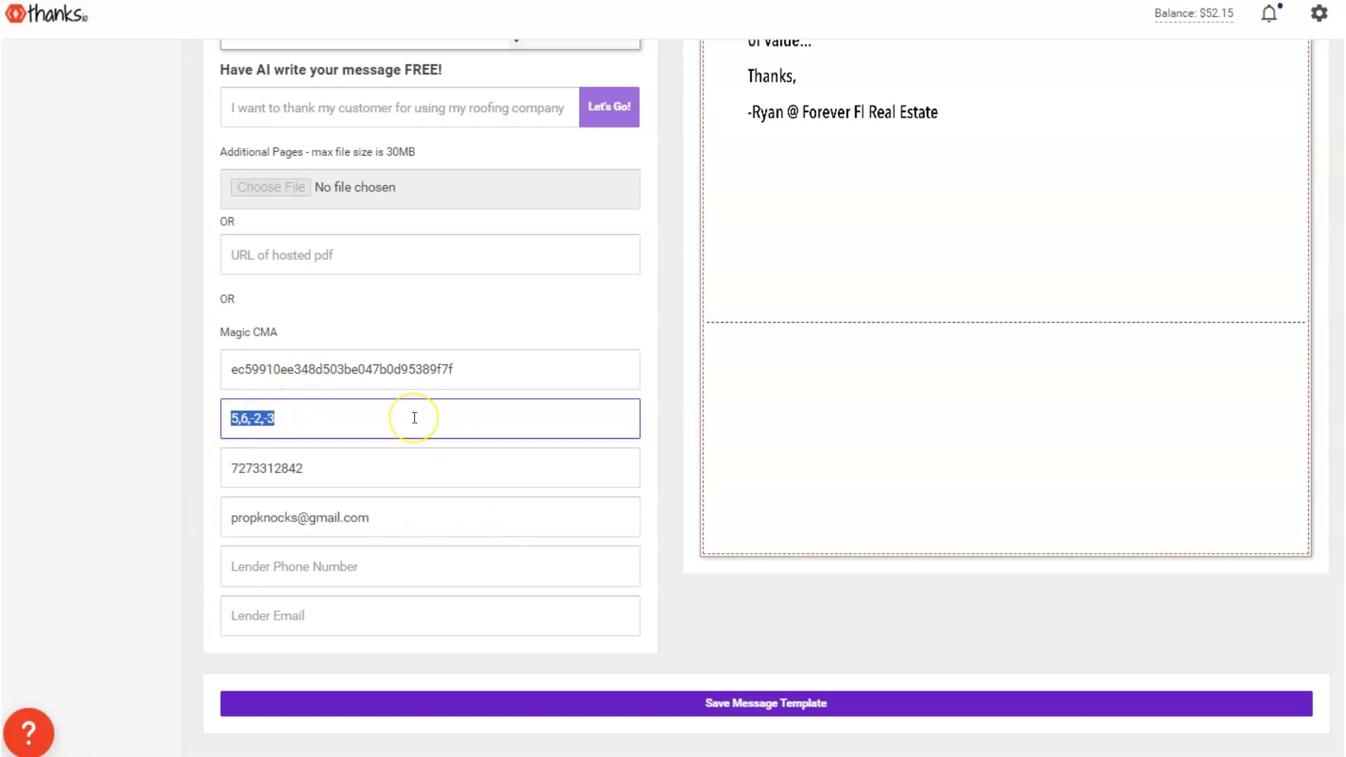
{"action": "scroll", "coordinate": [517, 495], "scroll_direction": "up", "scroll_amount": 15}
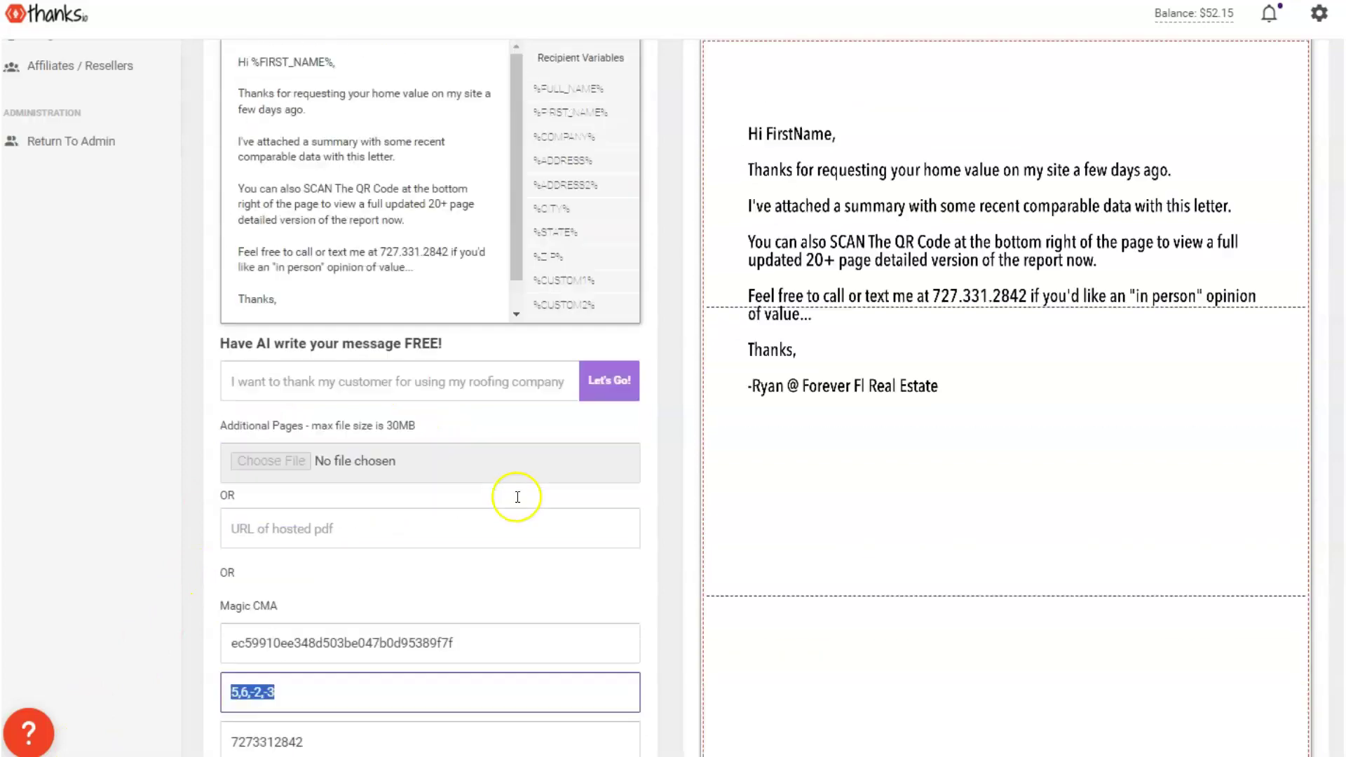
{"action": "scroll", "coordinate": [516, 491], "scroll_direction": "down", "scroll_amount": 9}
{"action": "scroll", "coordinate": [516, 496], "scroll_direction": "down", "scroll_amount": 5}
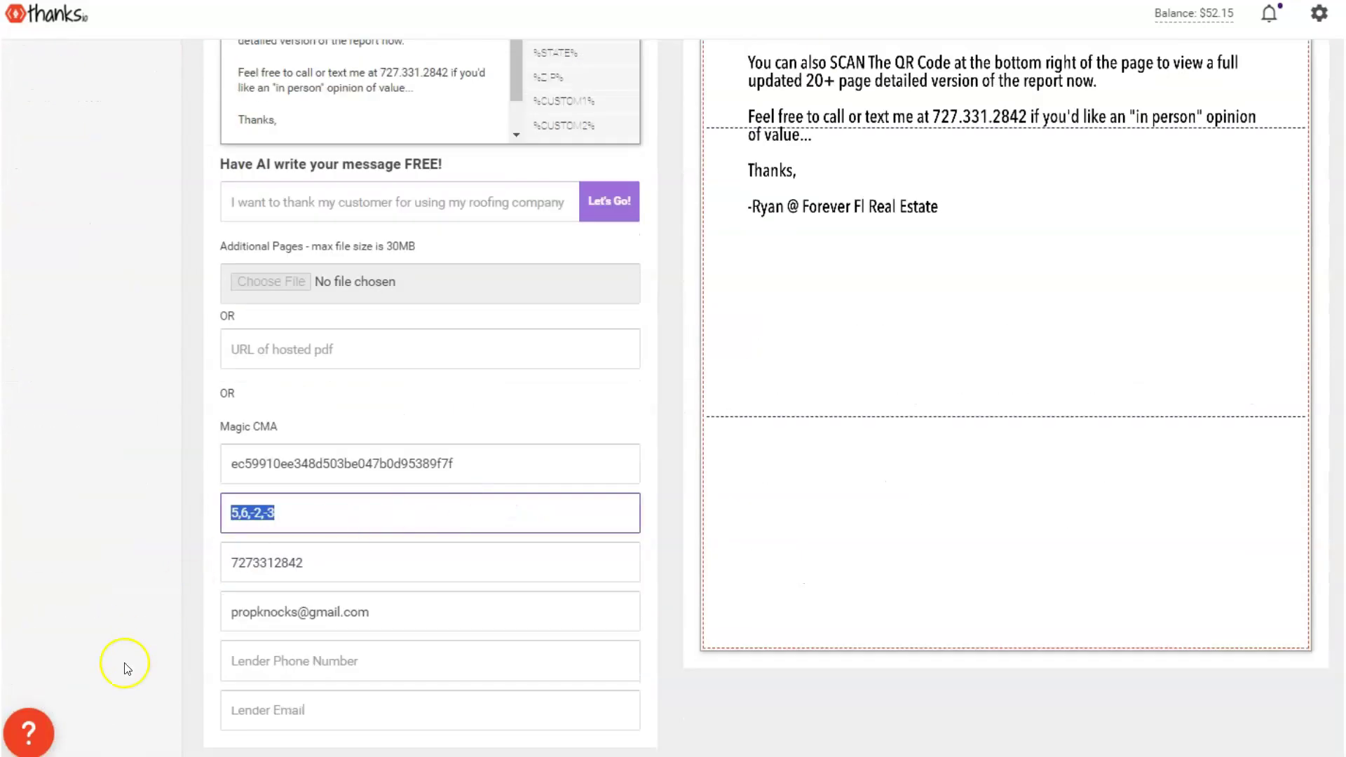